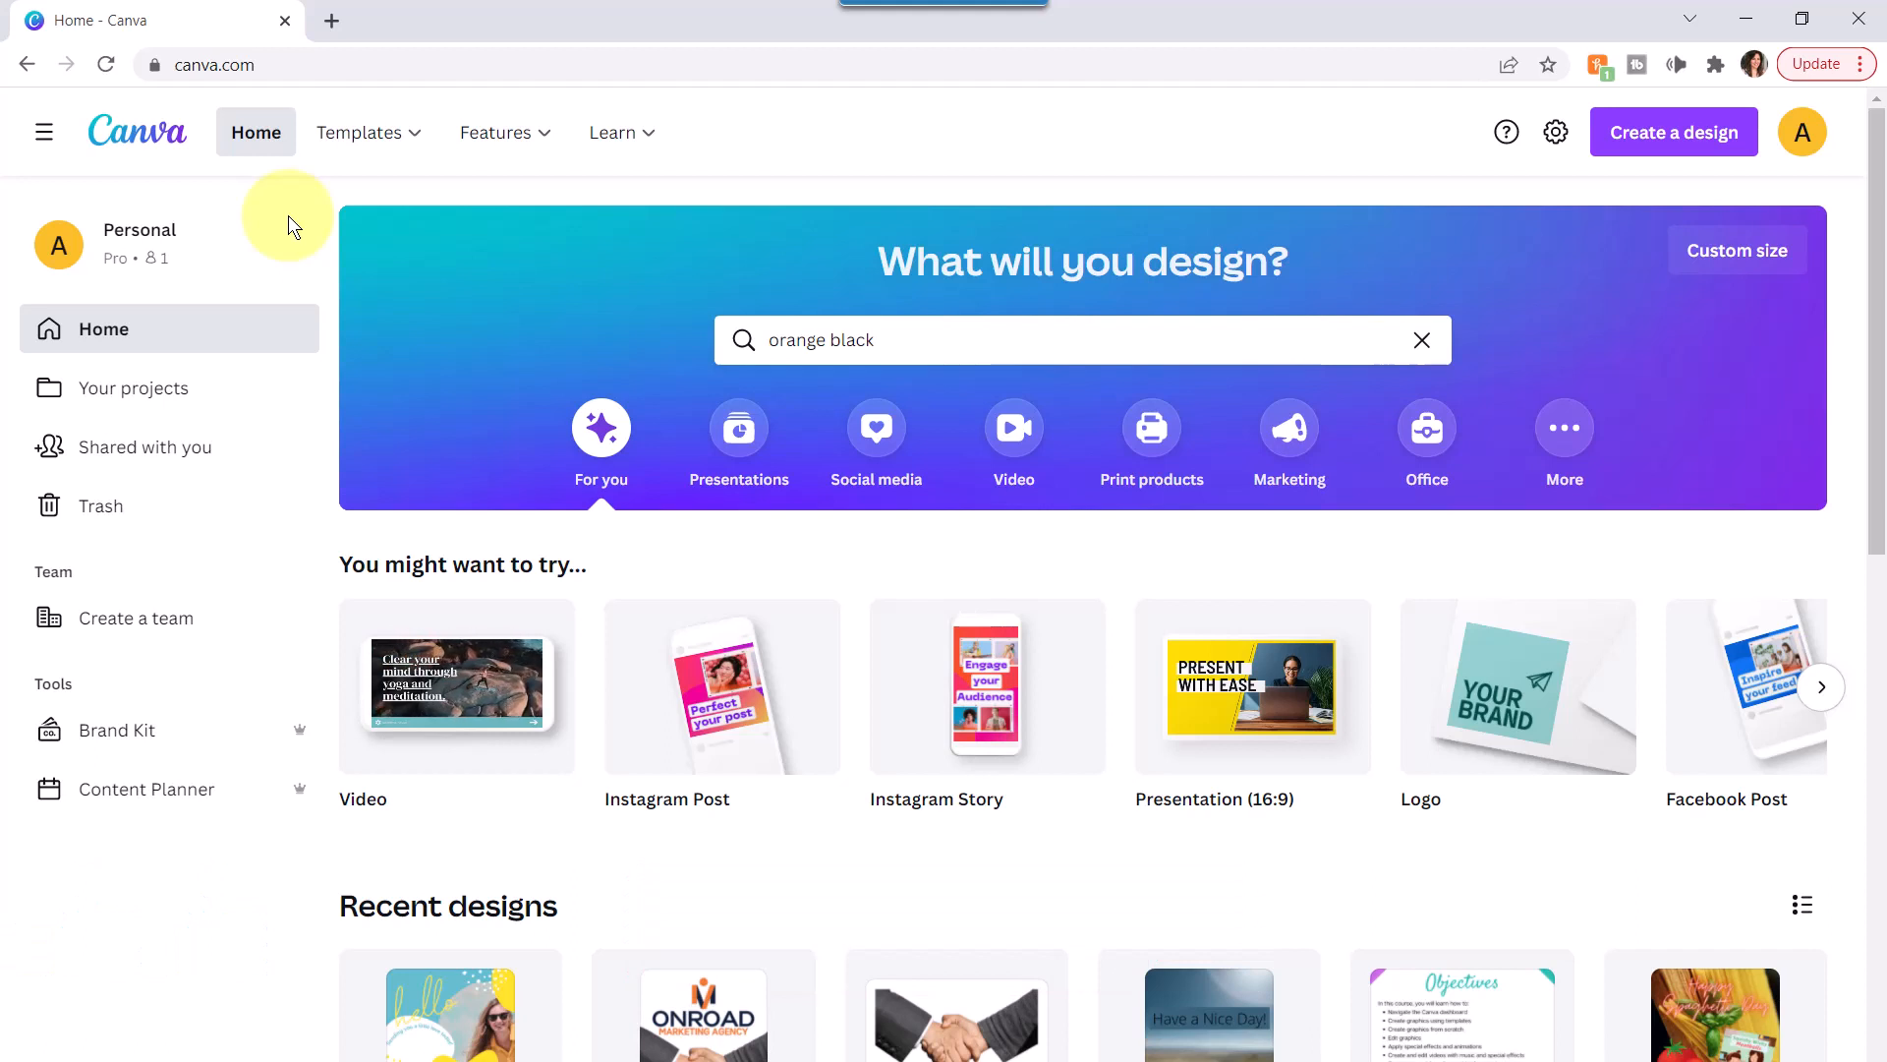
Create a blank 1920 × 1080 px Video design from the Video category
{"action": "left_click", "coordinate": [1670, 138]}
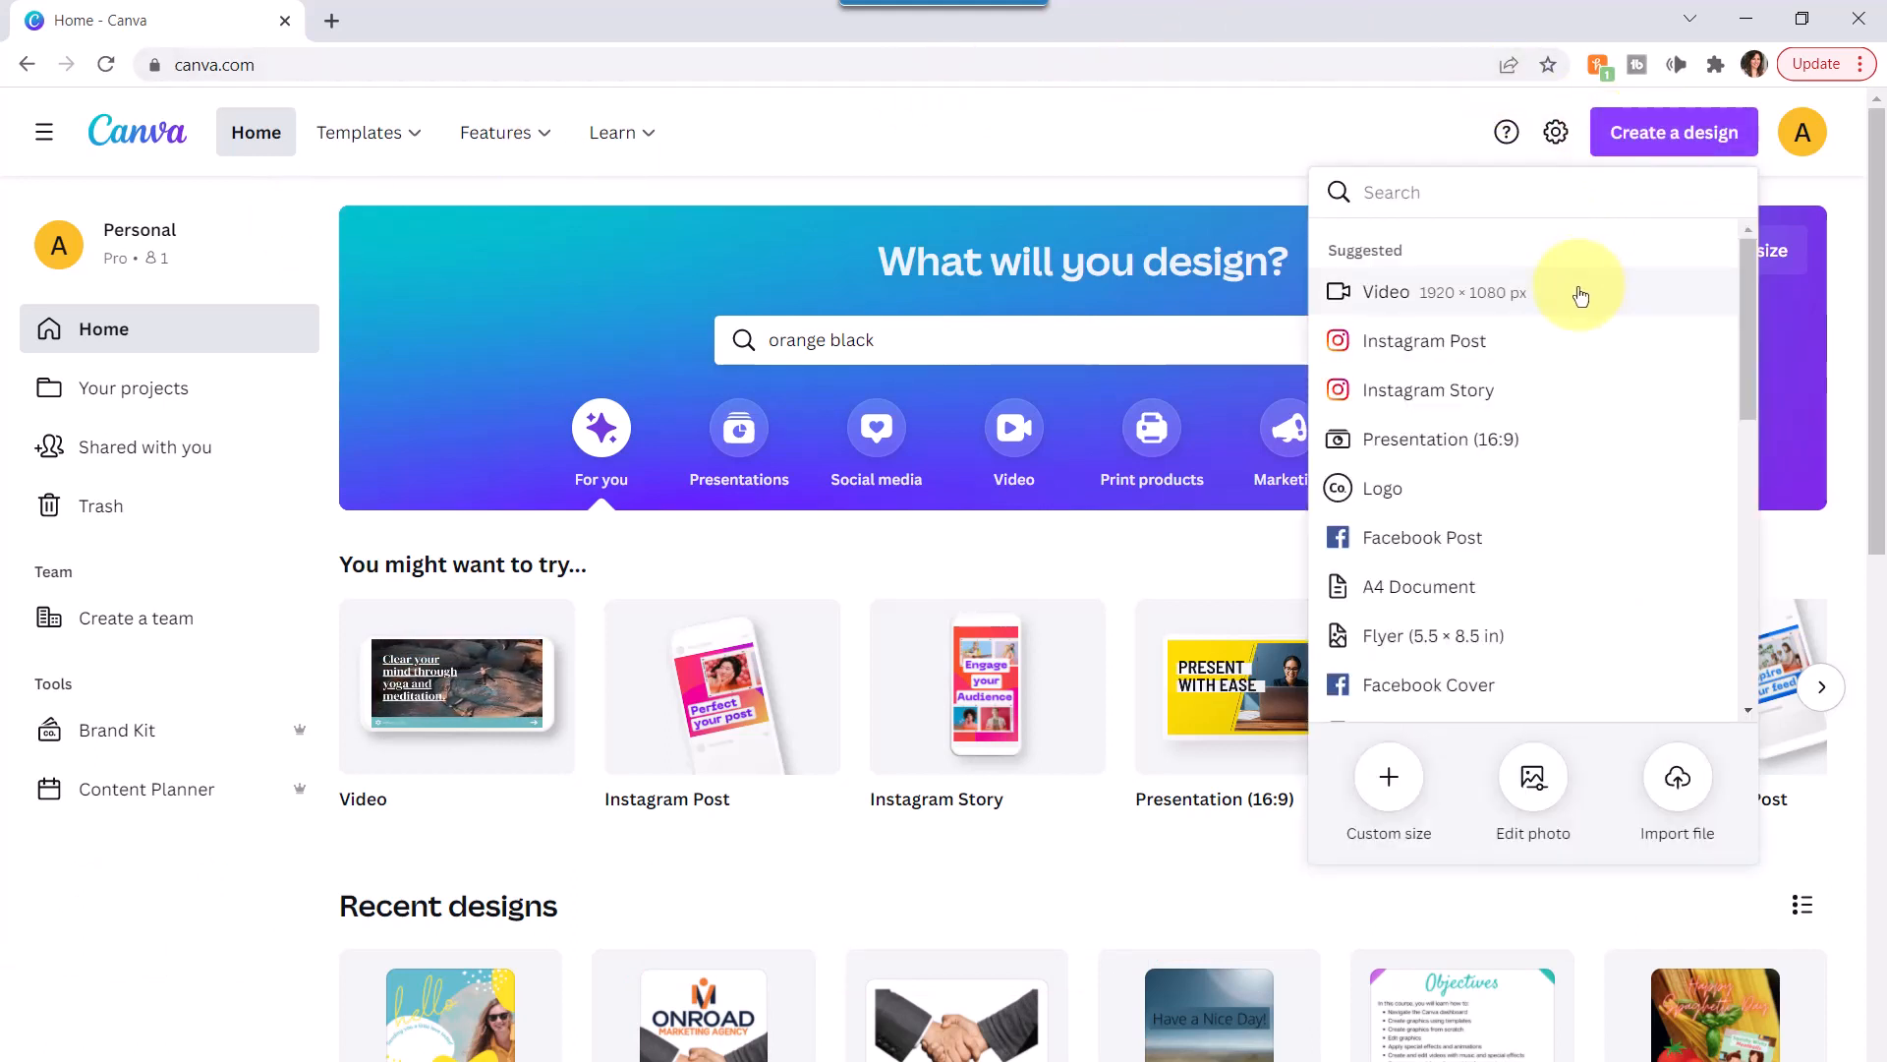
{"action": "left_click", "coordinate": [863, 130]}
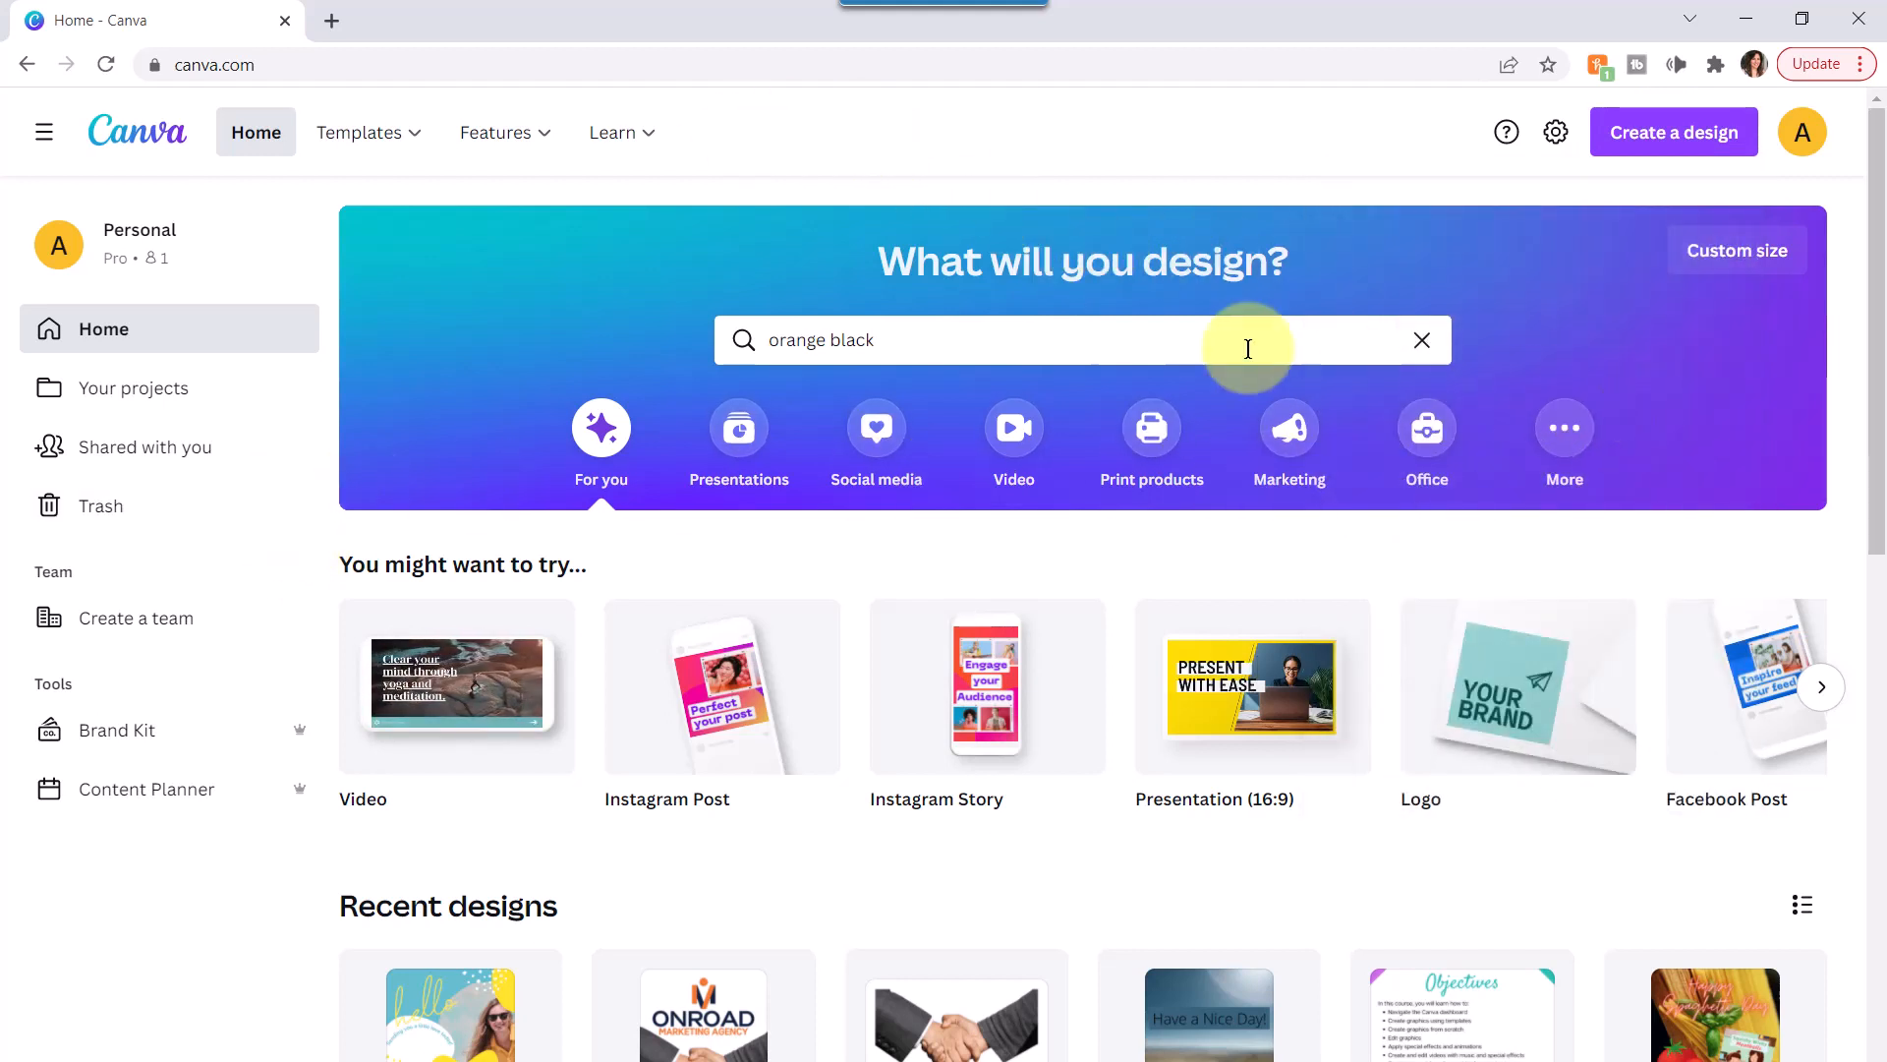
{"action": "left_click", "coordinate": [1009, 439]}
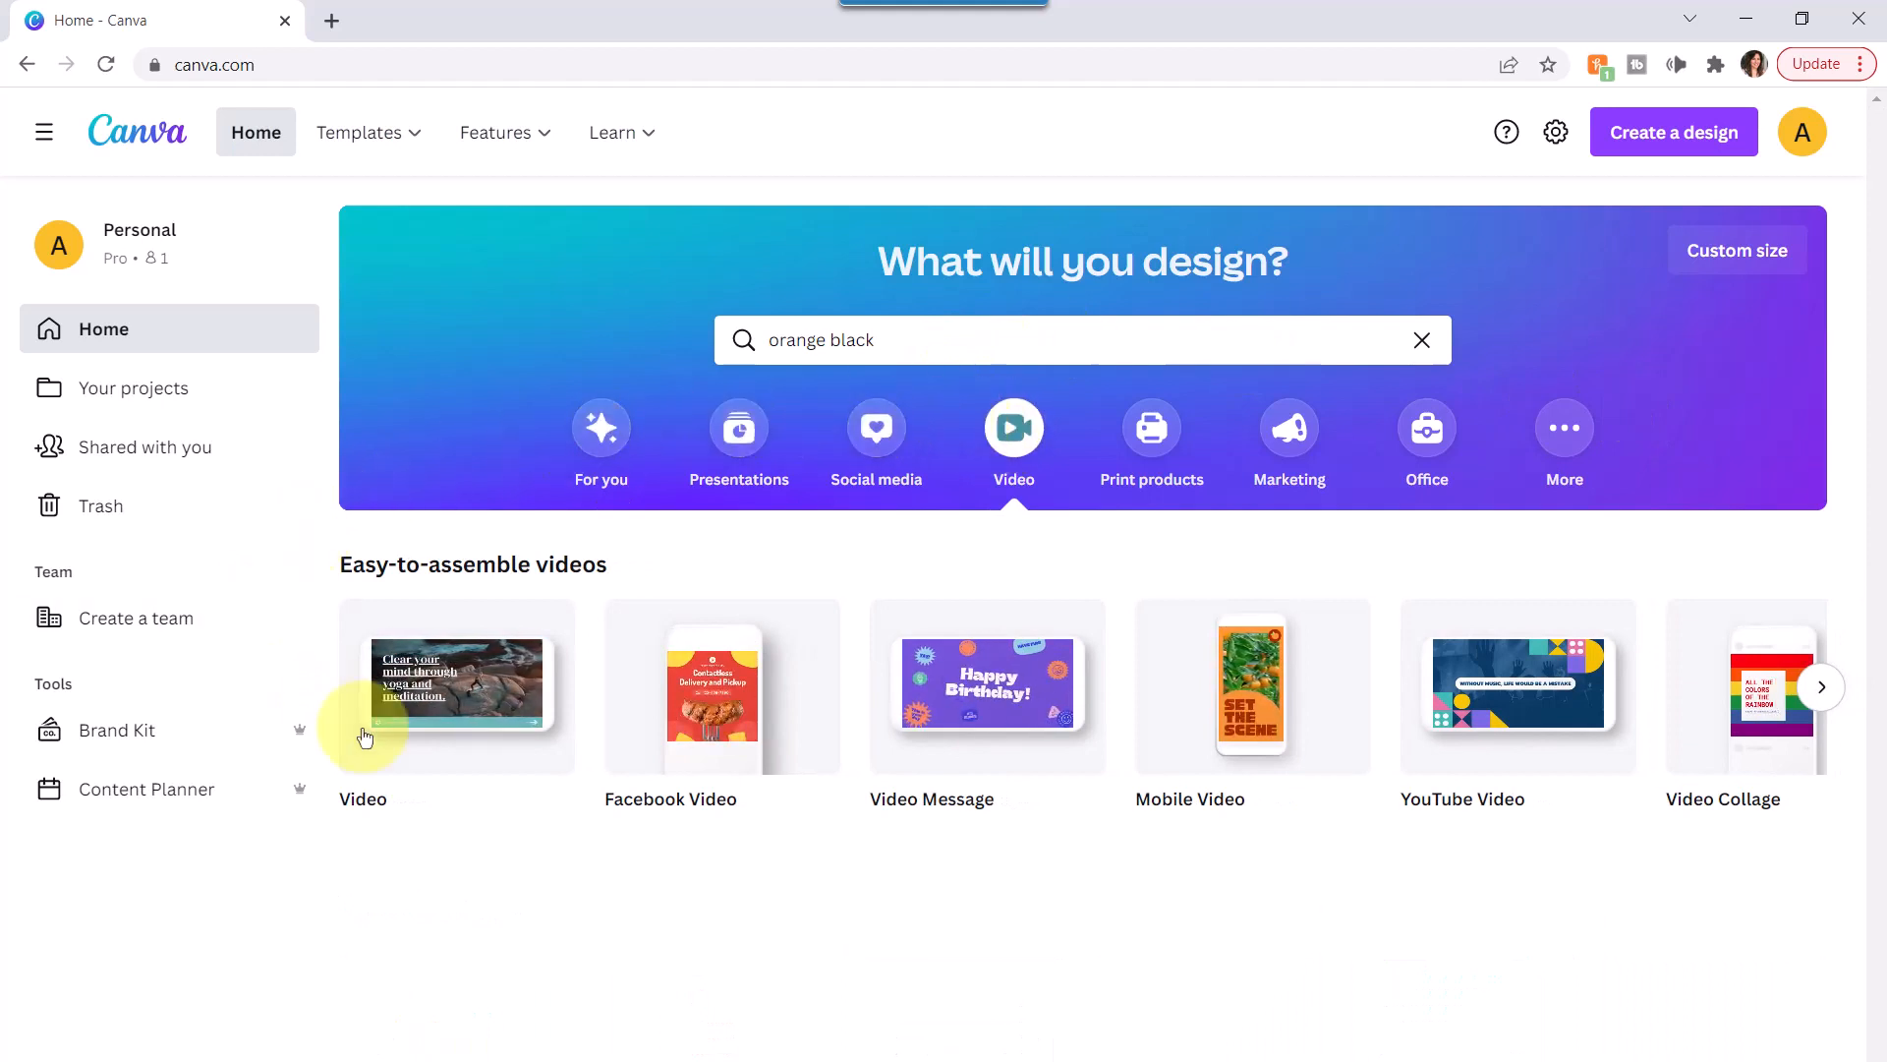
{"action": "mouse_move", "coordinate": [378, 757]}
{"action": "mouse_move", "coordinate": [757, 722]}
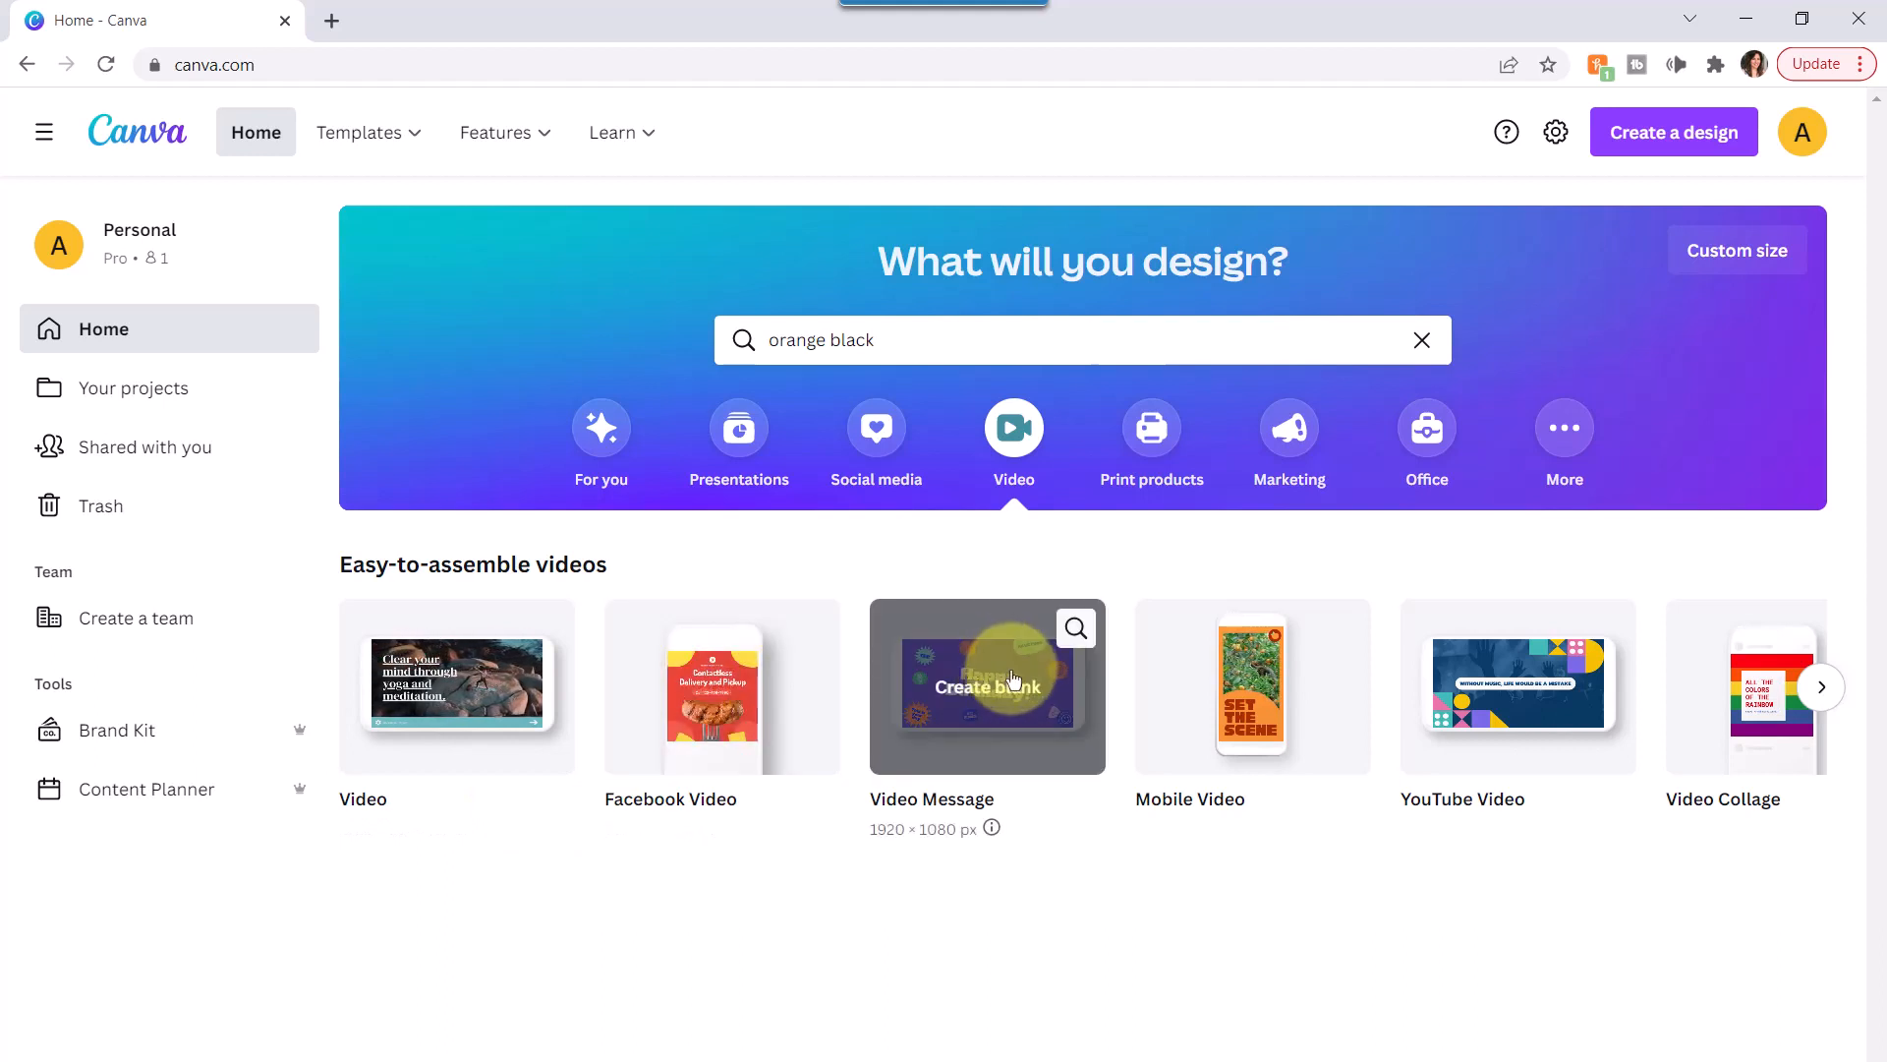
{"action": "mouse_move", "coordinate": [1258, 685]}
{"action": "mouse_move", "coordinate": [1632, 706]}
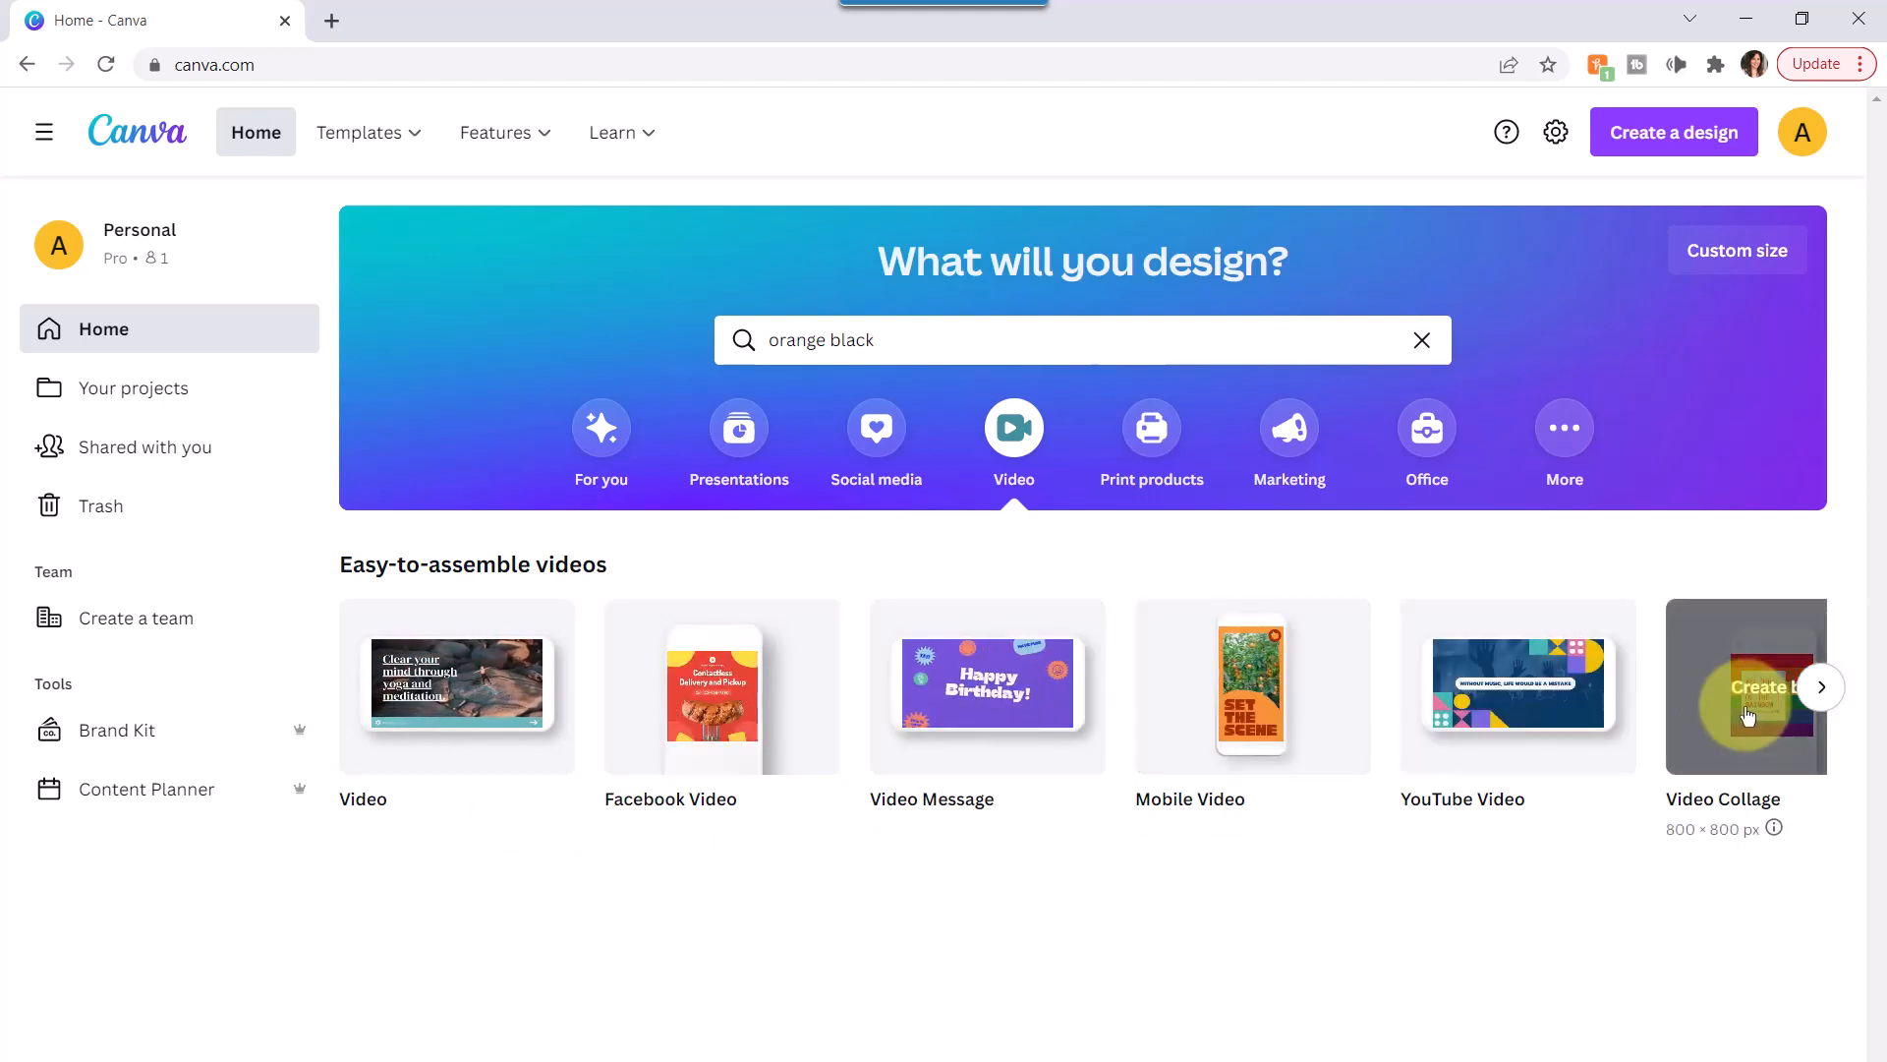
{"action": "mouse_move", "coordinate": [405, 709]}
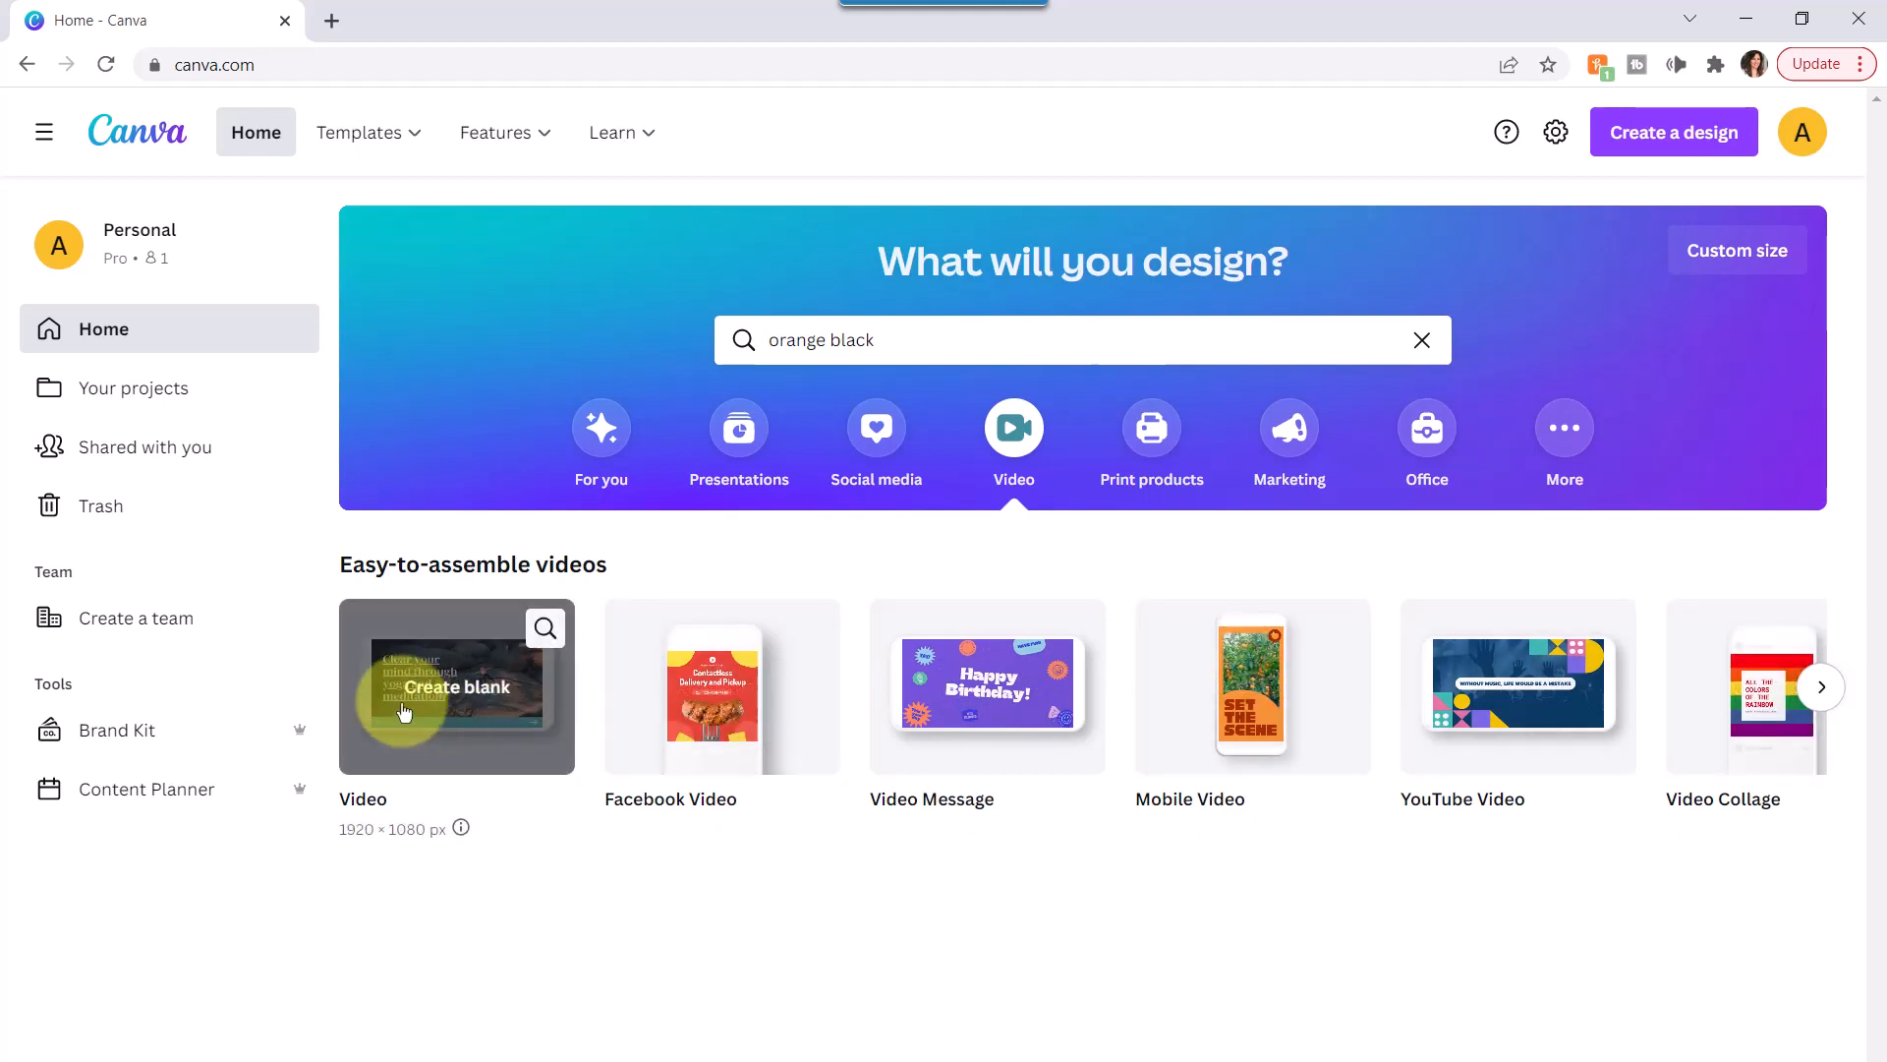
{"action": "left_click", "coordinate": [405, 709]}
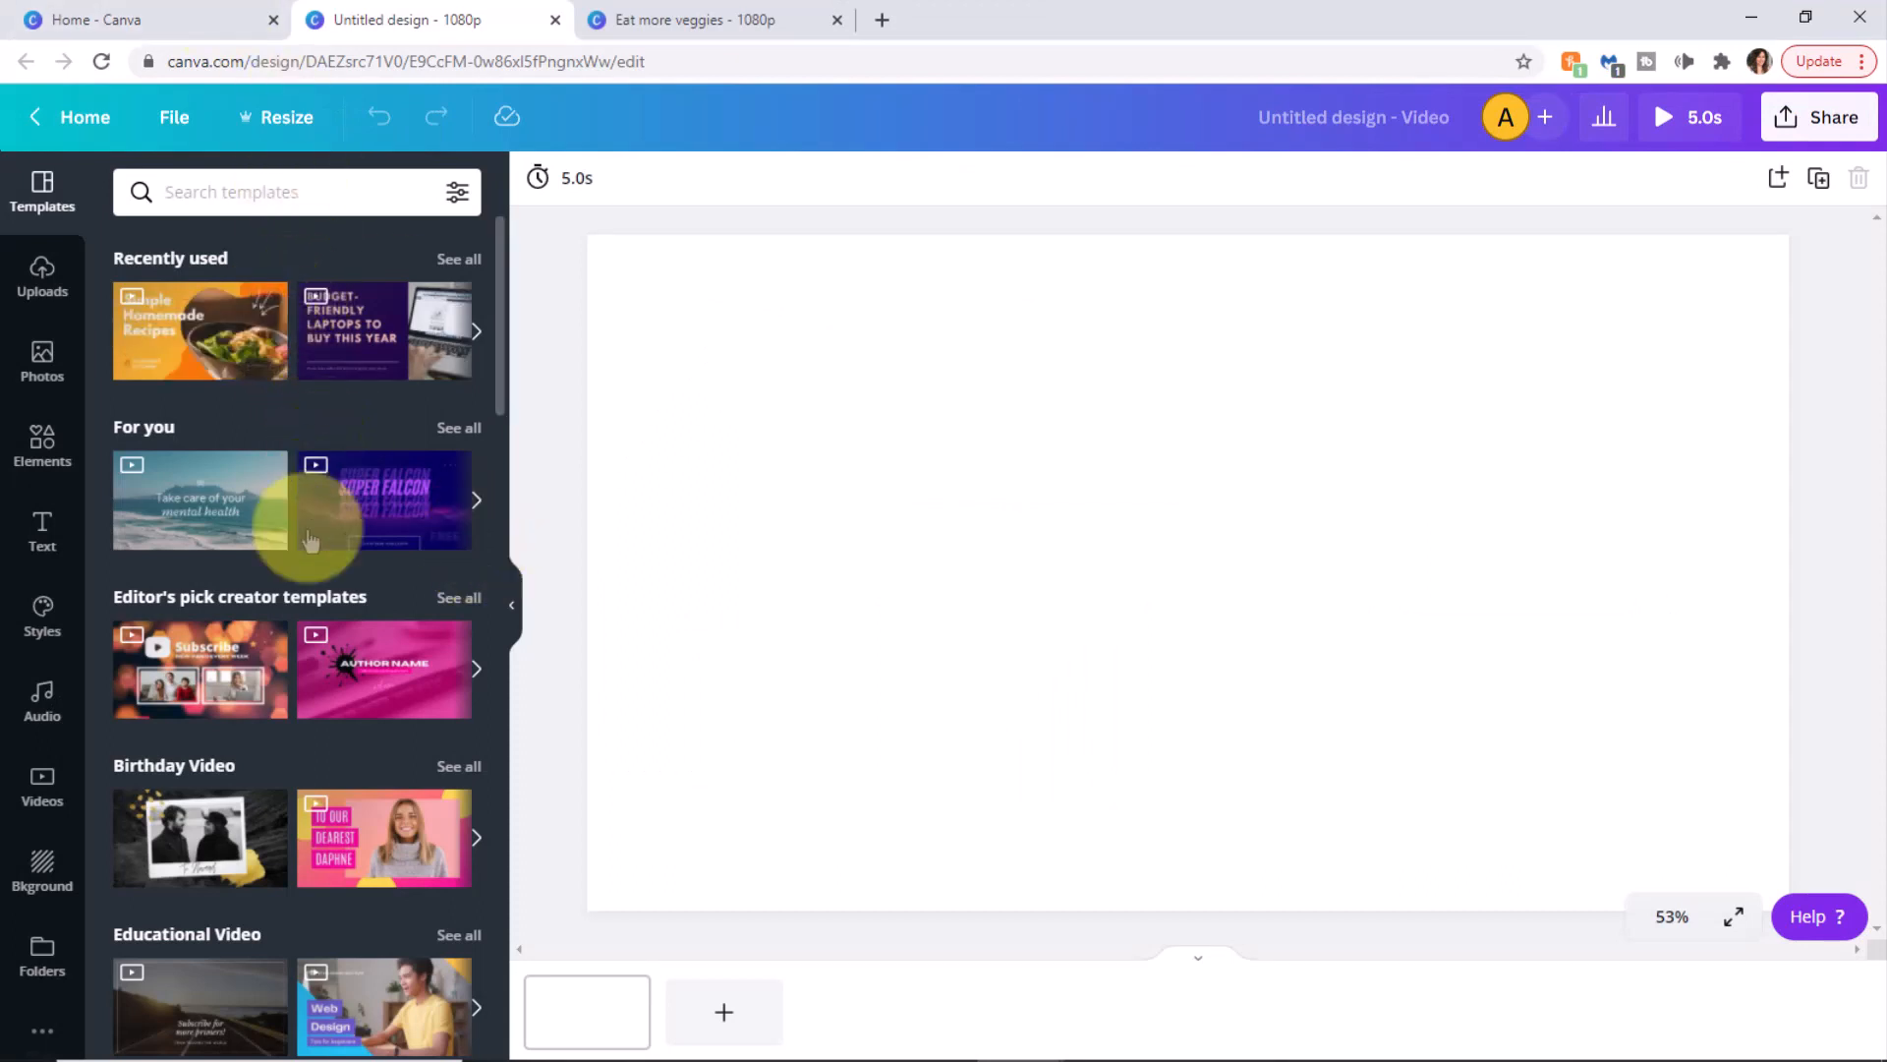
Browse the video template categories, list all Food Video templates, and apply the "Simple Homemade Recipes" template to the blank page
{"action": "scroll", "coordinate": [405, 413], "scroll_direction": "down", "scroll_amount": 1}
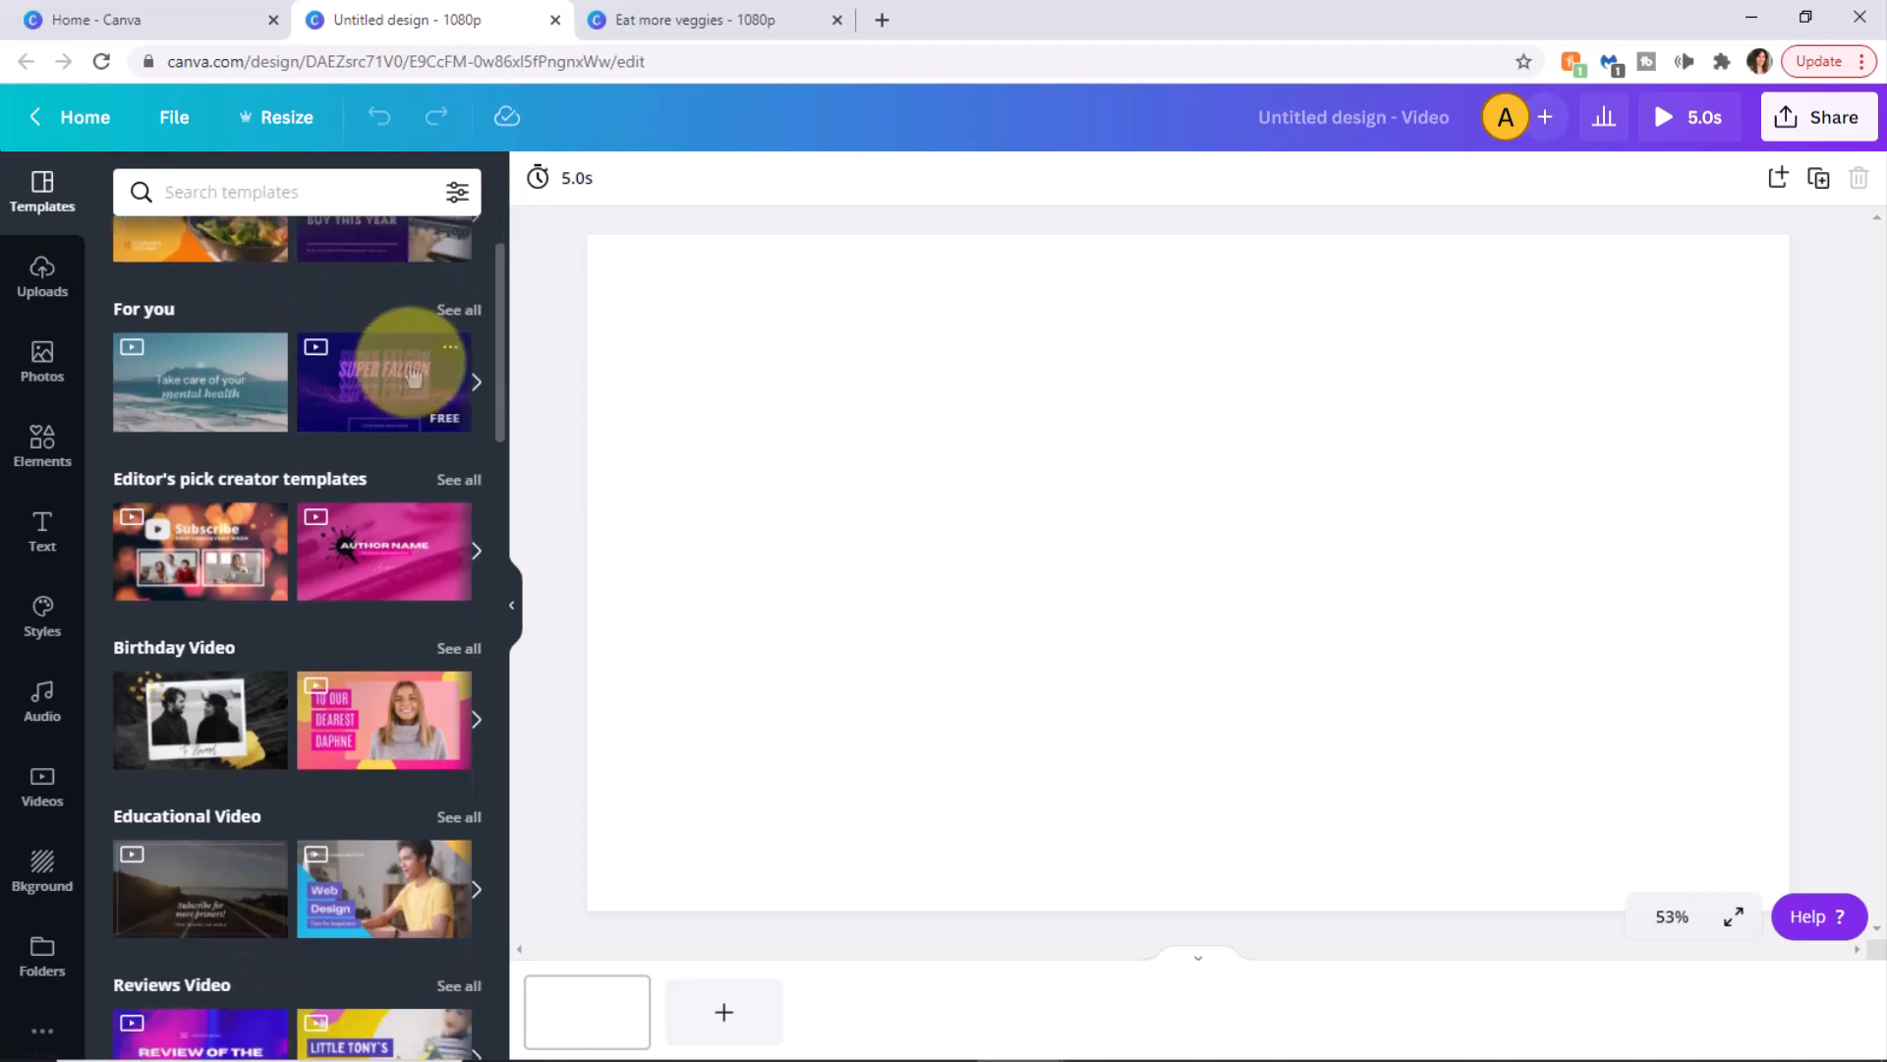
{"action": "scroll", "coordinate": [423, 379], "scroll_direction": "down", "scroll_amount": 2}
{"action": "scroll", "coordinate": [388, 408], "scroll_direction": "down", "scroll_amount": 2}
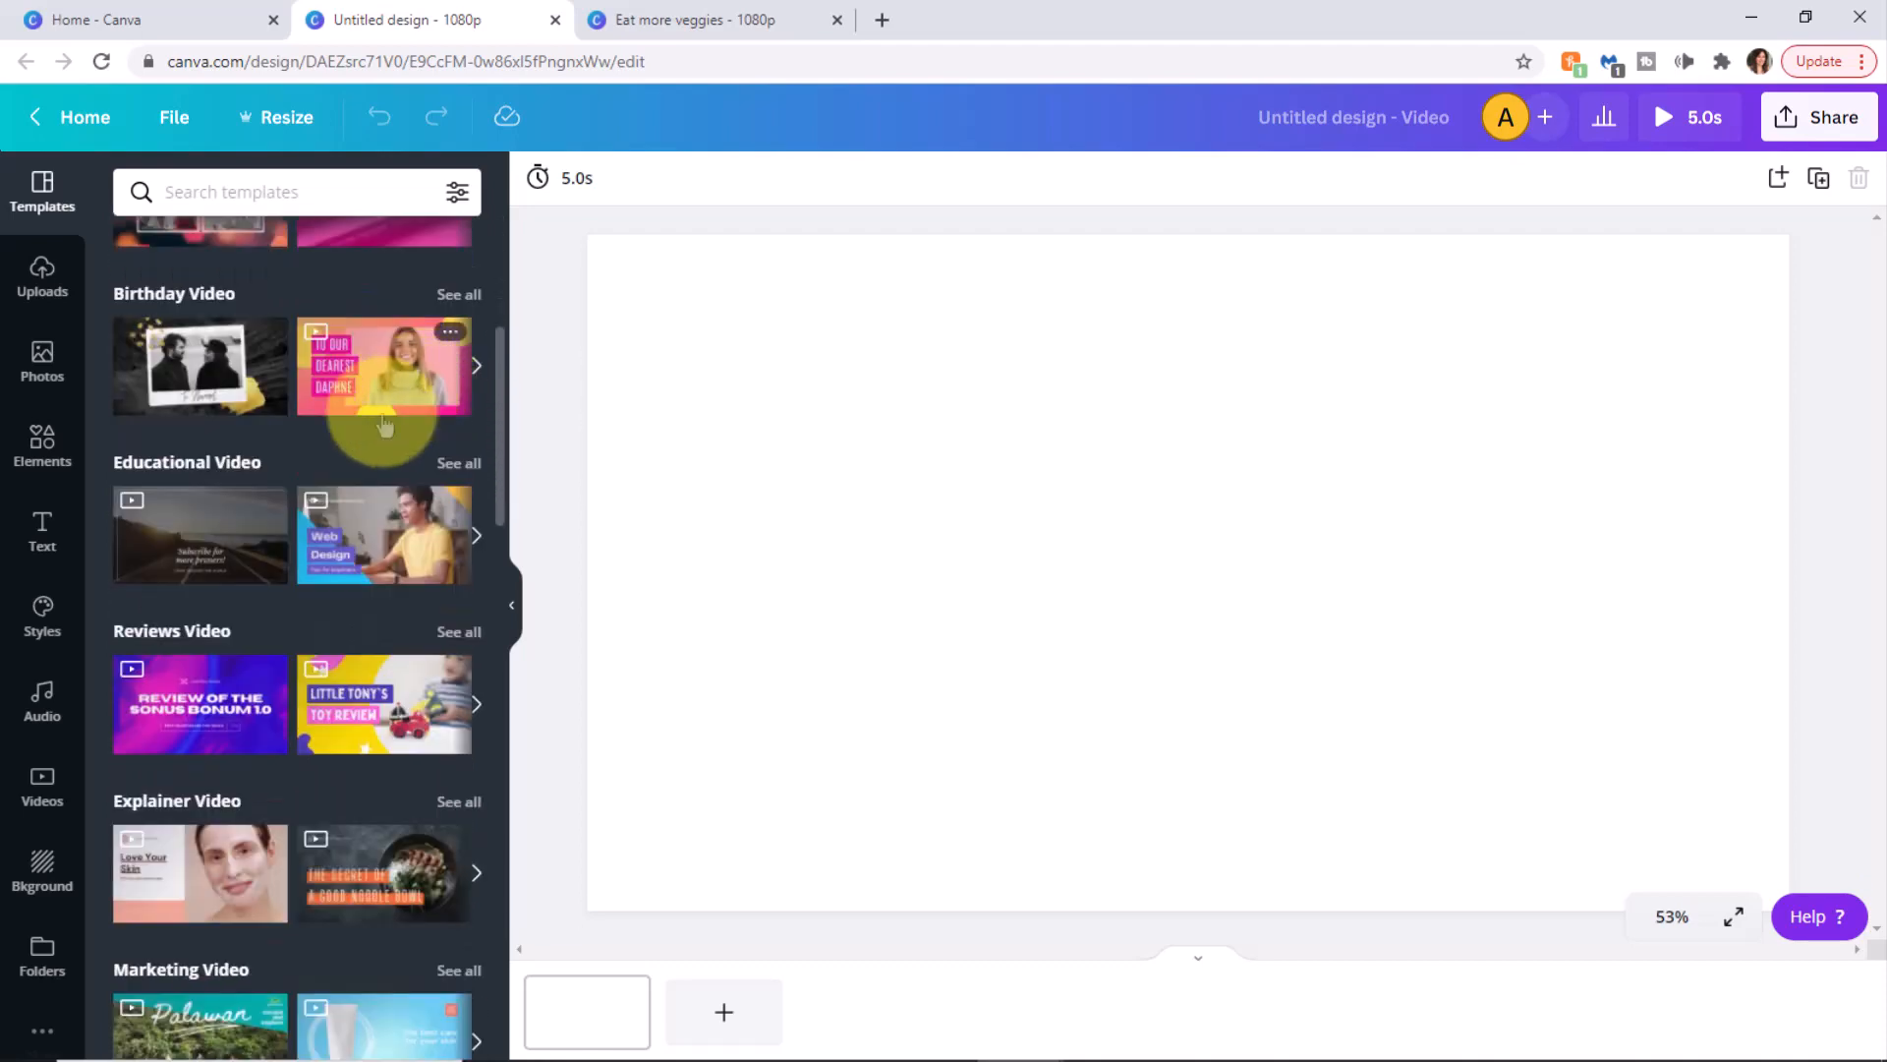
{"action": "scroll", "coordinate": [373, 417], "scroll_direction": "down", "scroll_amount": 1}
{"action": "scroll", "coordinate": [388, 434], "scroll_direction": "down", "scroll_amount": 2}
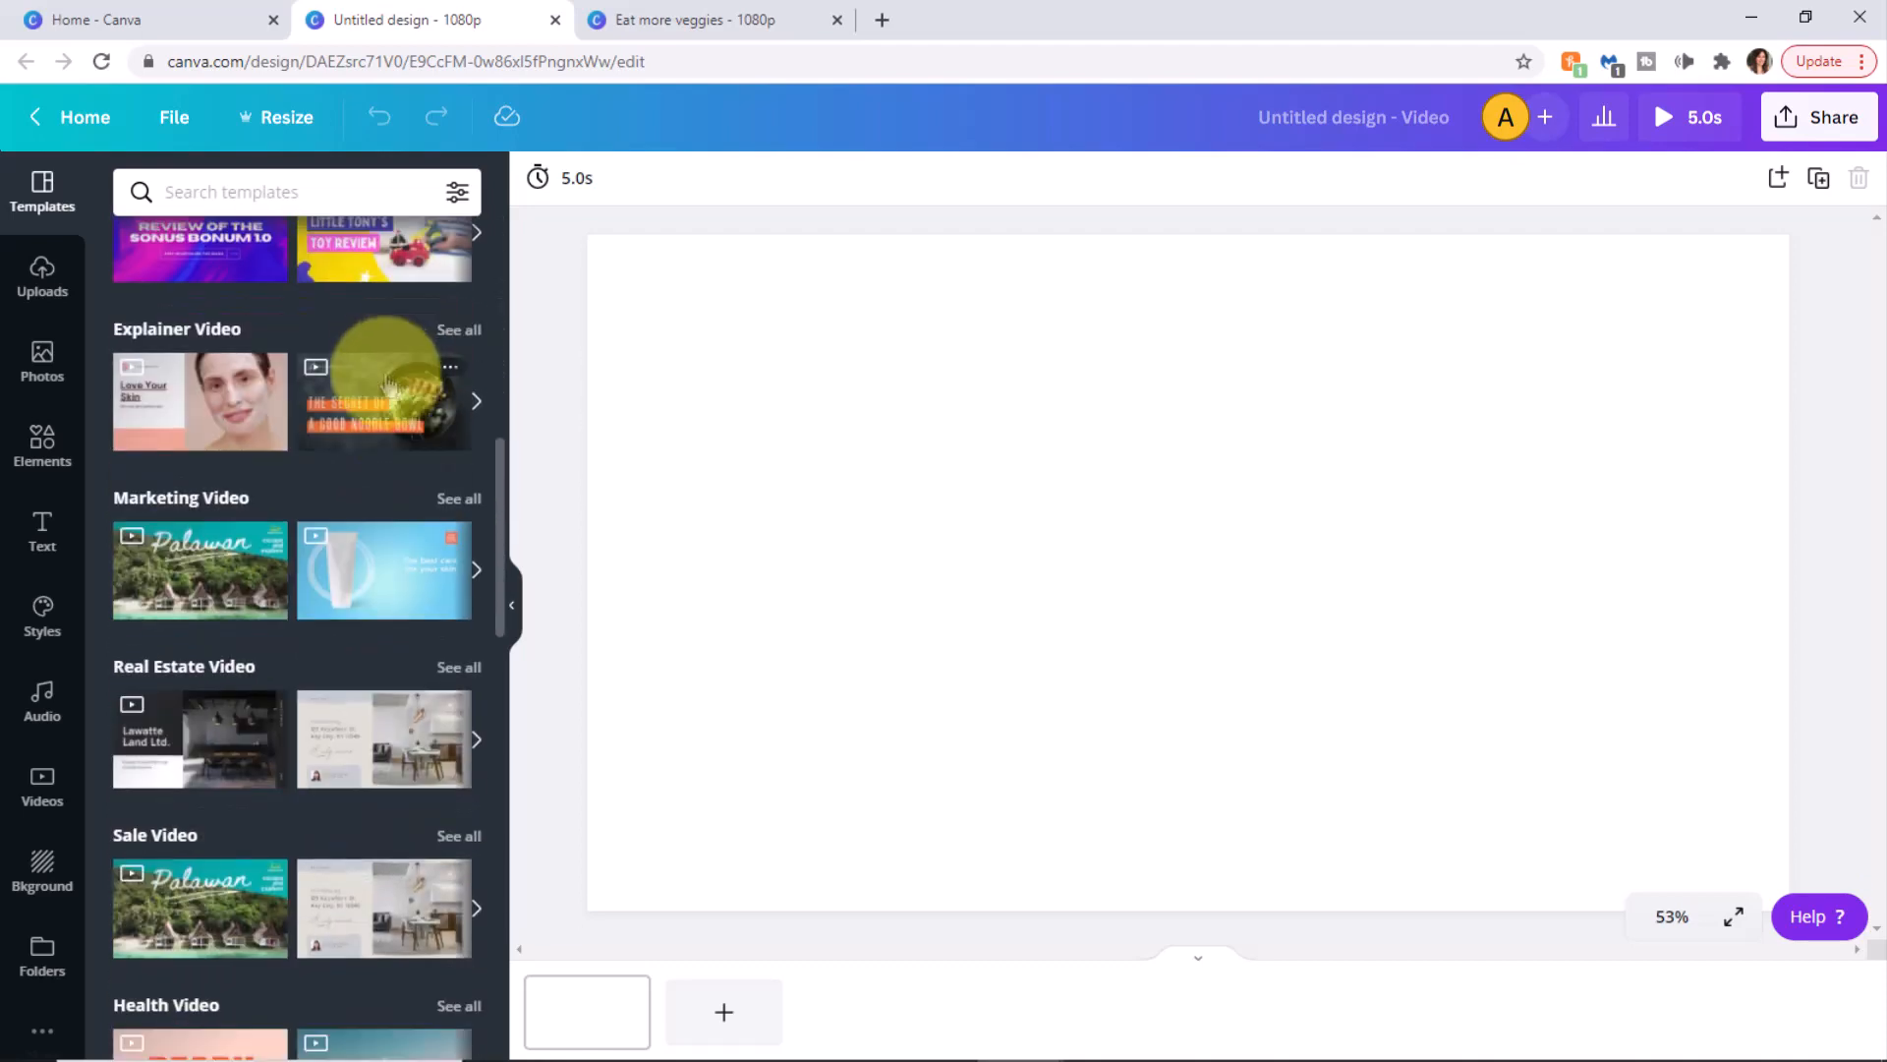
{"action": "scroll", "coordinate": [364, 433], "scroll_direction": "down", "scroll_amount": 2}
{"action": "scroll", "coordinate": [399, 410], "scroll_direction": "down", "scroll_amount": 2}
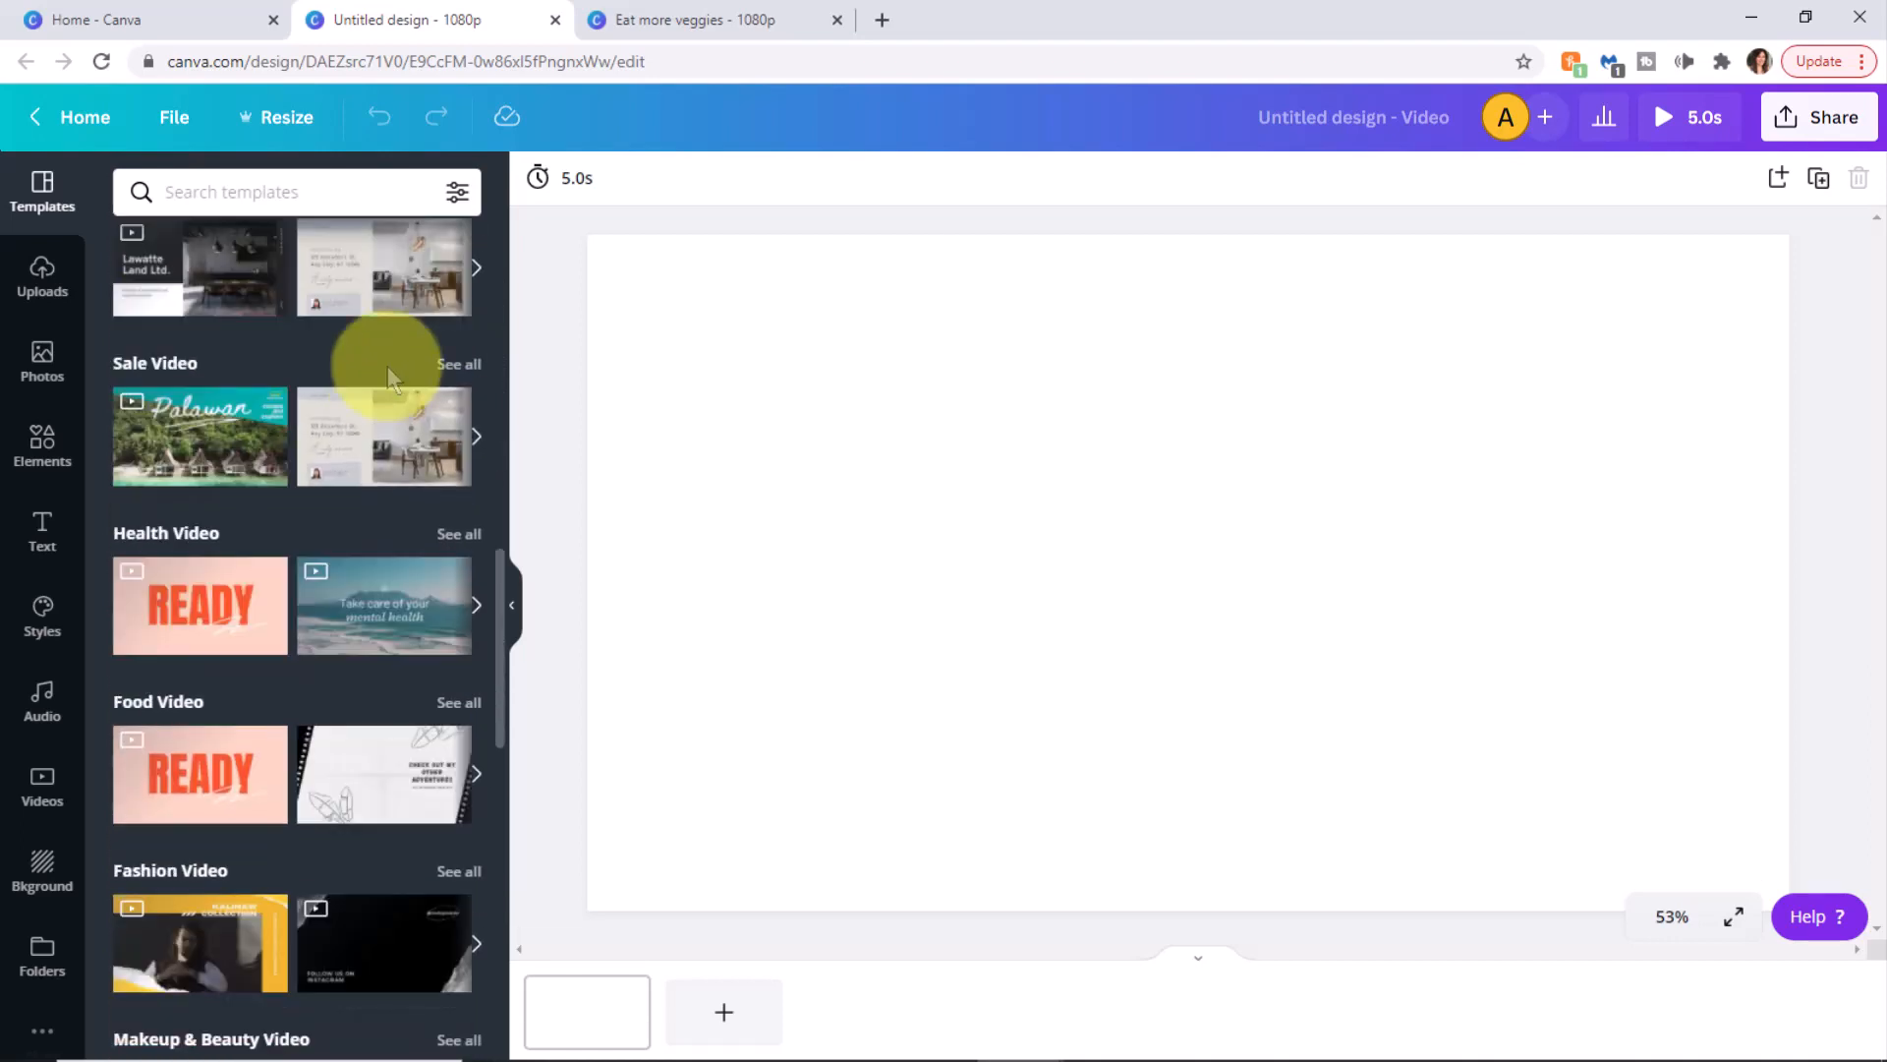
{"action": "scroll", "coordinate": [363, 354], "scroll_direction": "down", "scroll_amount": 3}
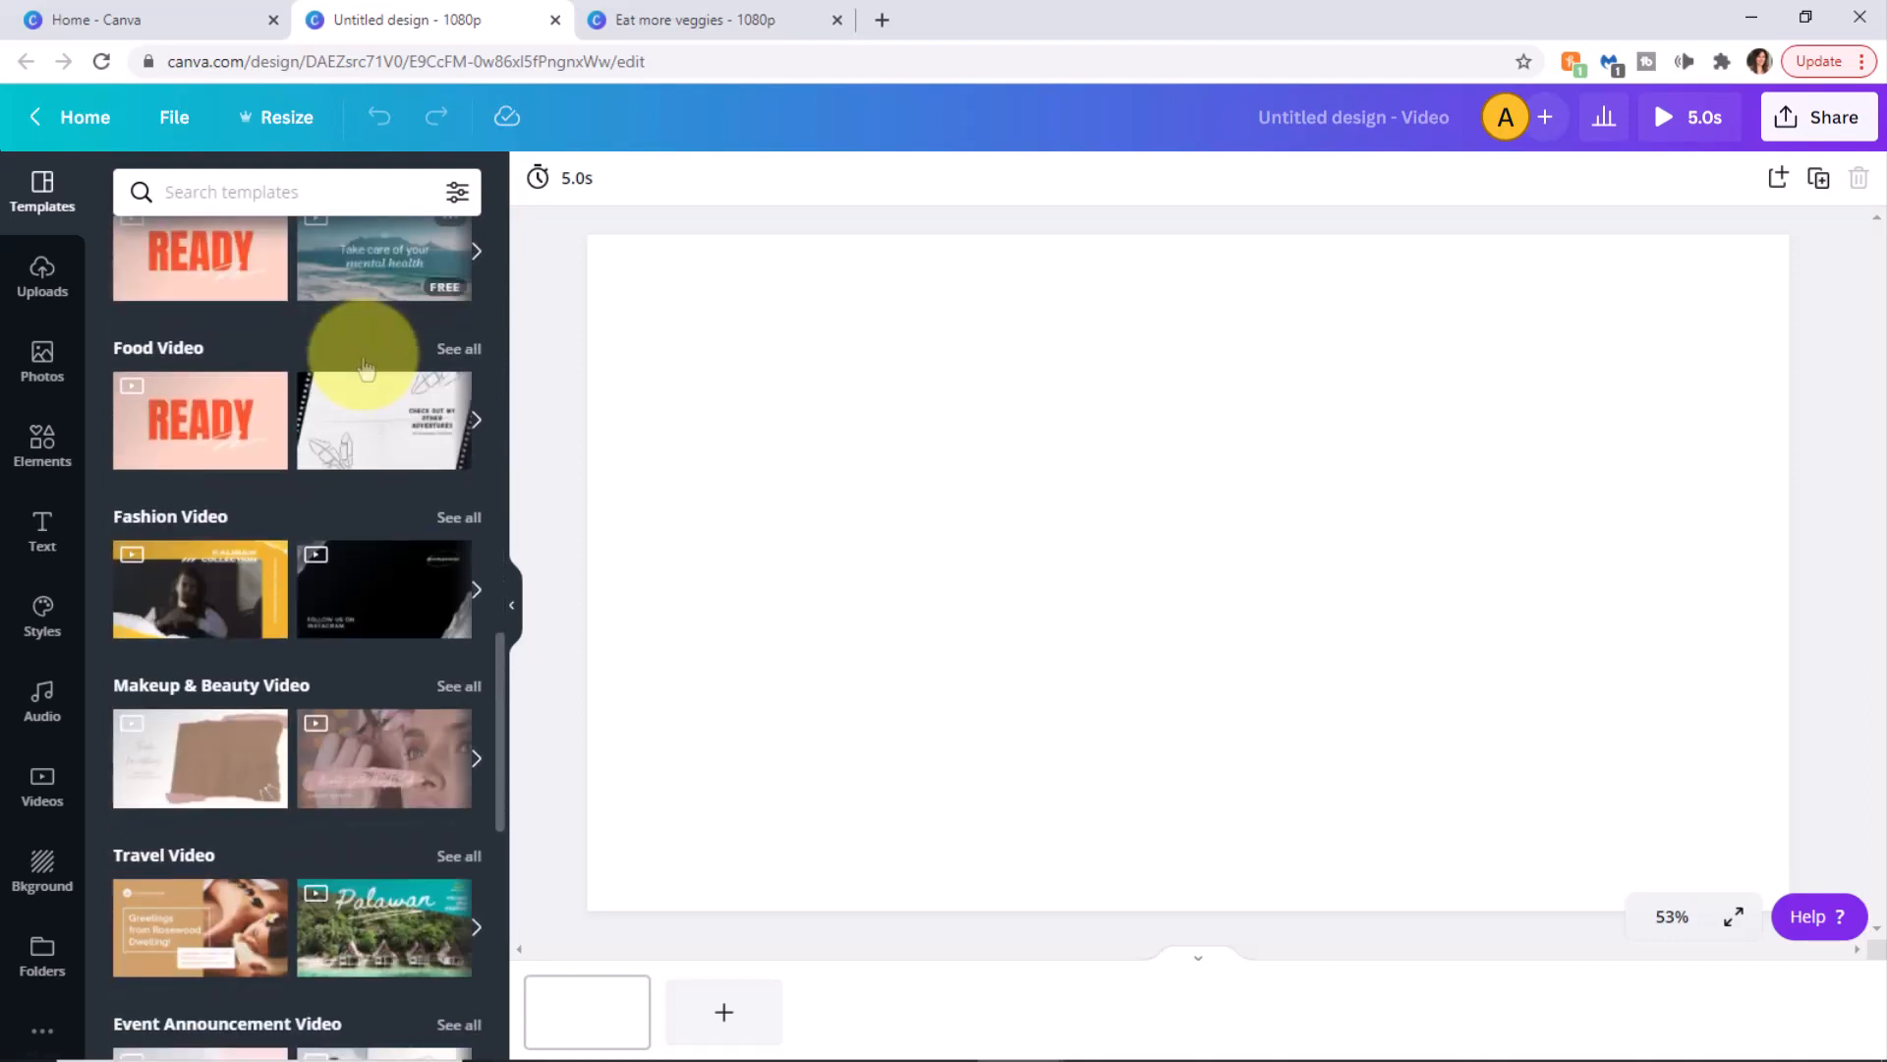
{"action": "scroll", "coordinate": [314, 442], "scroll_direction": "up", "scroll_amount": 2}
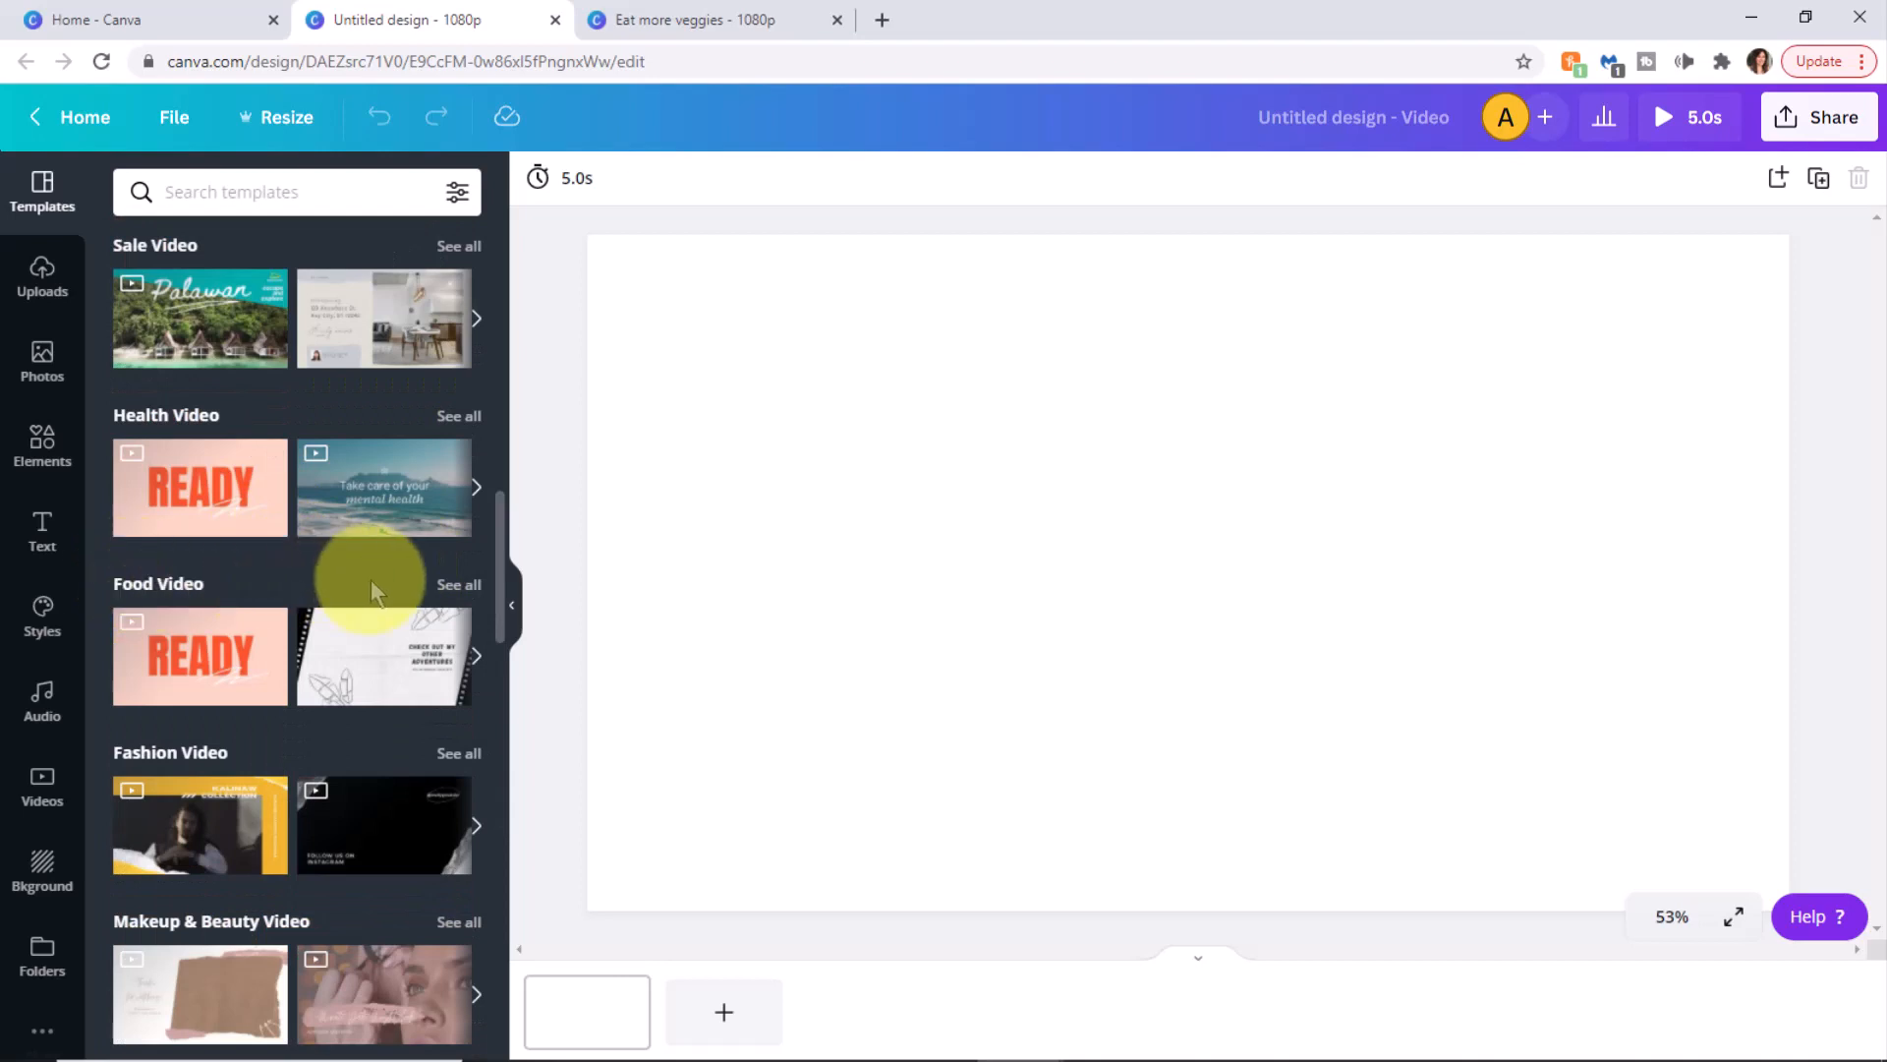
{"action": "left_click", "coordinate": [454, 586]}
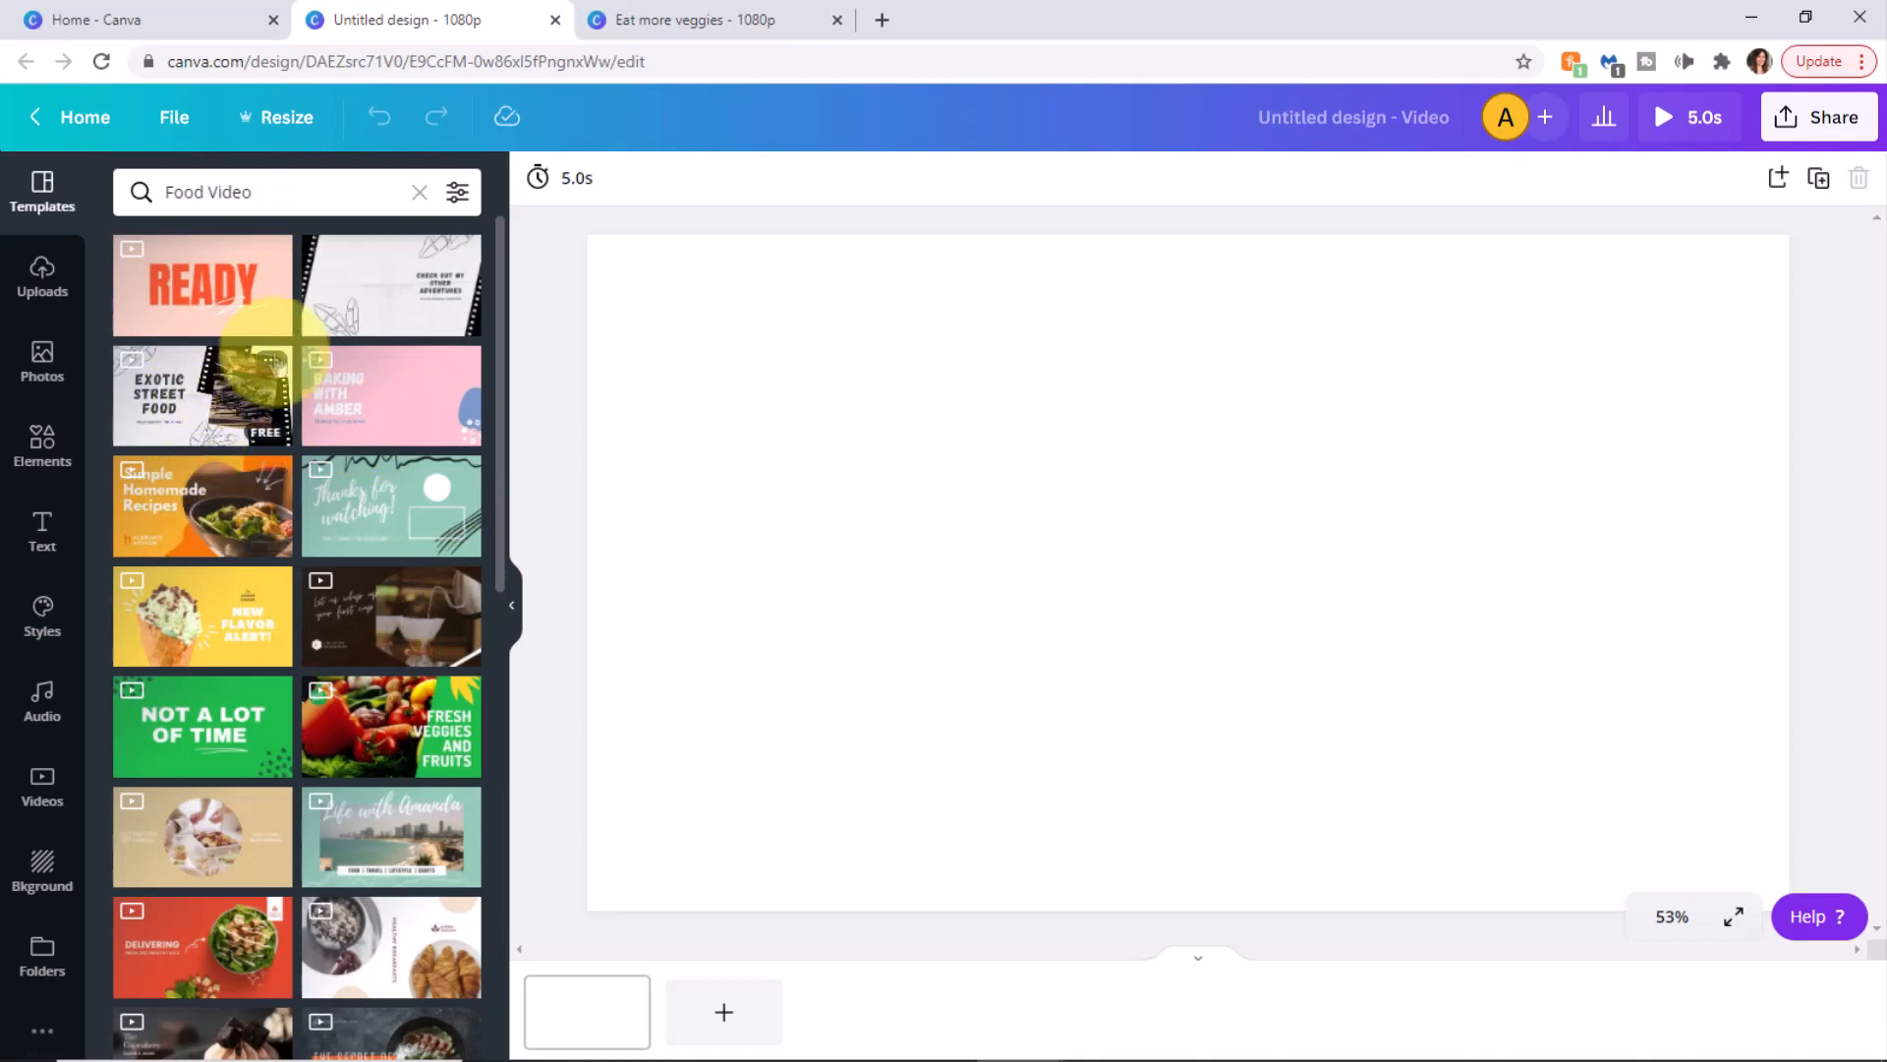
{"action": "left_click", "coordinate": [203, 505]}
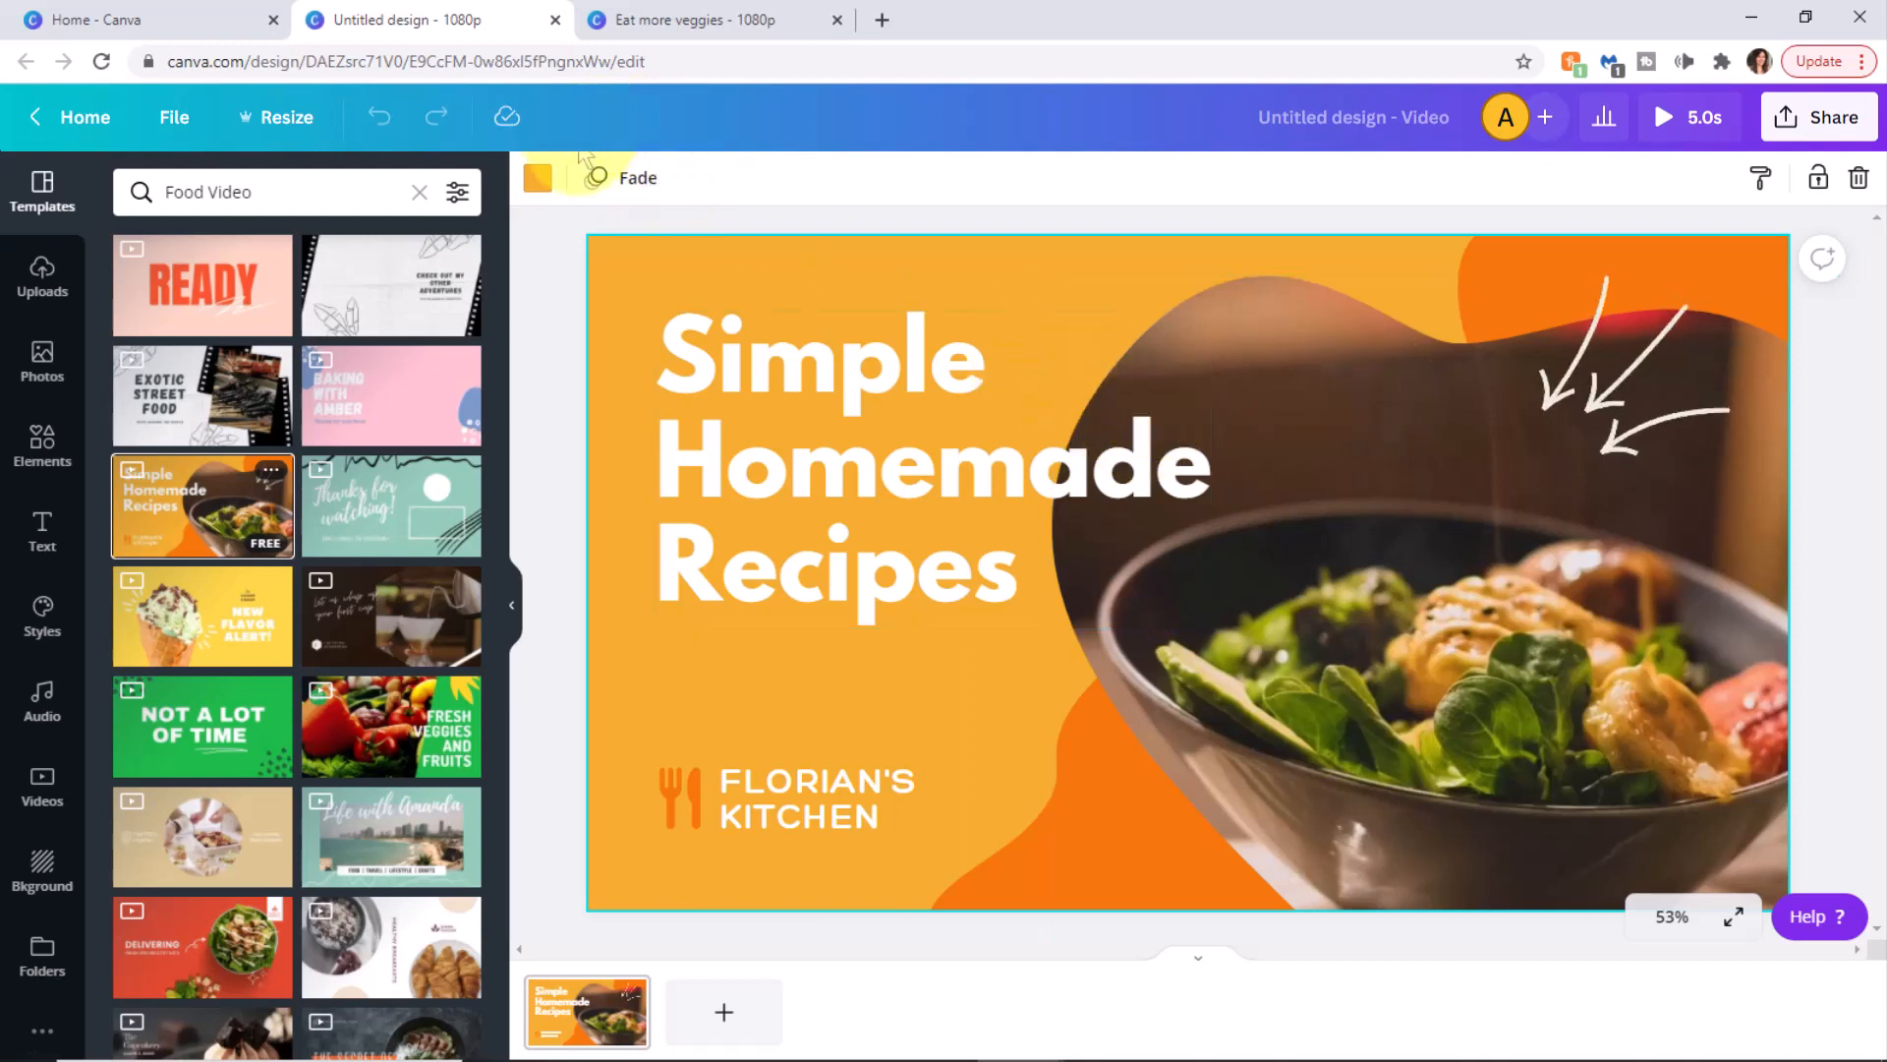
Set the recipe page's animation to Rise
{"action": "left_click", "coordinate": [638, 182]}
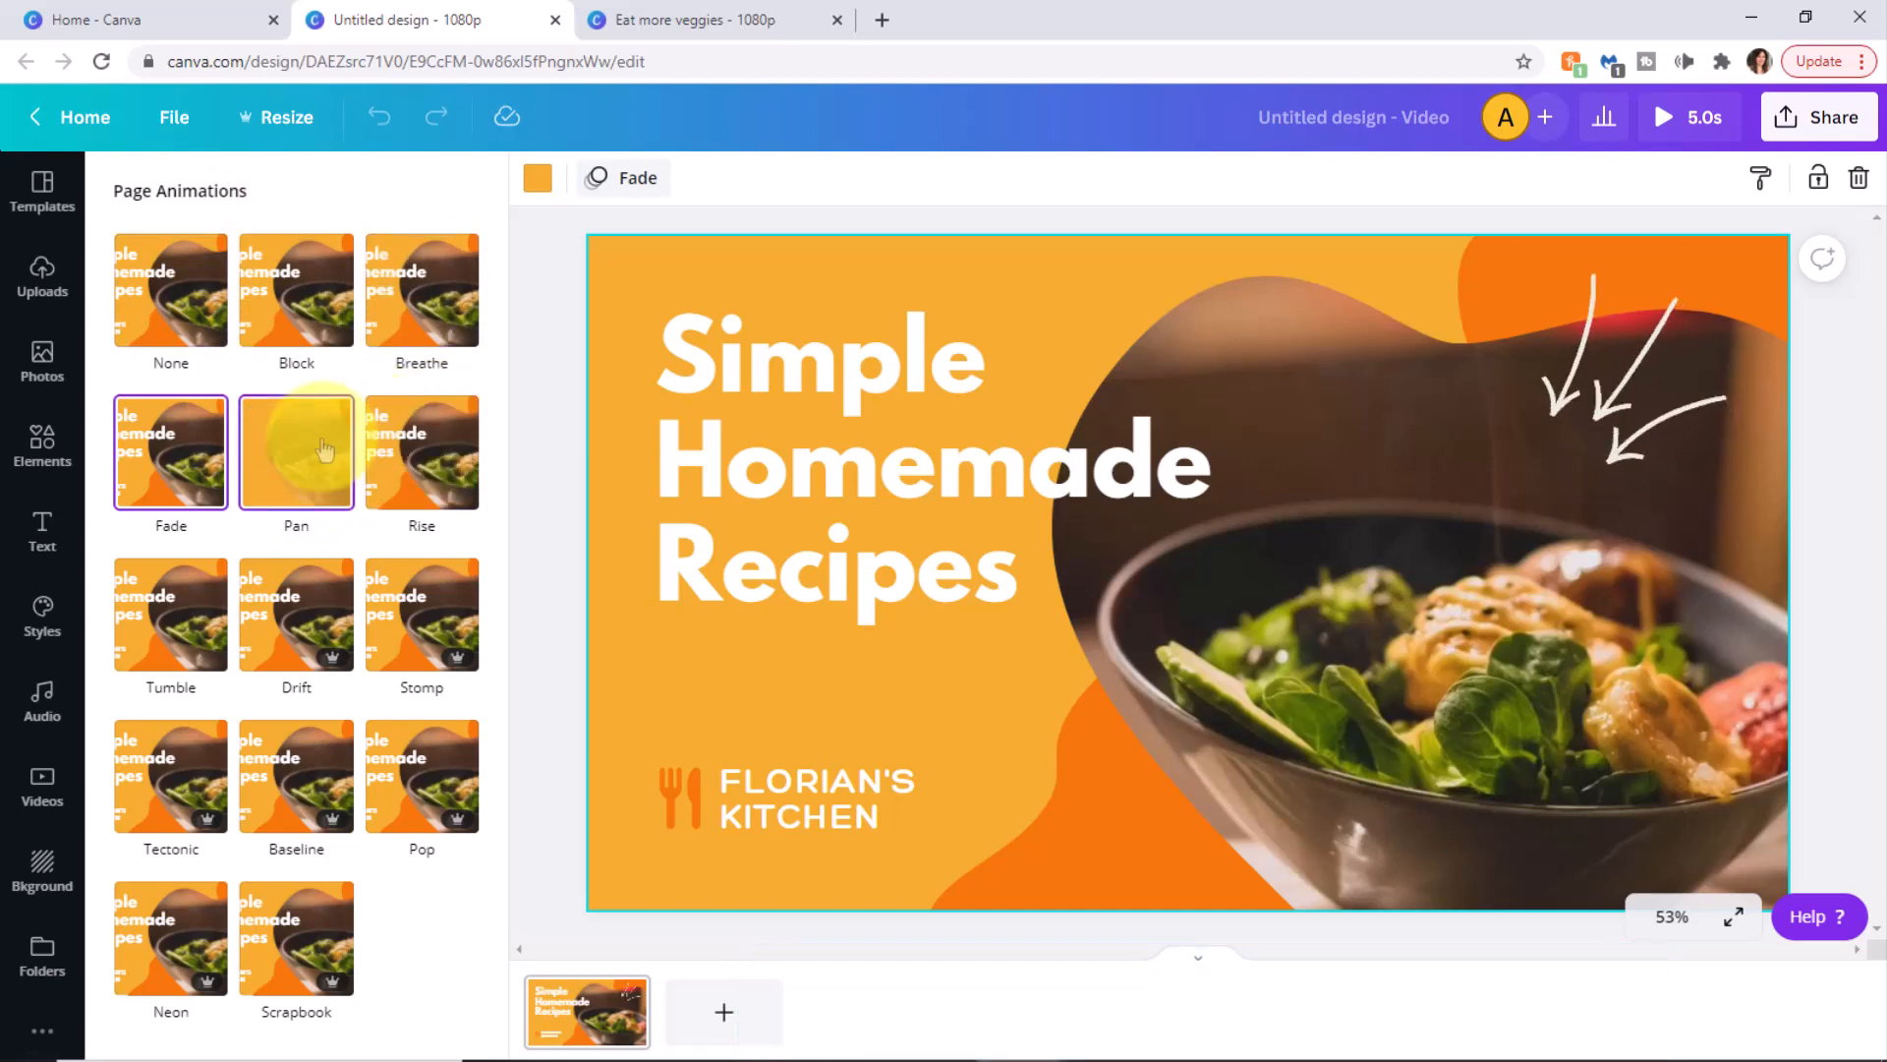
{"action": "left_click", "coordinate": [433, 462]}
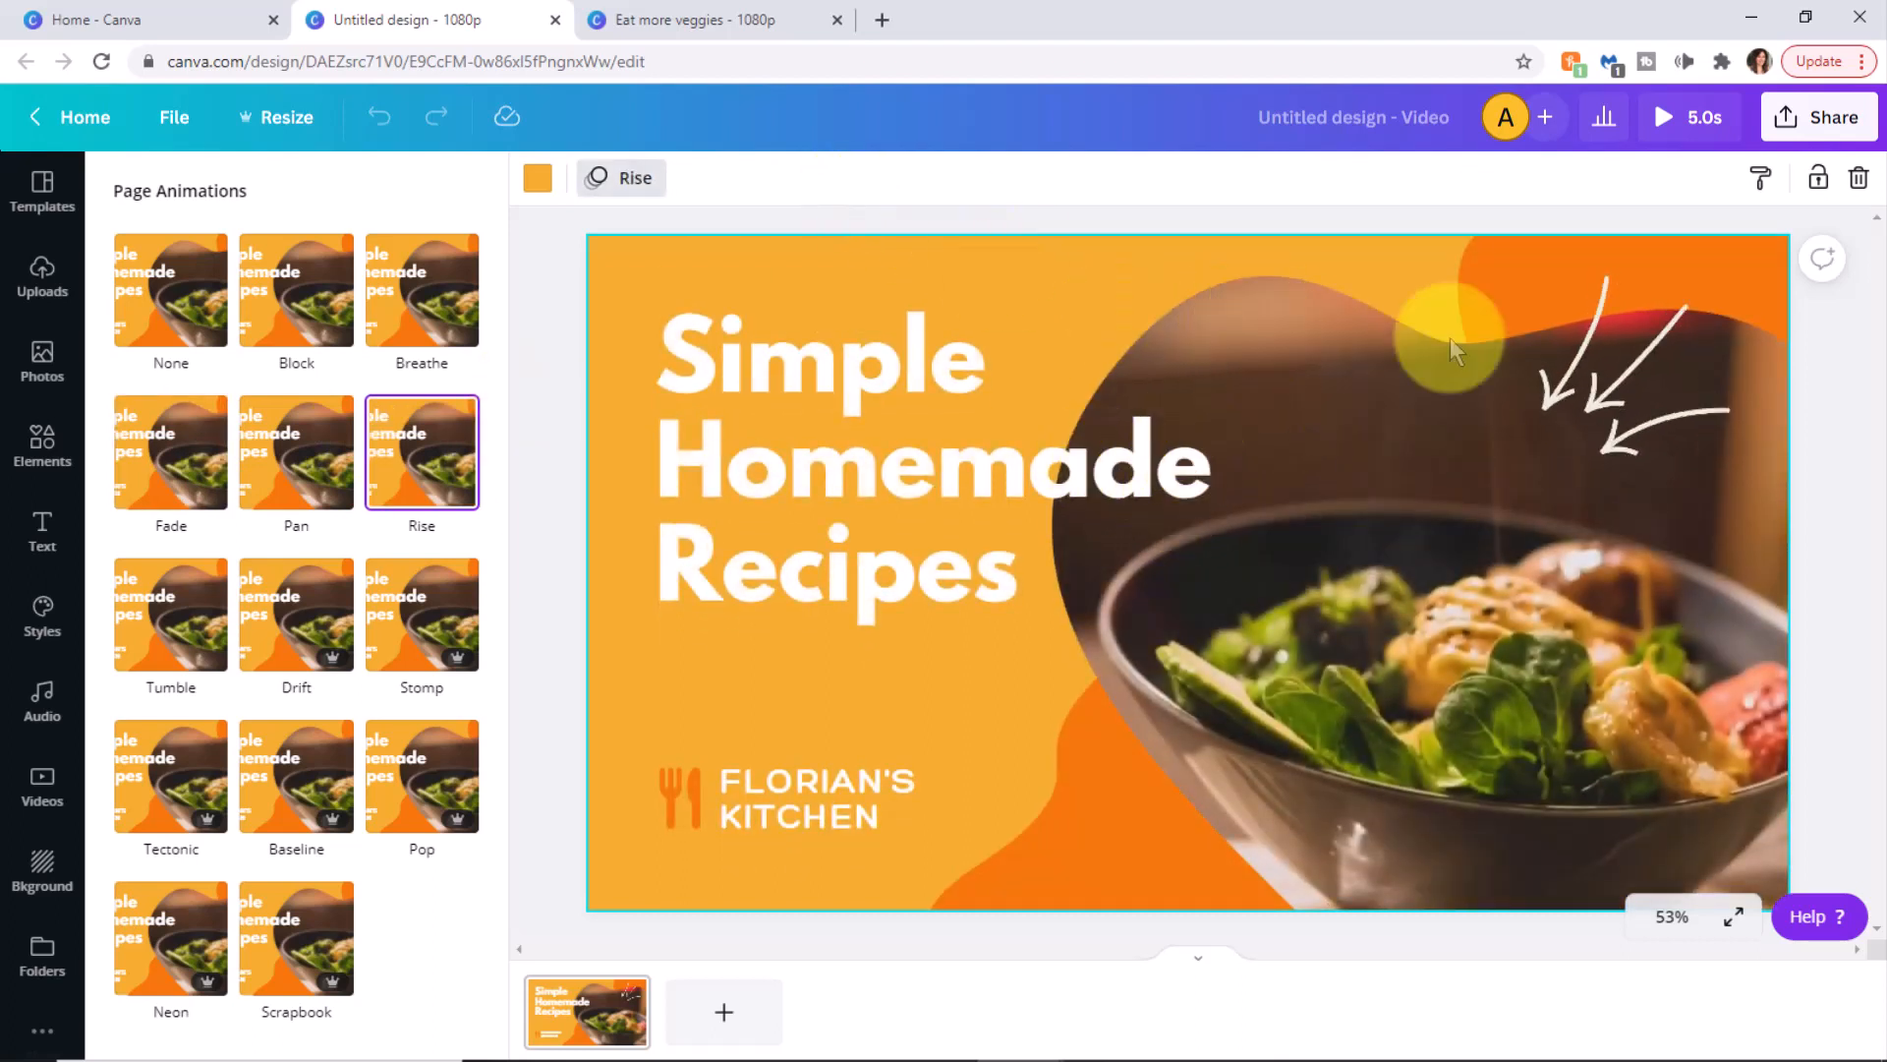
Replace "Simple Homemade" in the page heading with "My" so that it reads "My Recipes"
{"action": "left_click", "coordinate": [853, 367]}
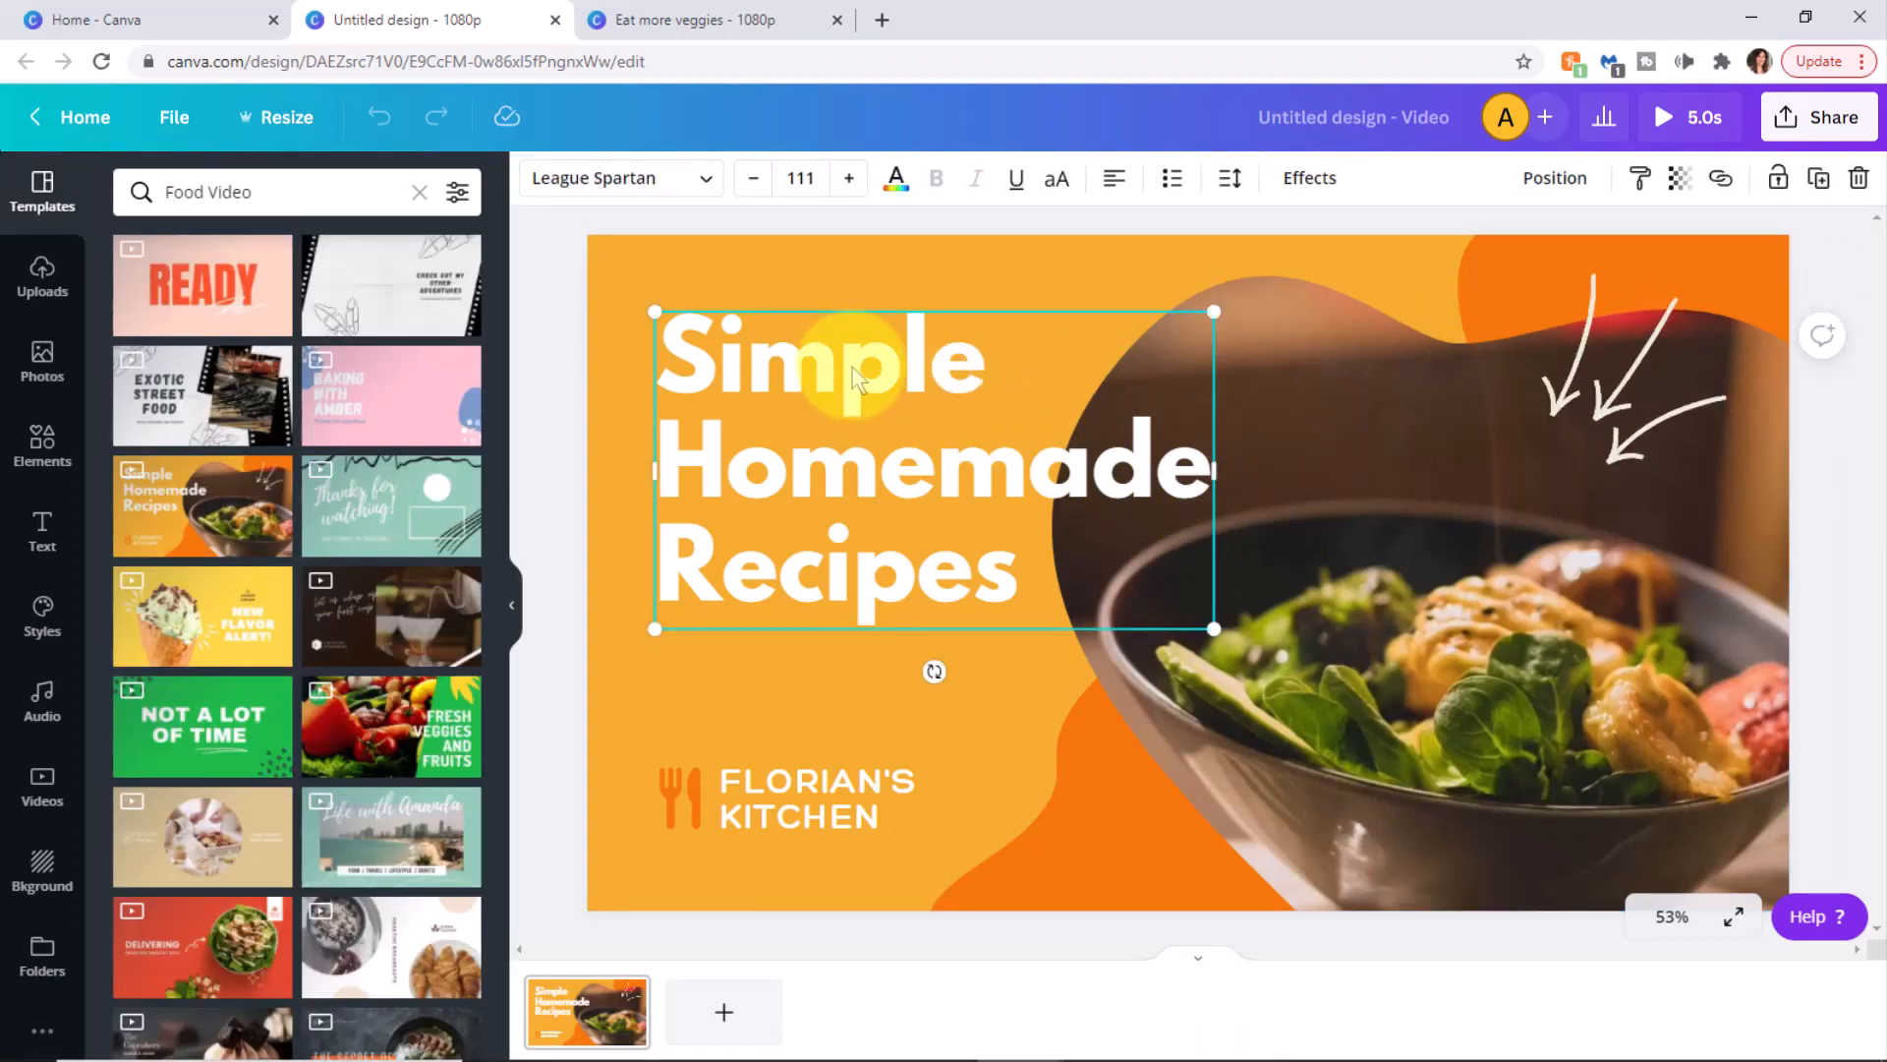
{"action": "double_click", "coordinate": [675, 359]}
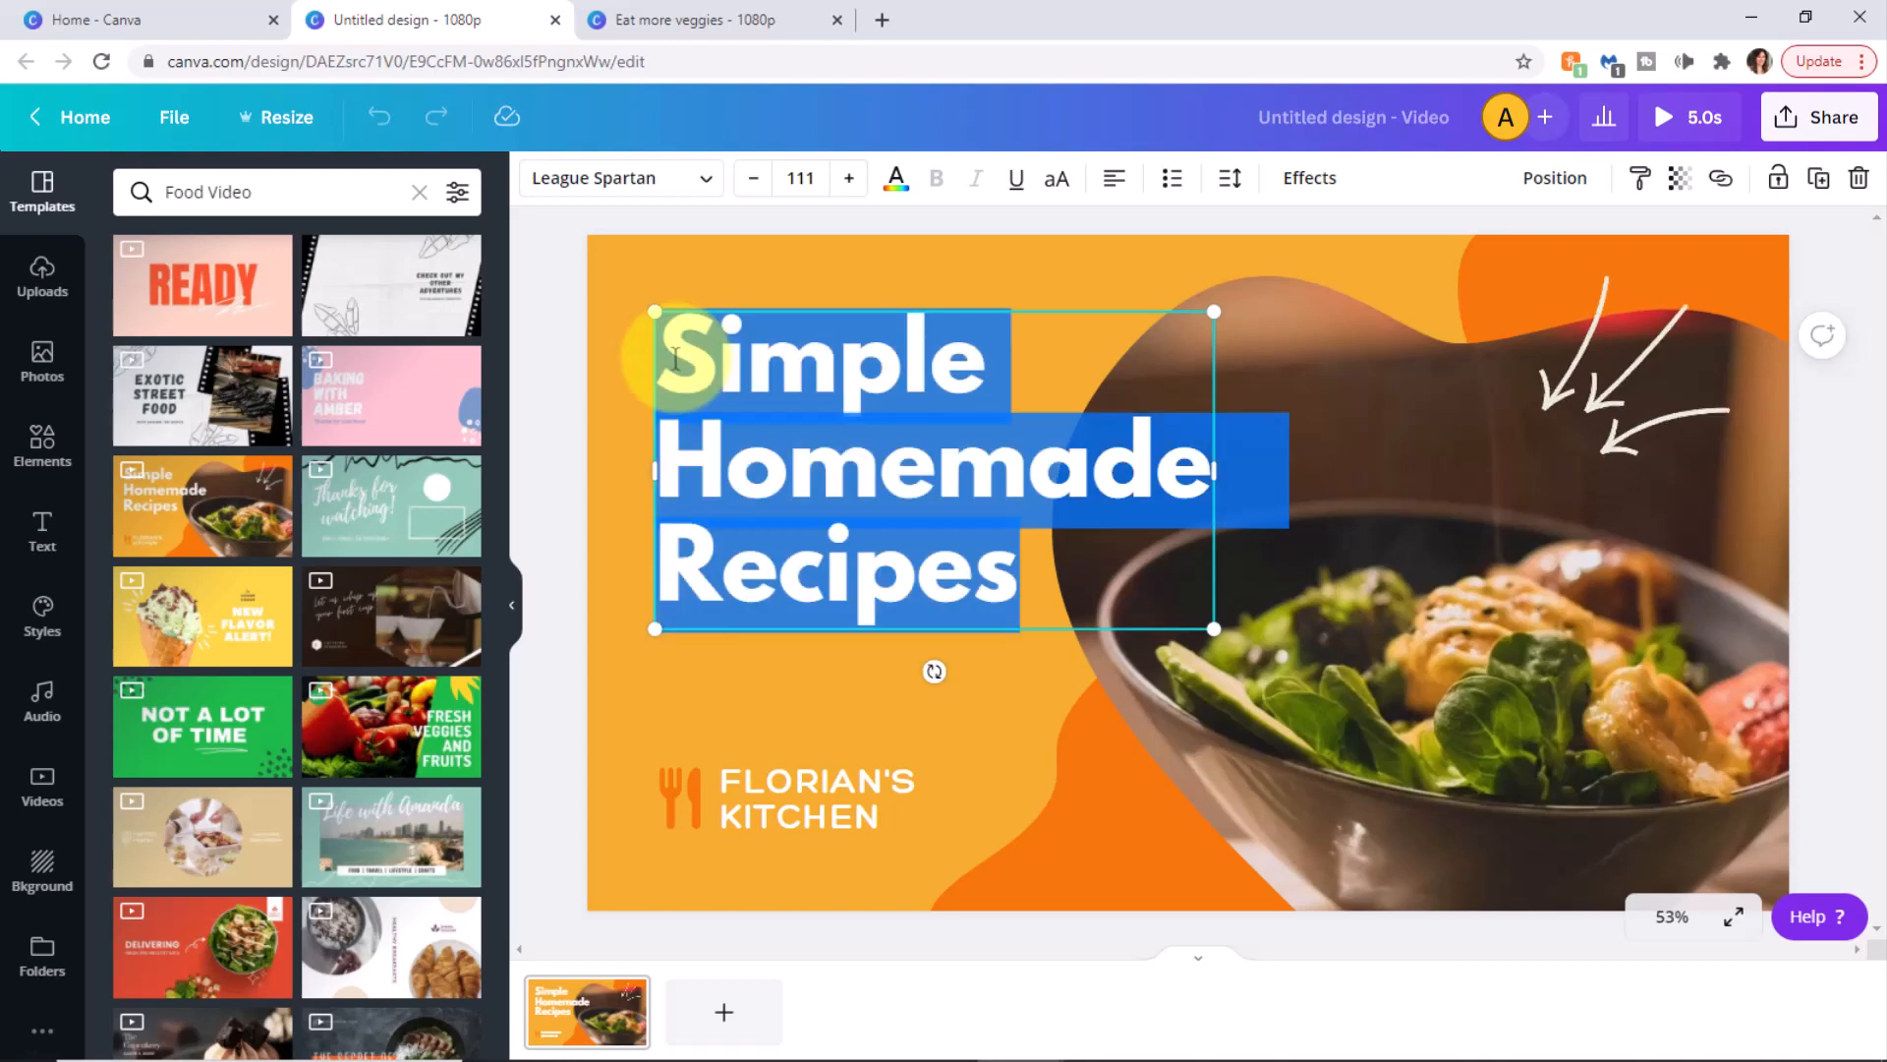
{"action": "left_click_drag", "start_coordinate": [667, 356], "coordinate": [1194, 464]}
{"action": "type", "text": "My"}
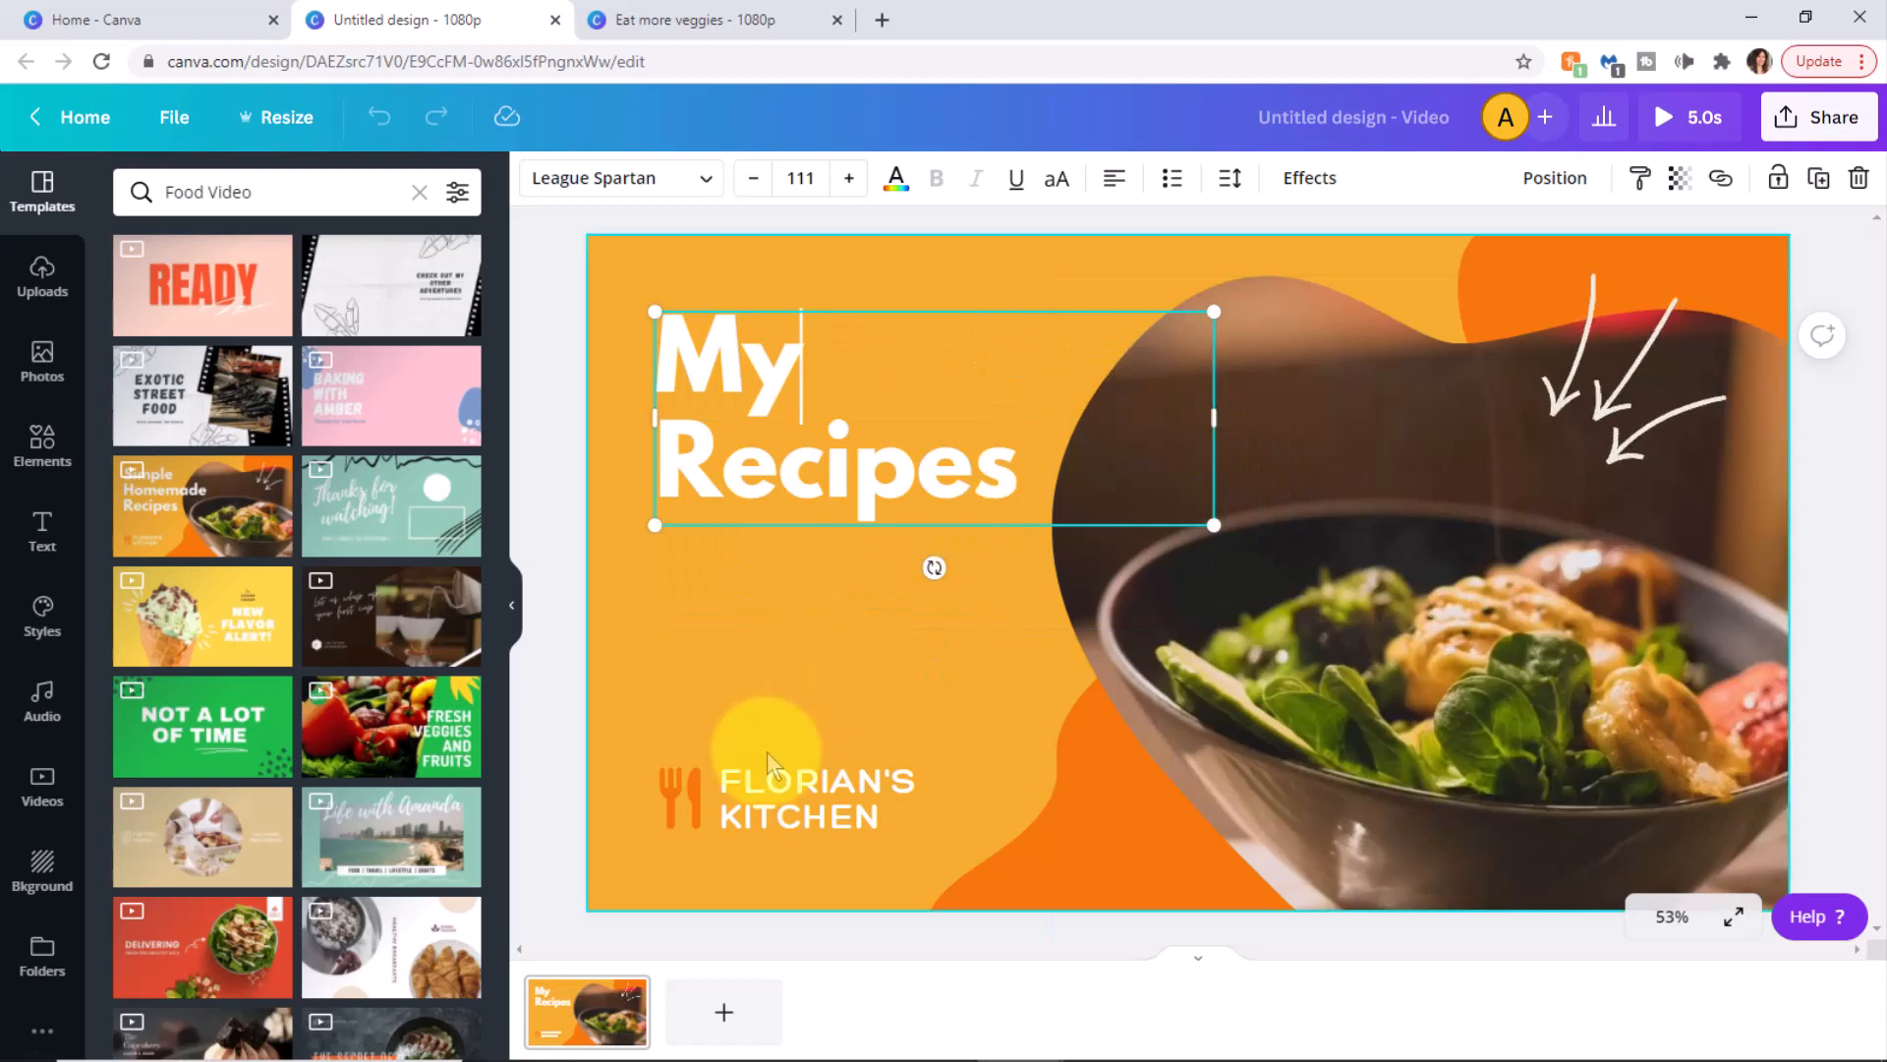
Replace the first name above "KITCHEN" in the logo text with the creator's own first name
{"action": "double_click", "coordinate": [784, 786]}
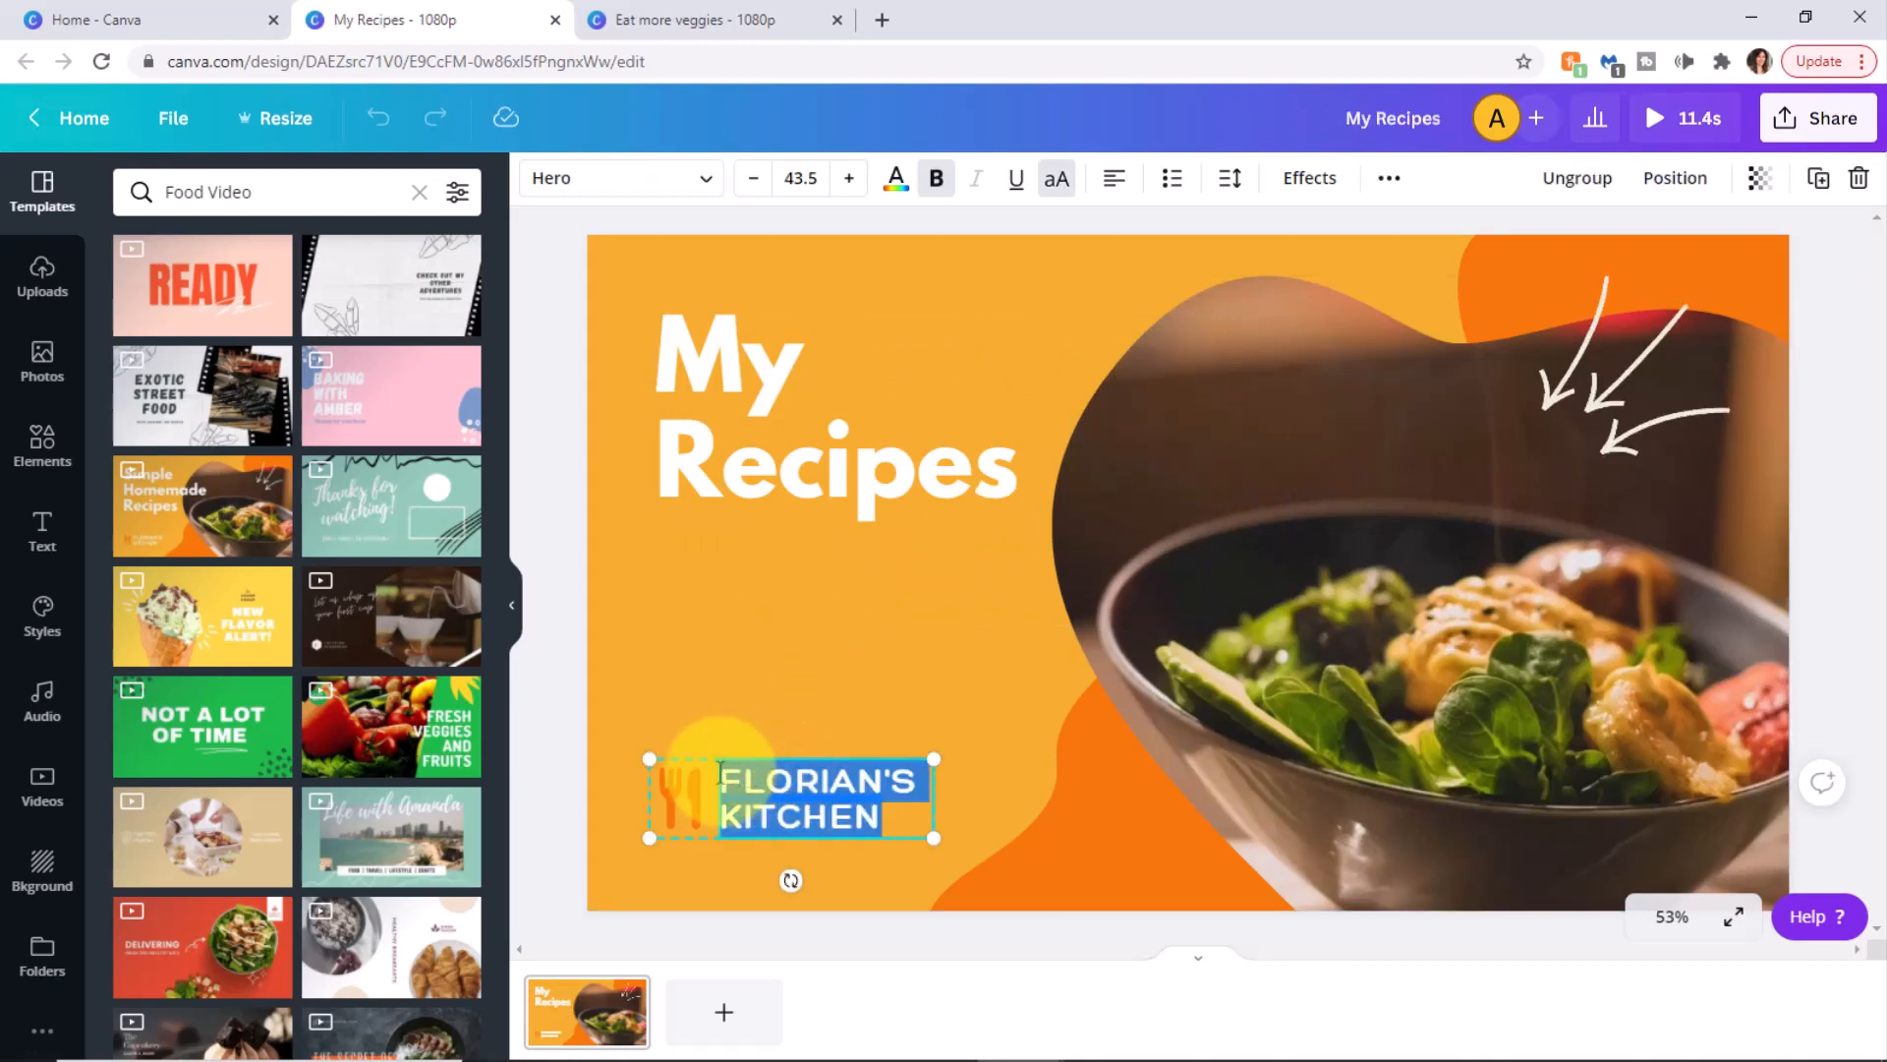
{"action": "left_click_drag", "start_coordinate": [720, 777], "coordinate": [921, 783]}
{"action": "type", "text": "AMELIA'S"}
Try to crop the white arrows graphic and look at its flip options
{"action": "left_click", "coordinate": [1607, 389]}
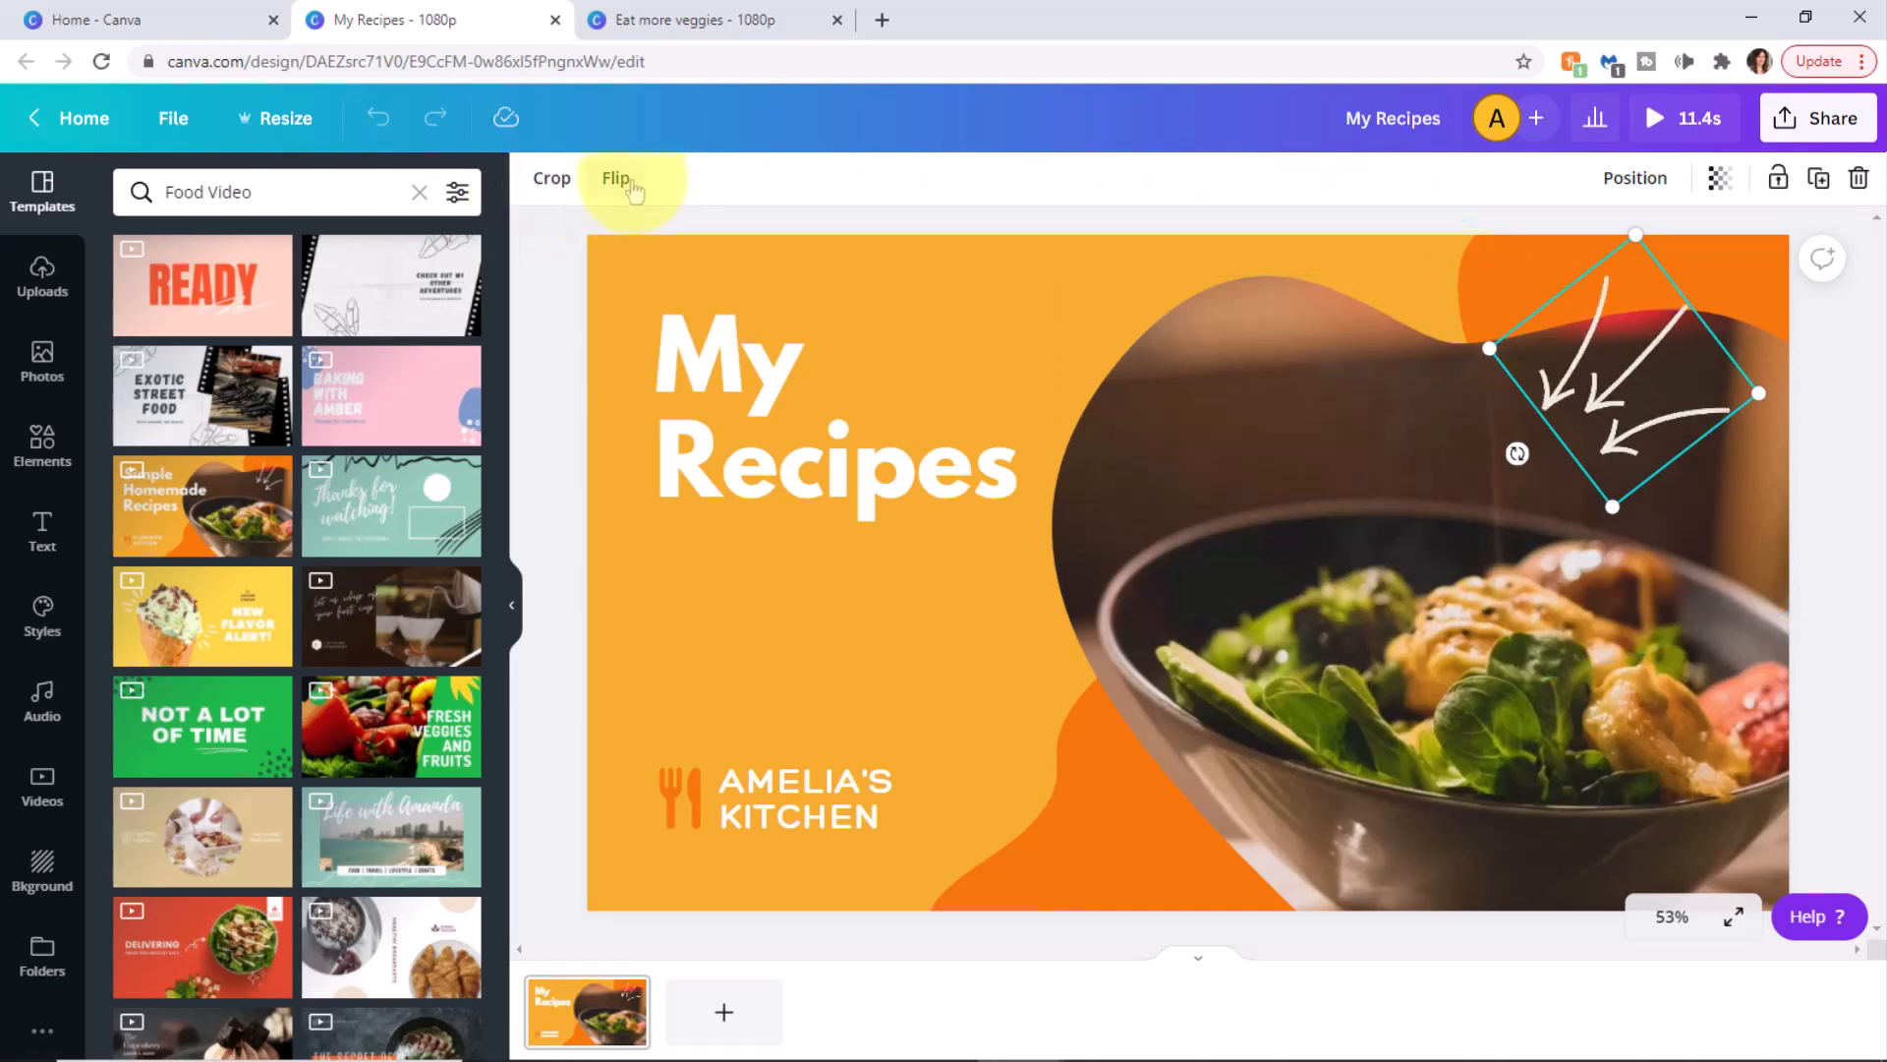
{"action": "left_click", "coordinate": [550, 178]}
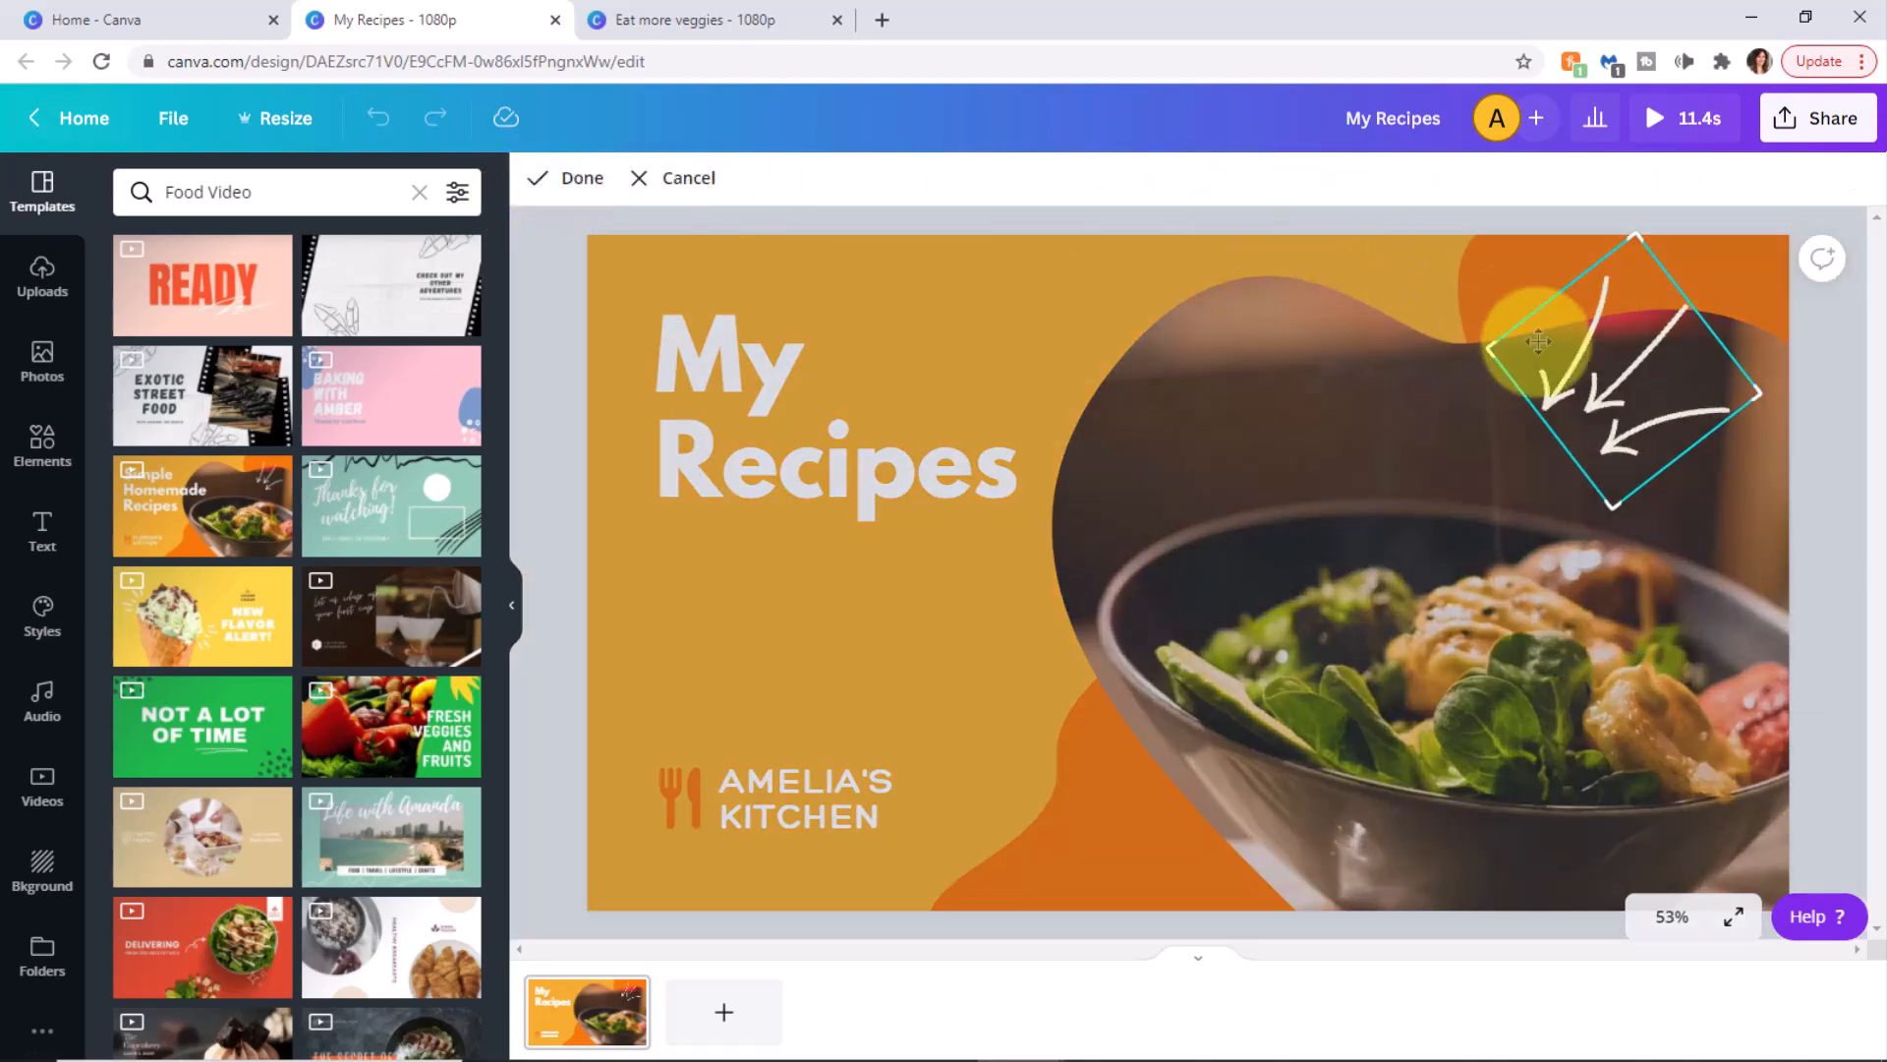
{"action": "left_click_drag", "start_coordinate": [1478, 350], "coordinate": [1411, 322]}
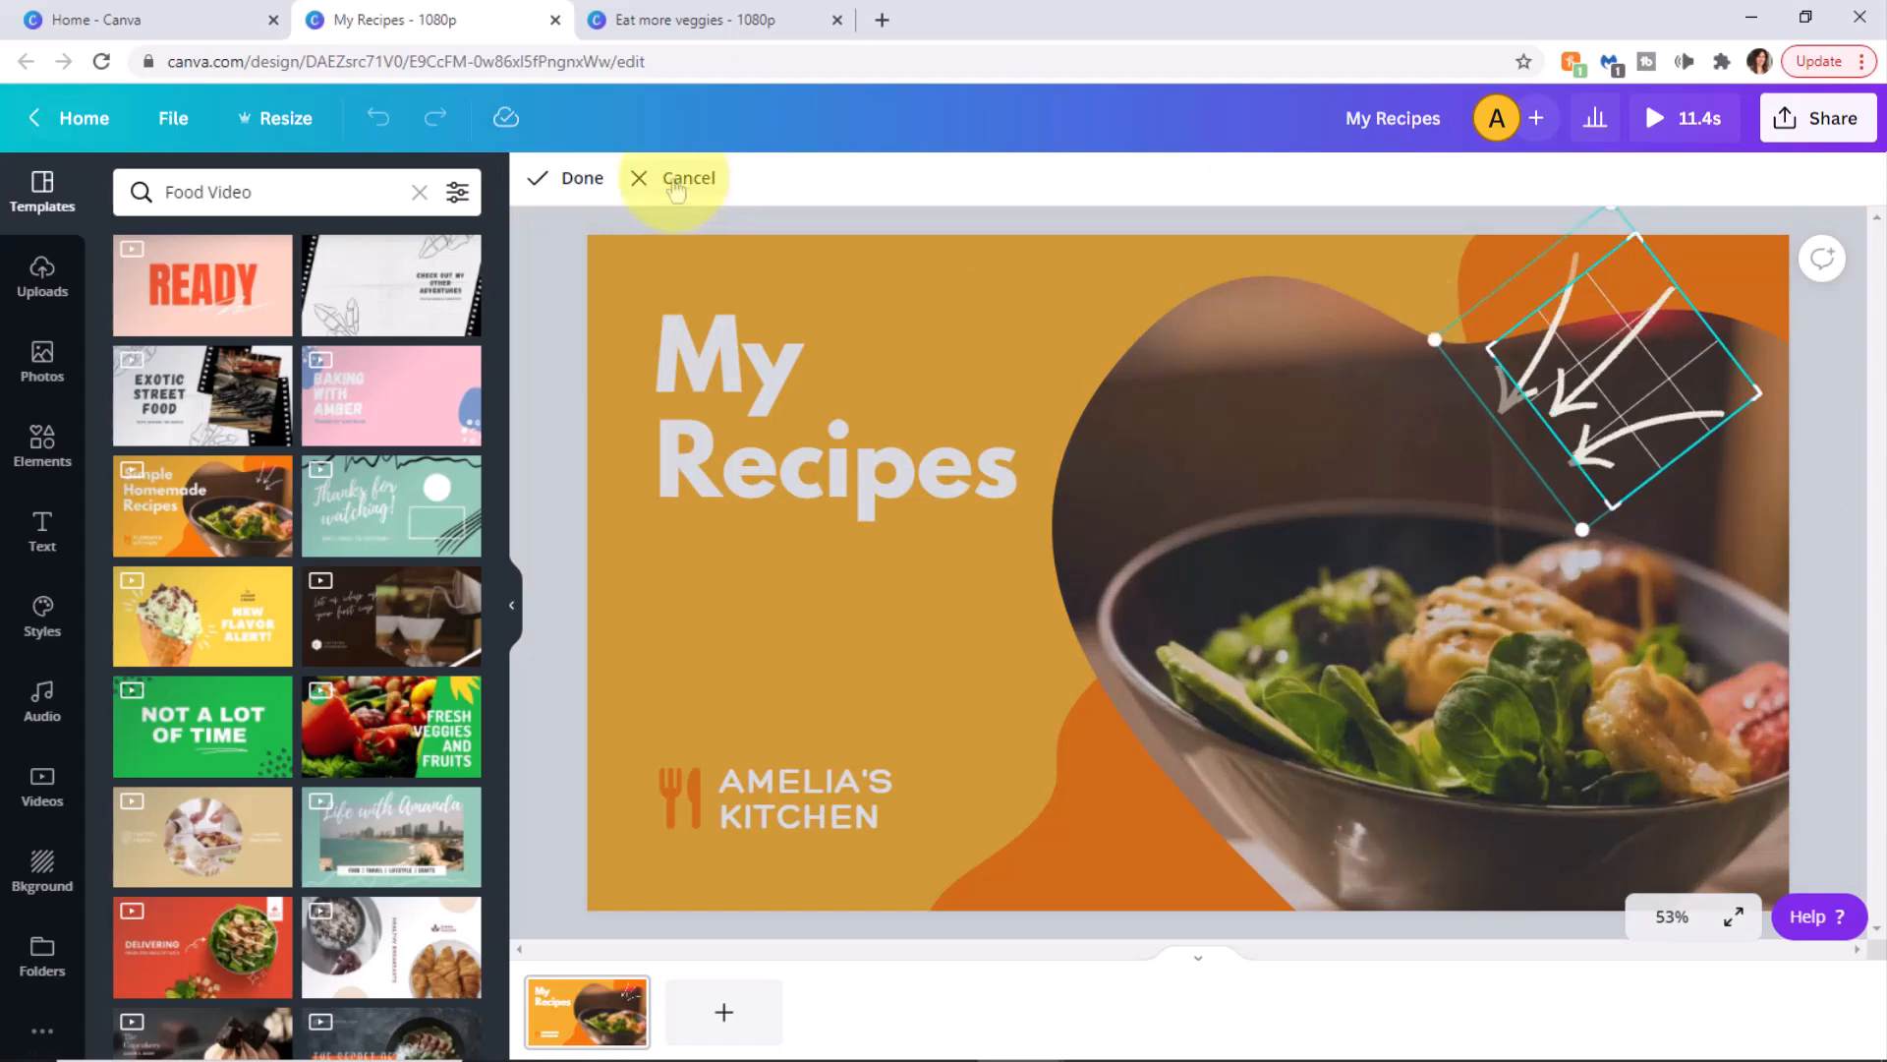
{"action": "left_click", "coordinate": [582, 184]}
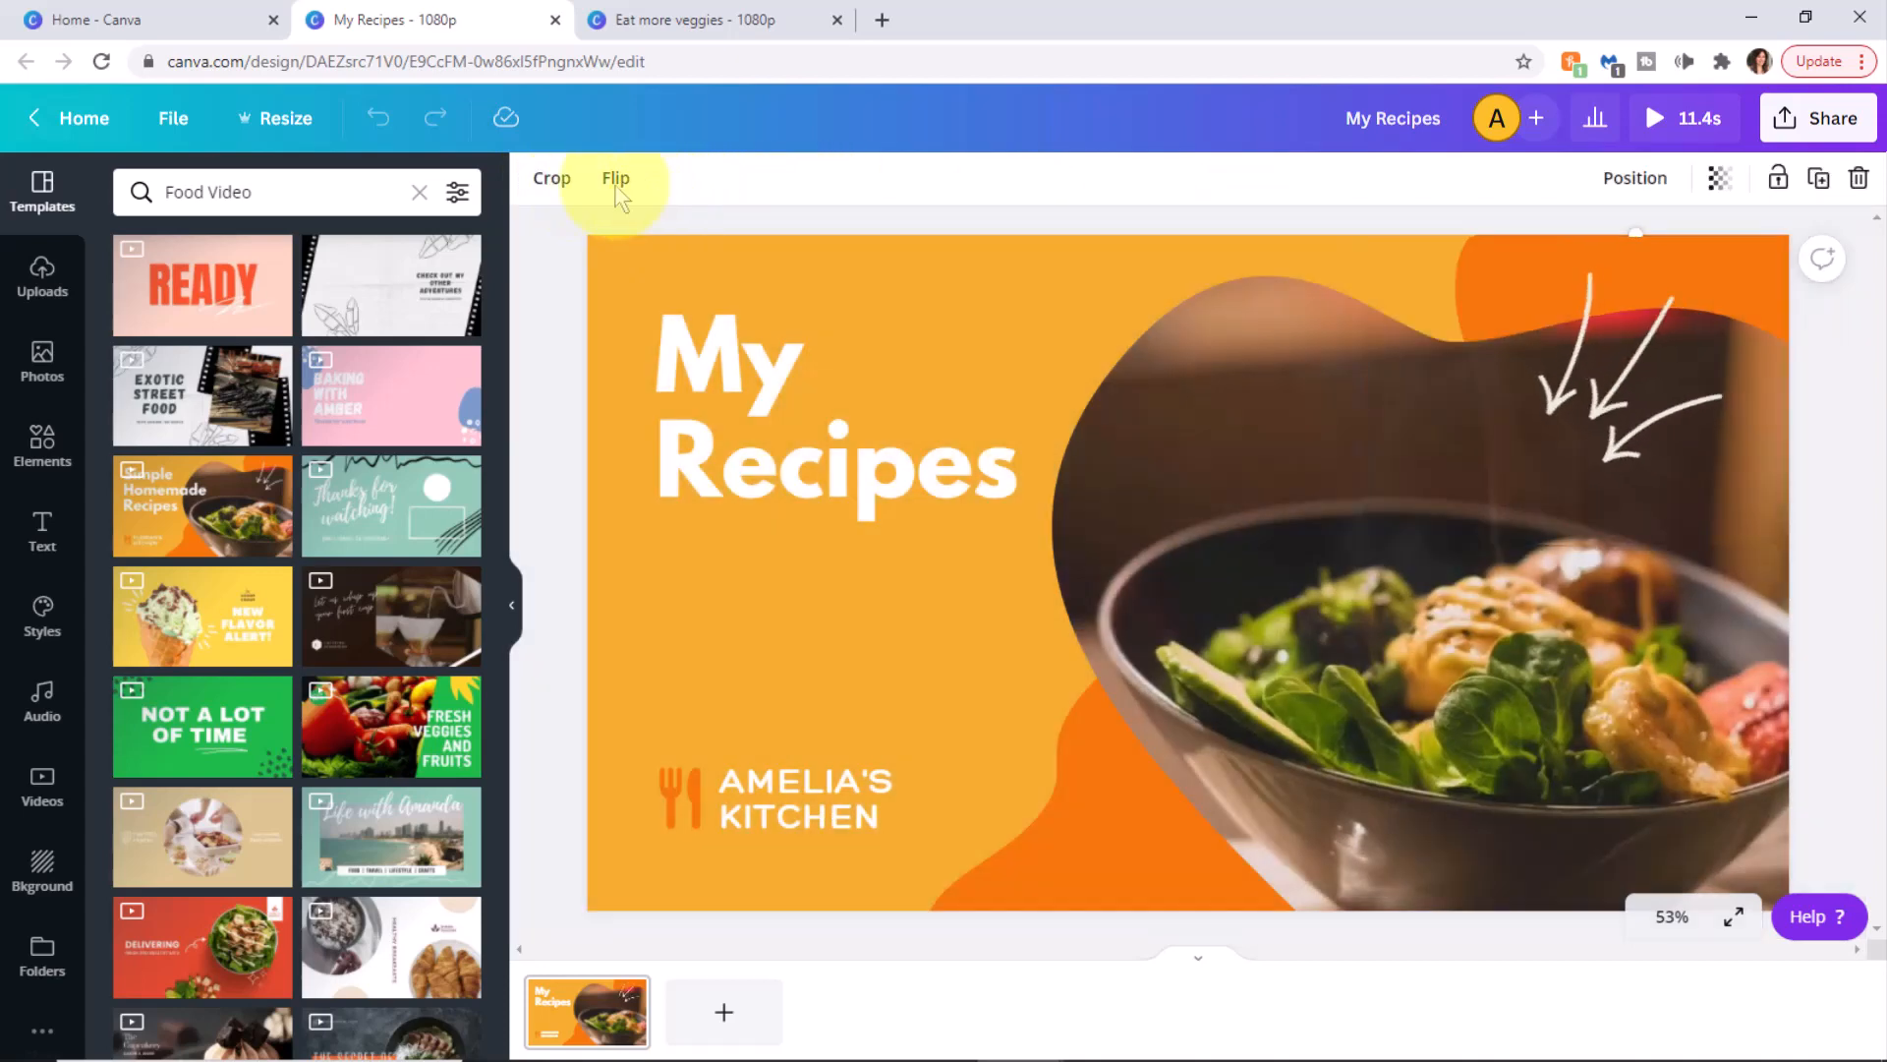
{"action": "left_click", "coordinate": [615, 178]}
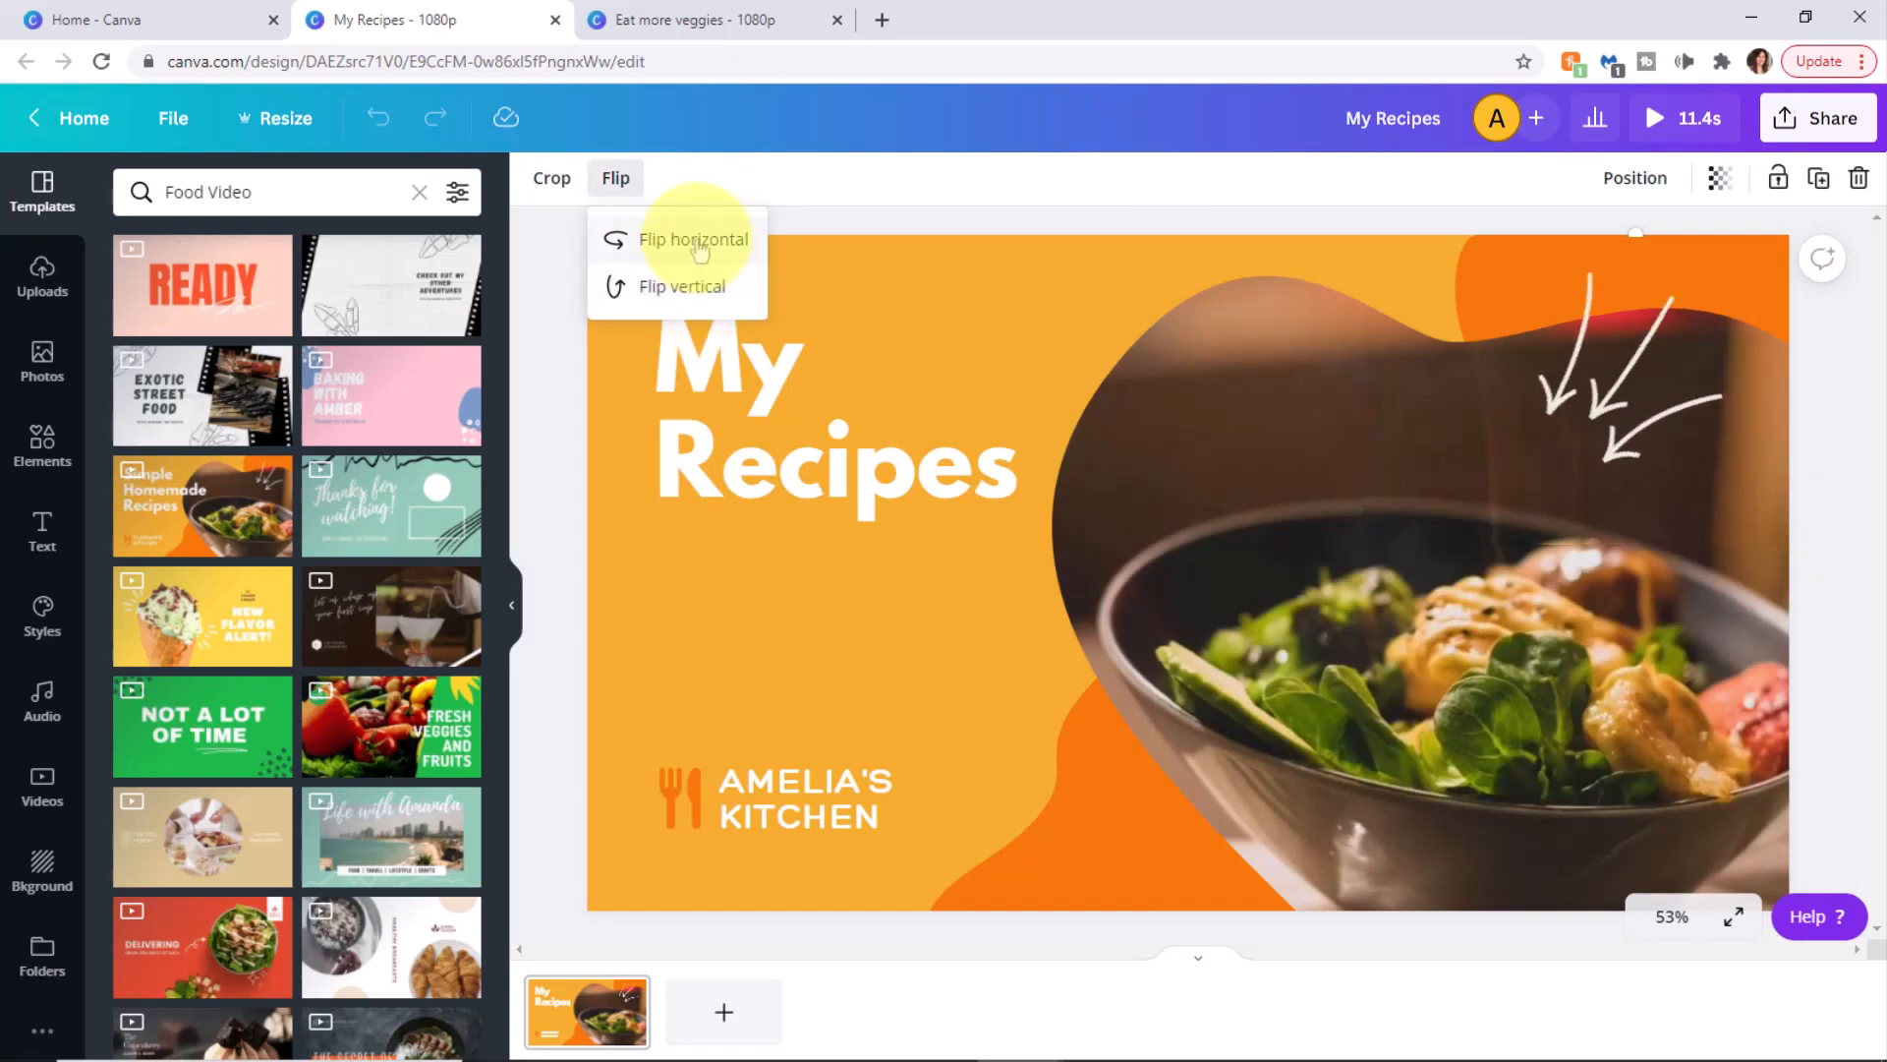
{"action": "left_click", "coordinate": [945, 176]}
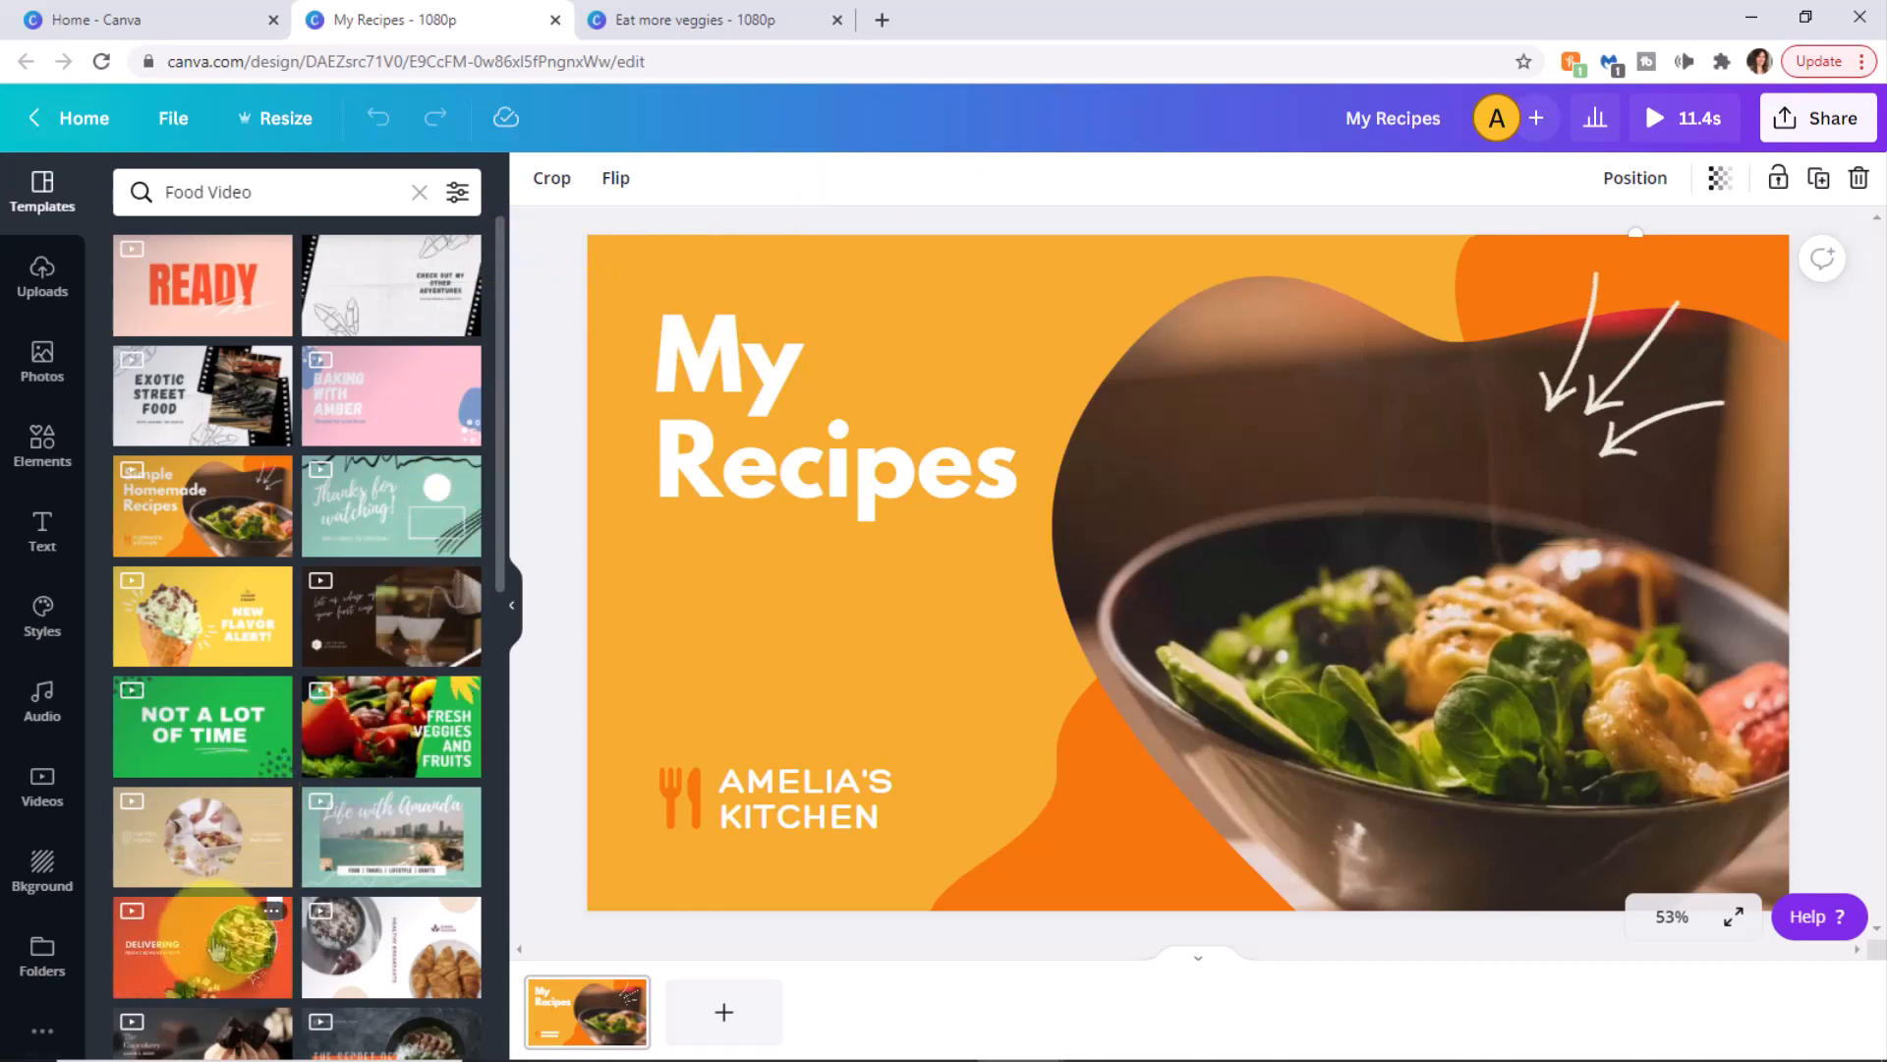
Add the "Delivering Fresh and Healthy Eats" template as a second page and check both pages
{"action": "left_click_drag", "start_coordinate": [214, 949], "coordinate": [722, 1000]}
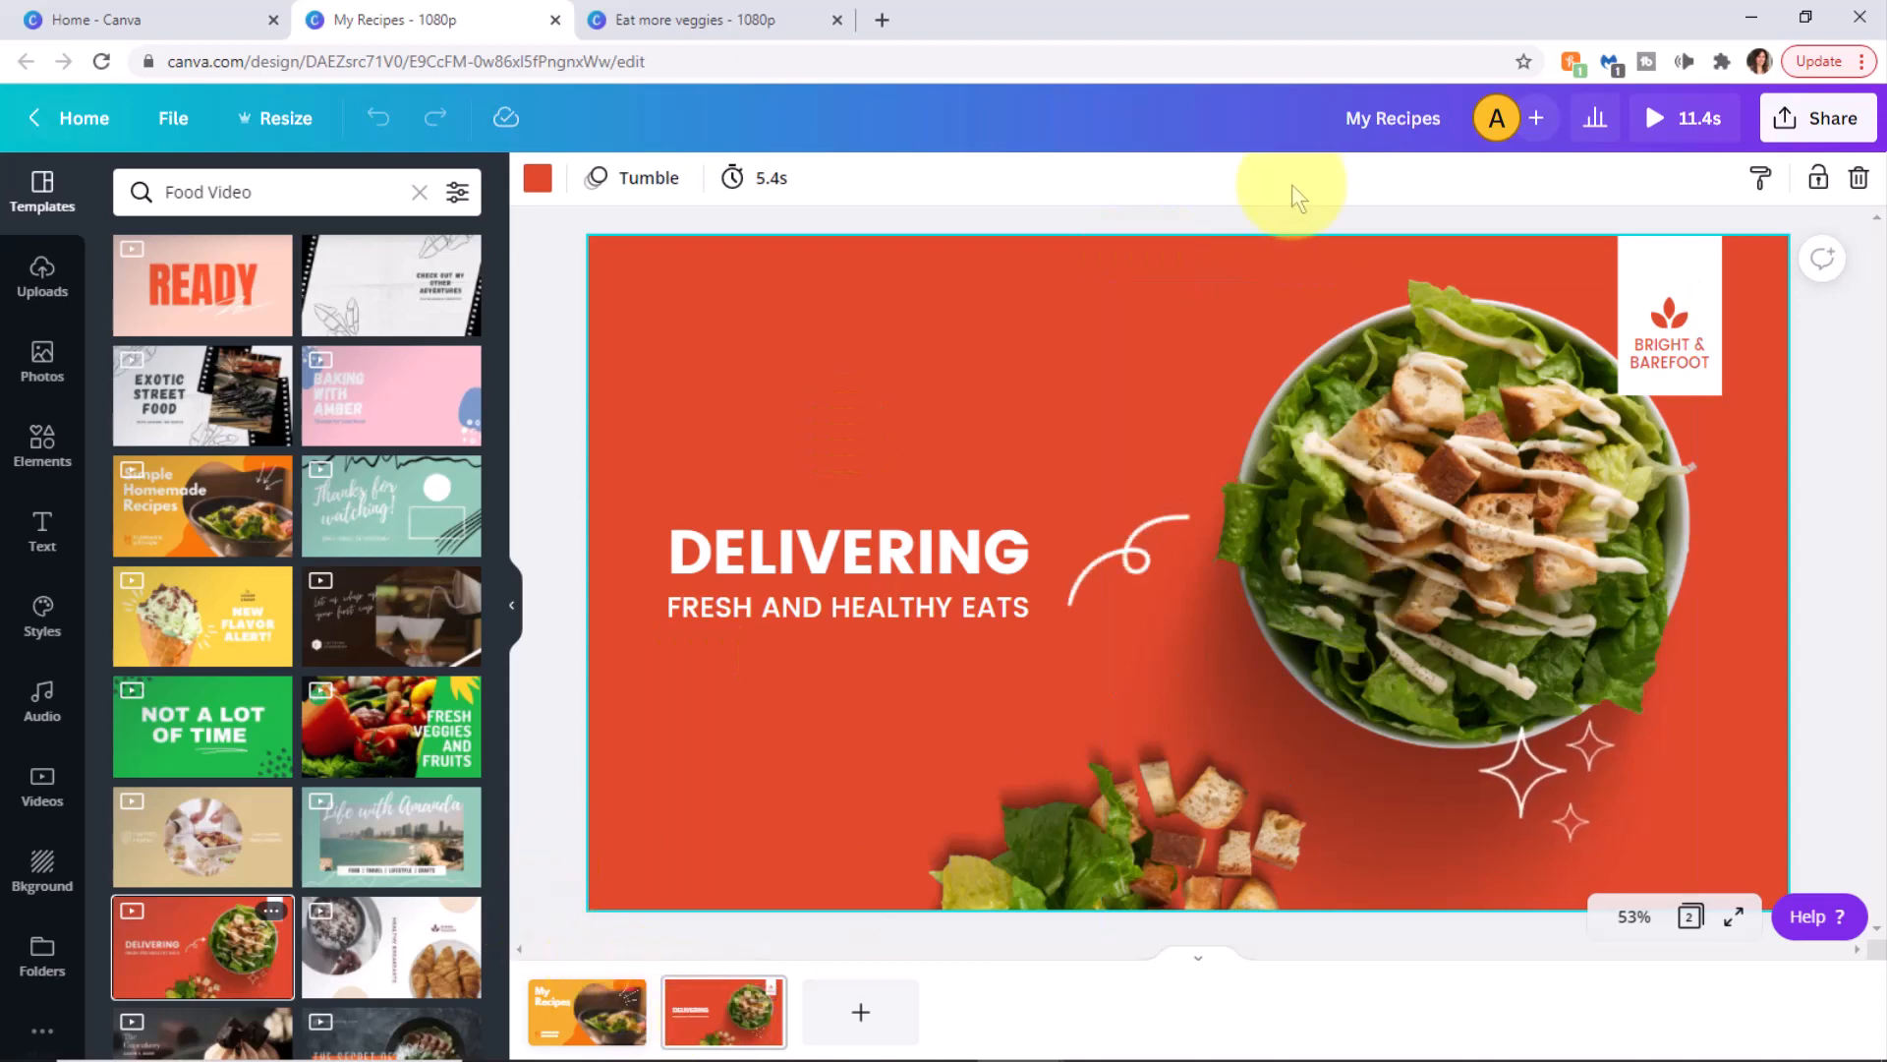
{"action": "left_click", "coordinate": [611, 1022]}
{"action": "left_click", "coordinate": [735, 1022]}
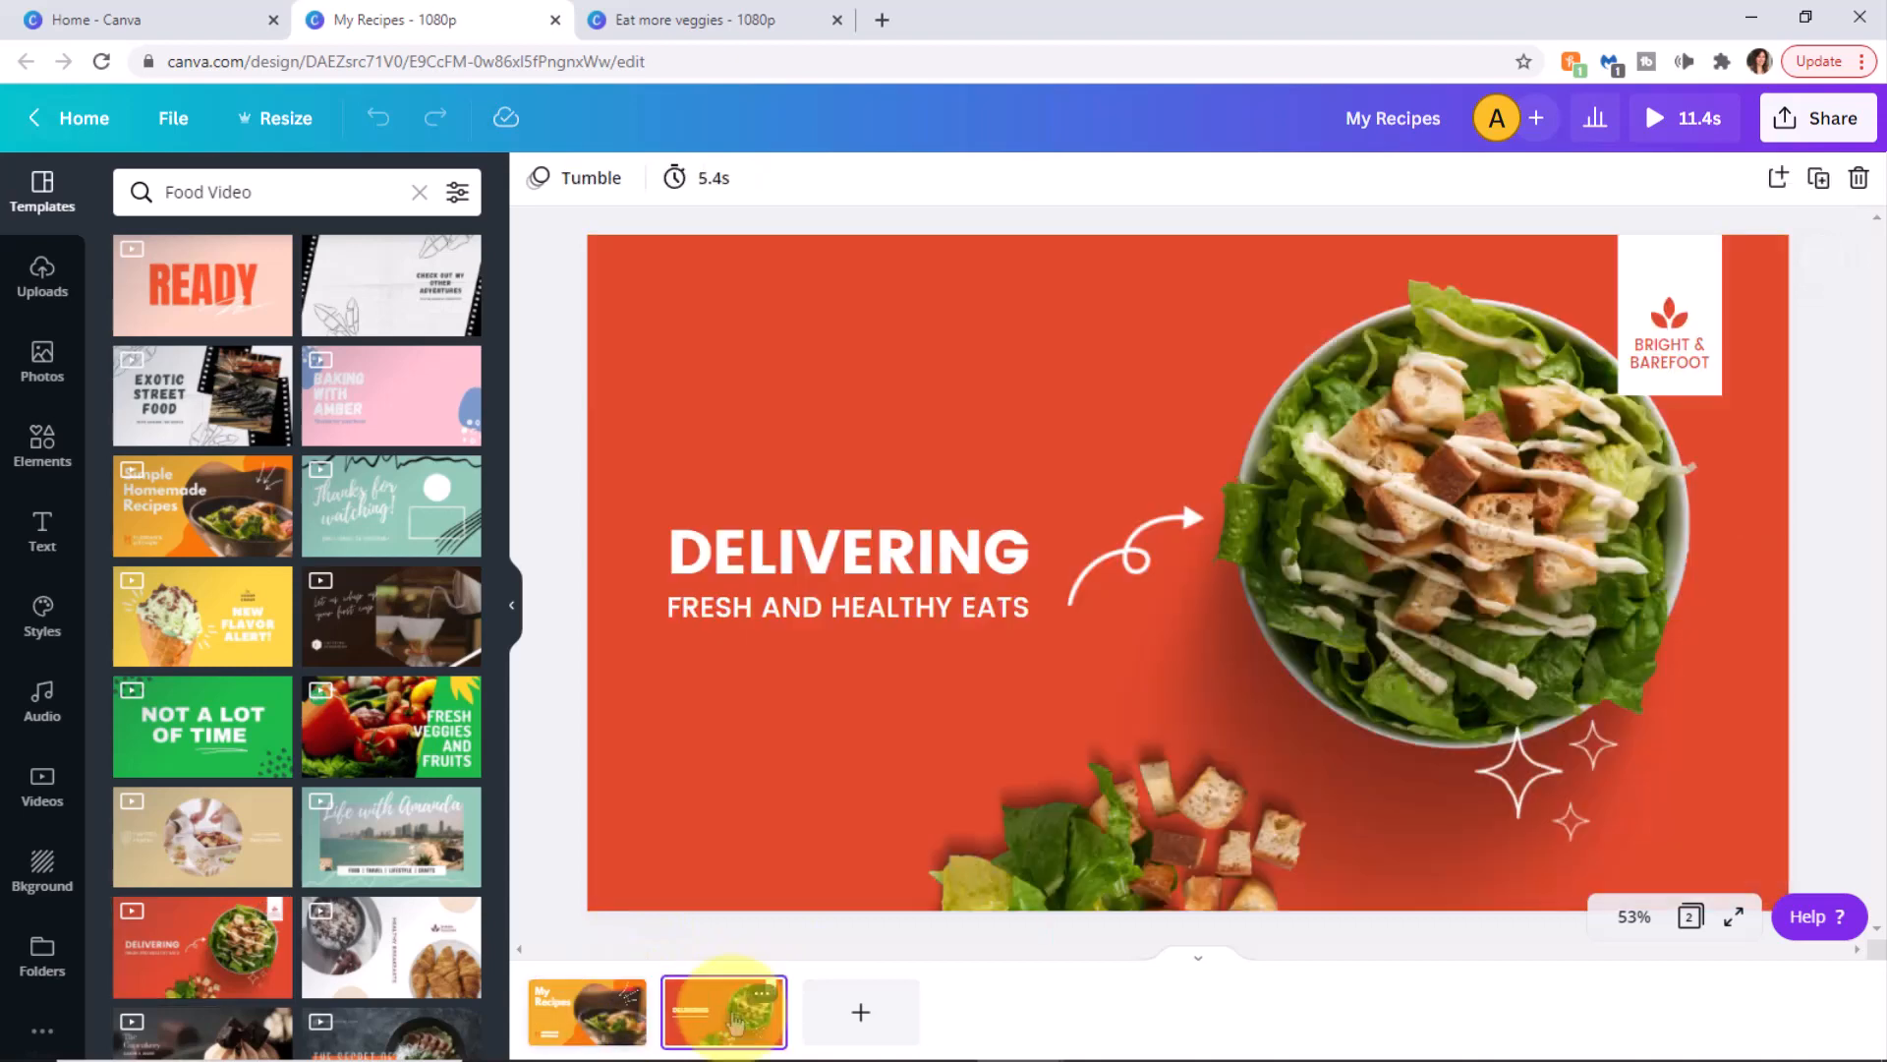
{"action": "left_click", "coordinate": [1062, 293]}
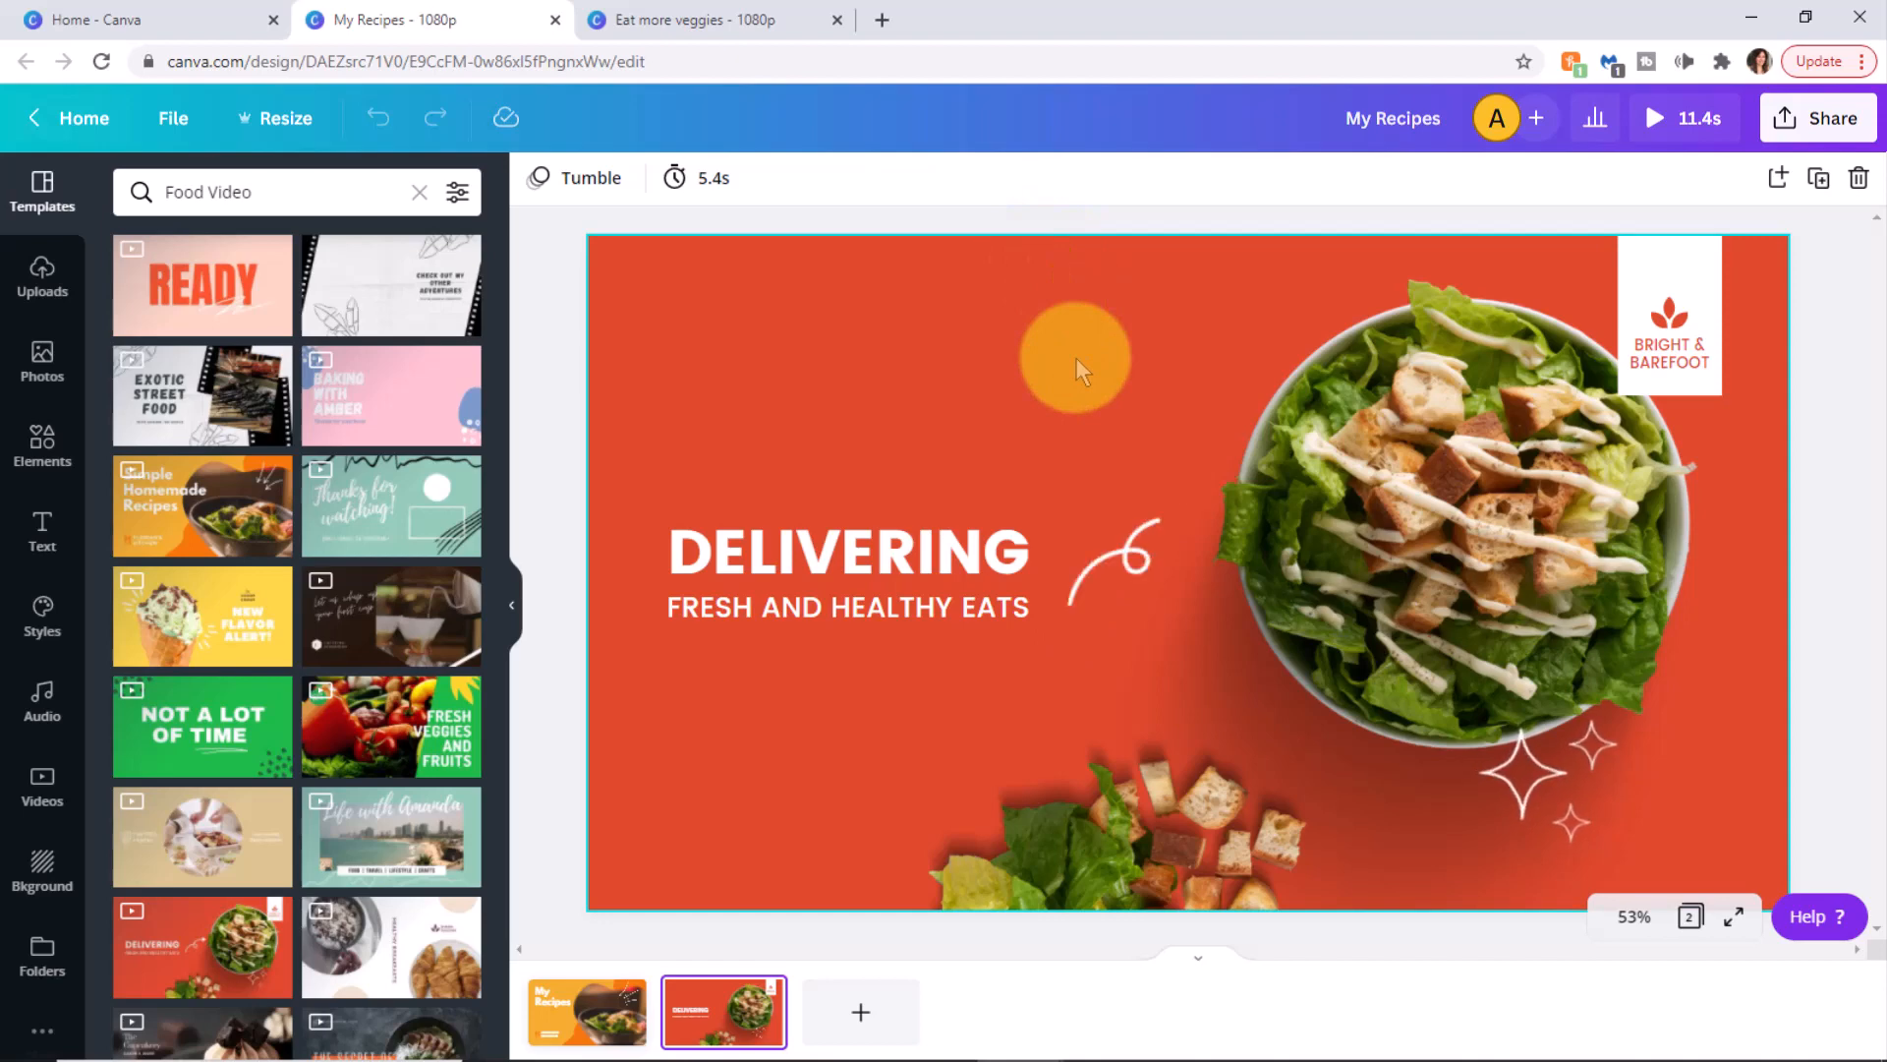
Switch to the "Eat more veggies" design and open the text effects for the "Fresh Veggies and Fruits" heading
{"action": "left_click", "coordinate": [698, 29]}
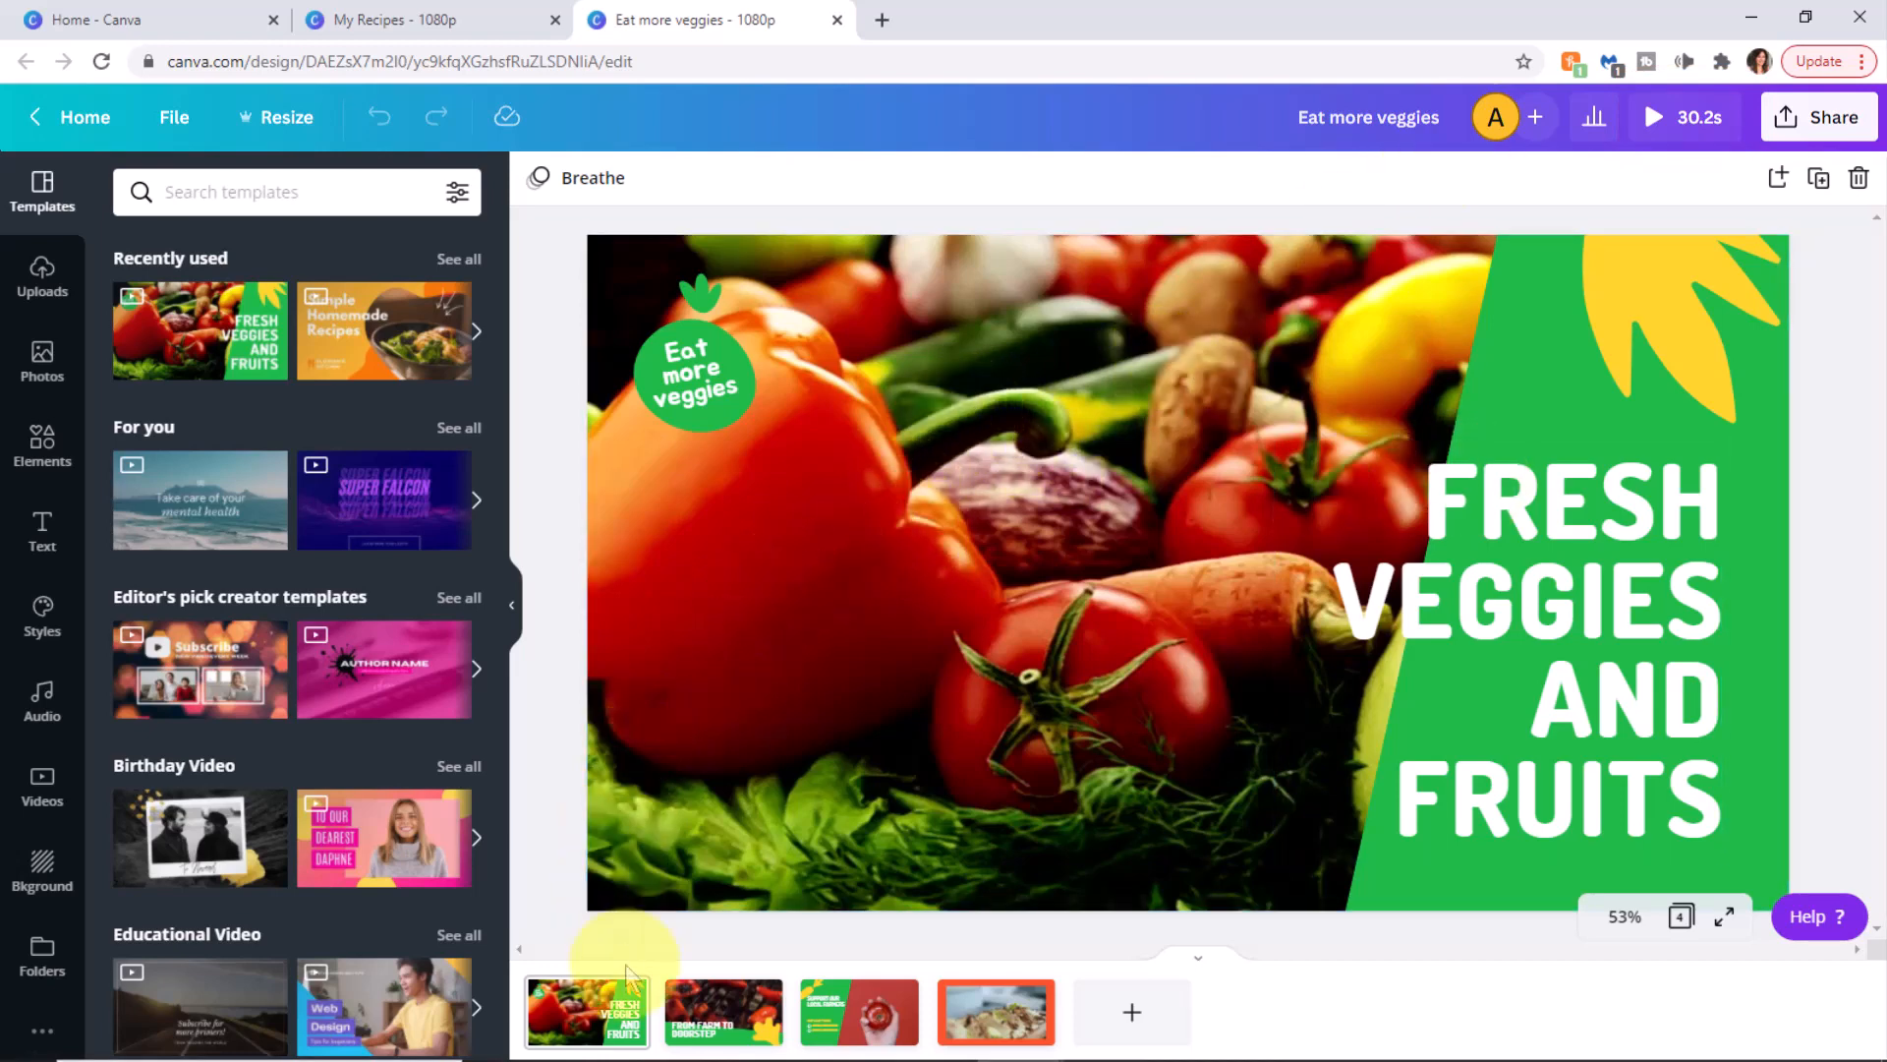
{"action": "left_click", "coordinate": [1511, 528]}
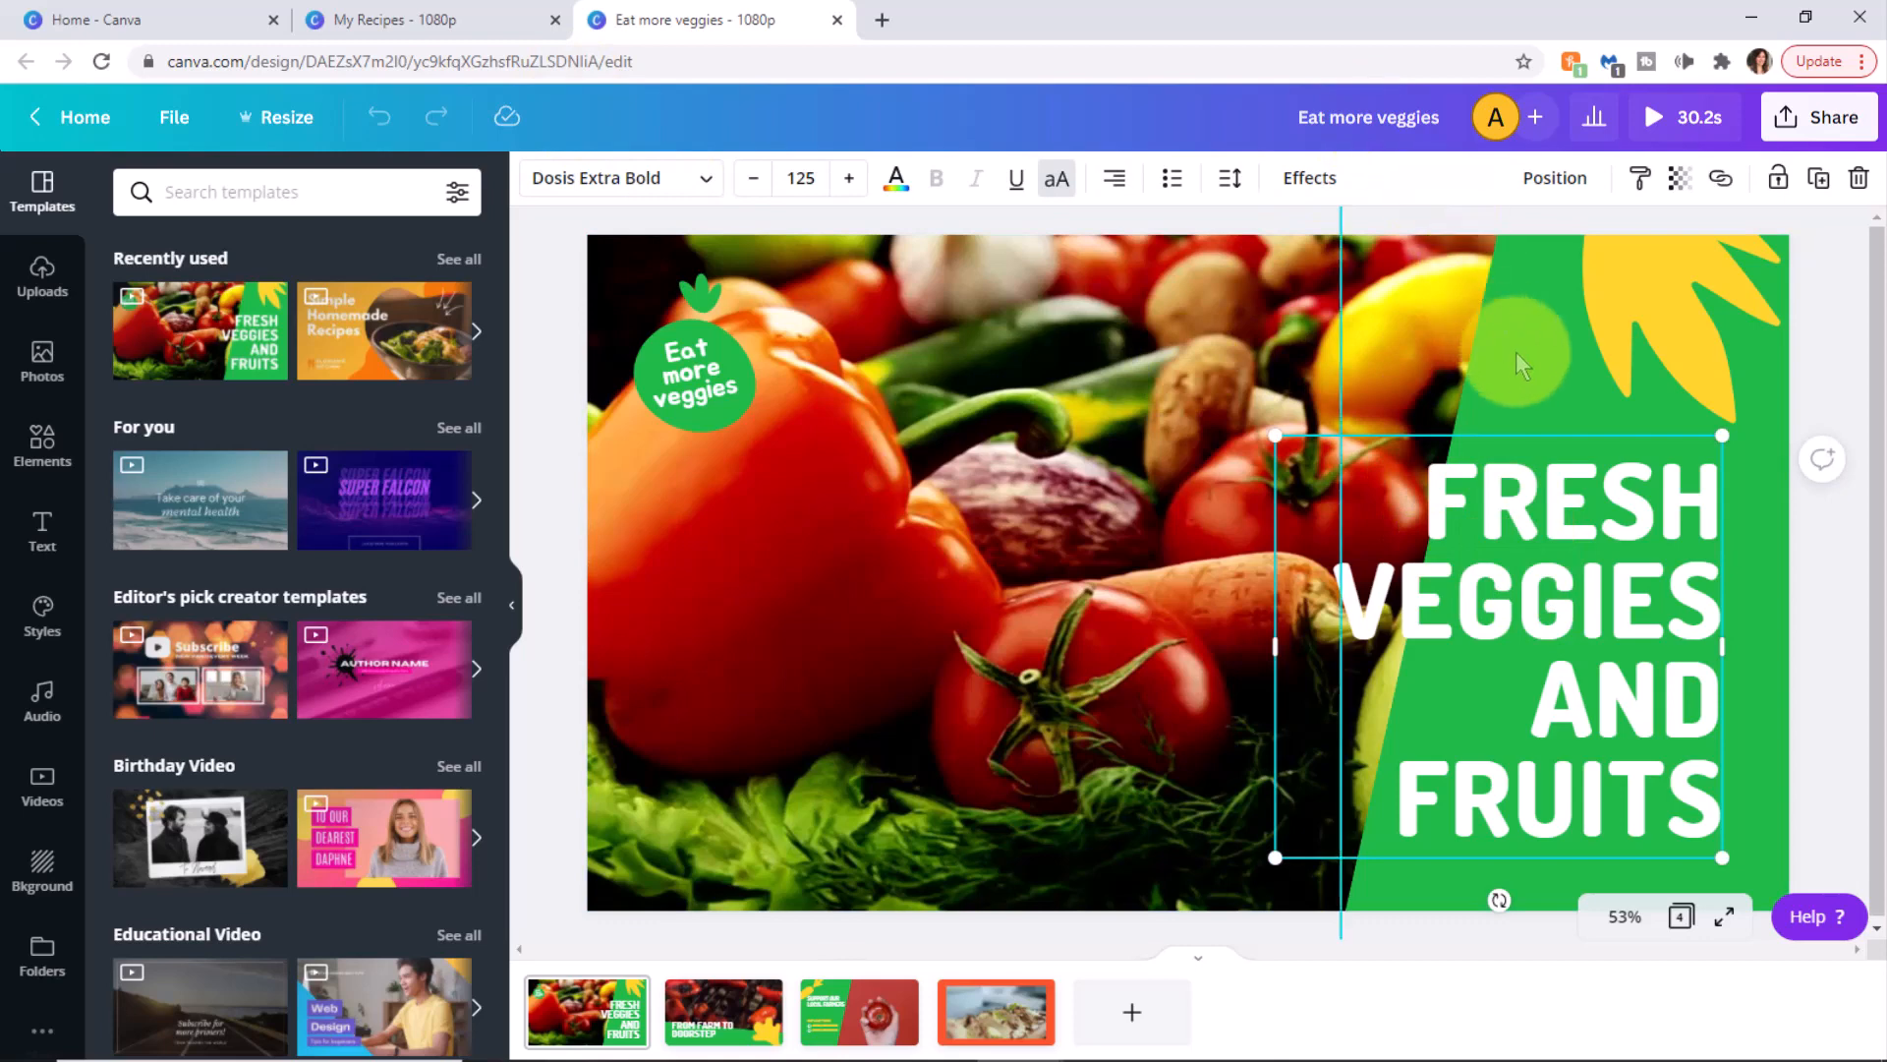
{"action": "left_click", "coordinate": [1310, 179]}
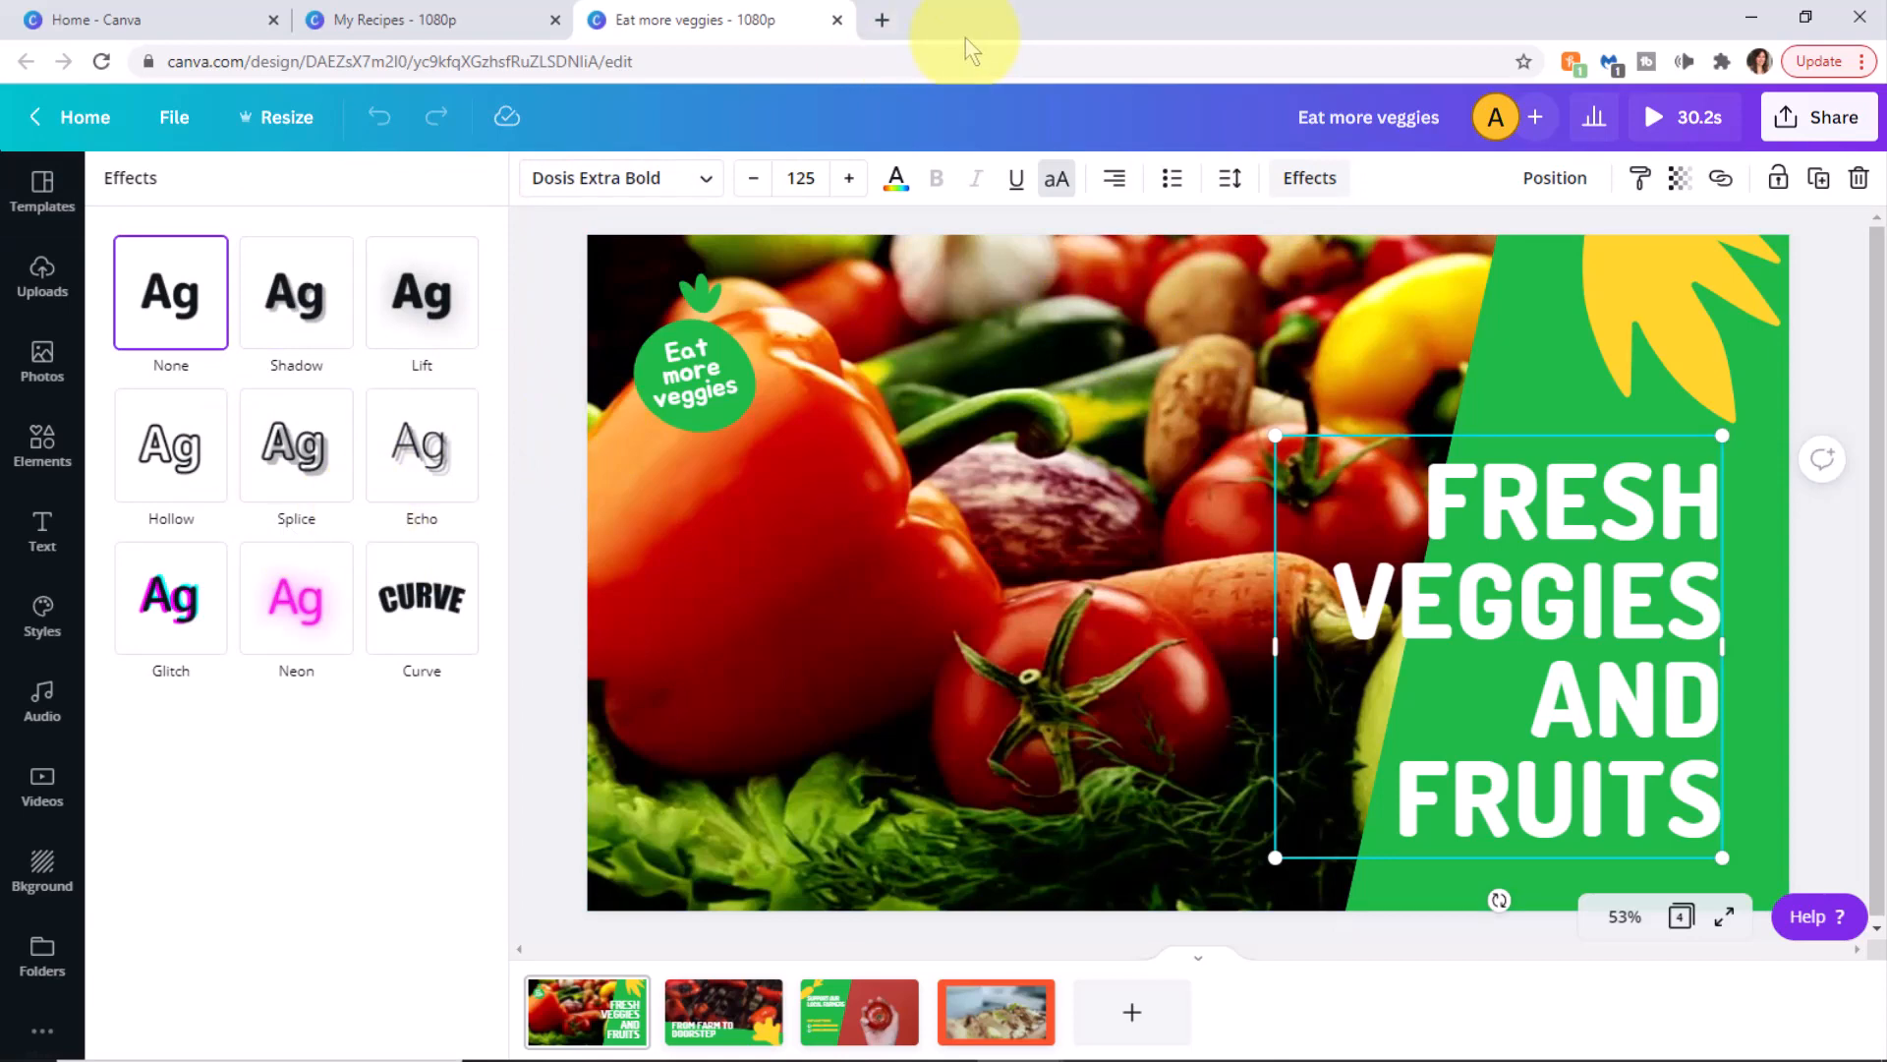
Preview the Pan, Rise, Flow, Zoom and Tumble page animations on the first page and reapply Breathe
{"action": "left_click", "coordinate": [1361, 304]}
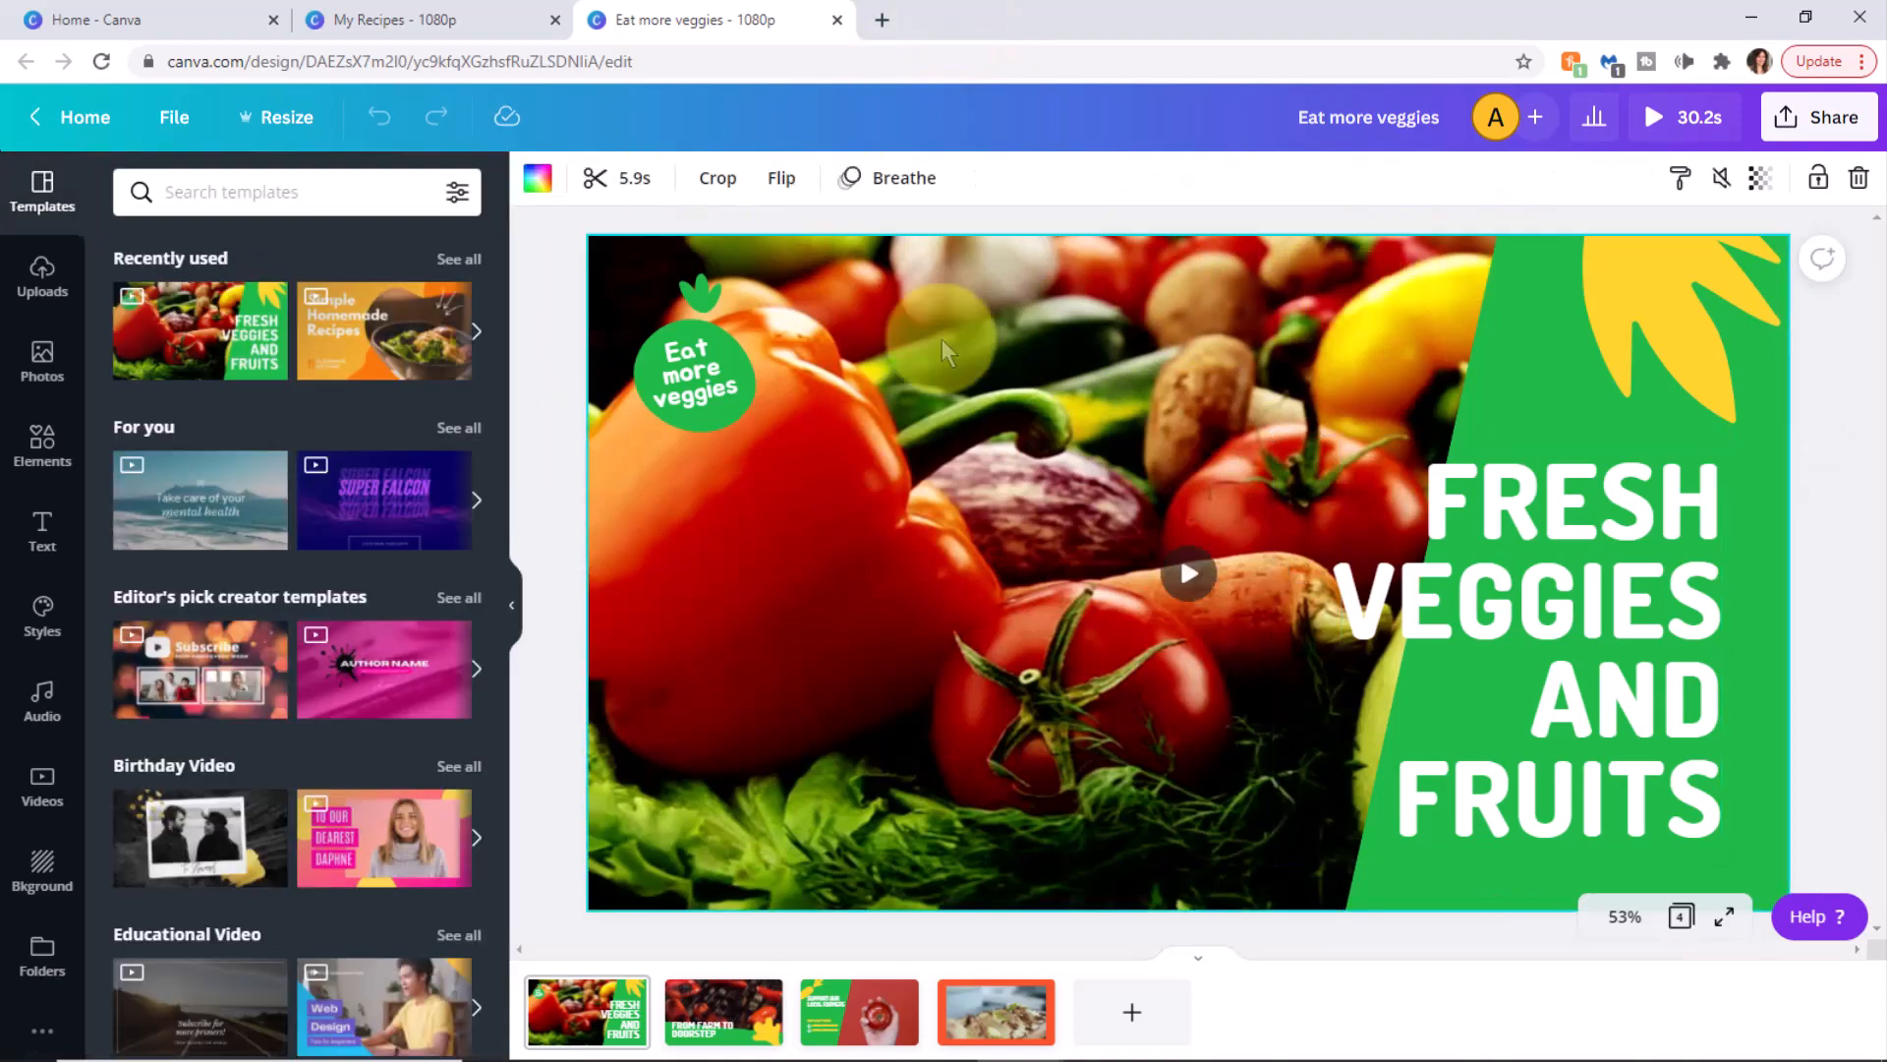
{"action": "left_click", "coordinate": [892, 187]}
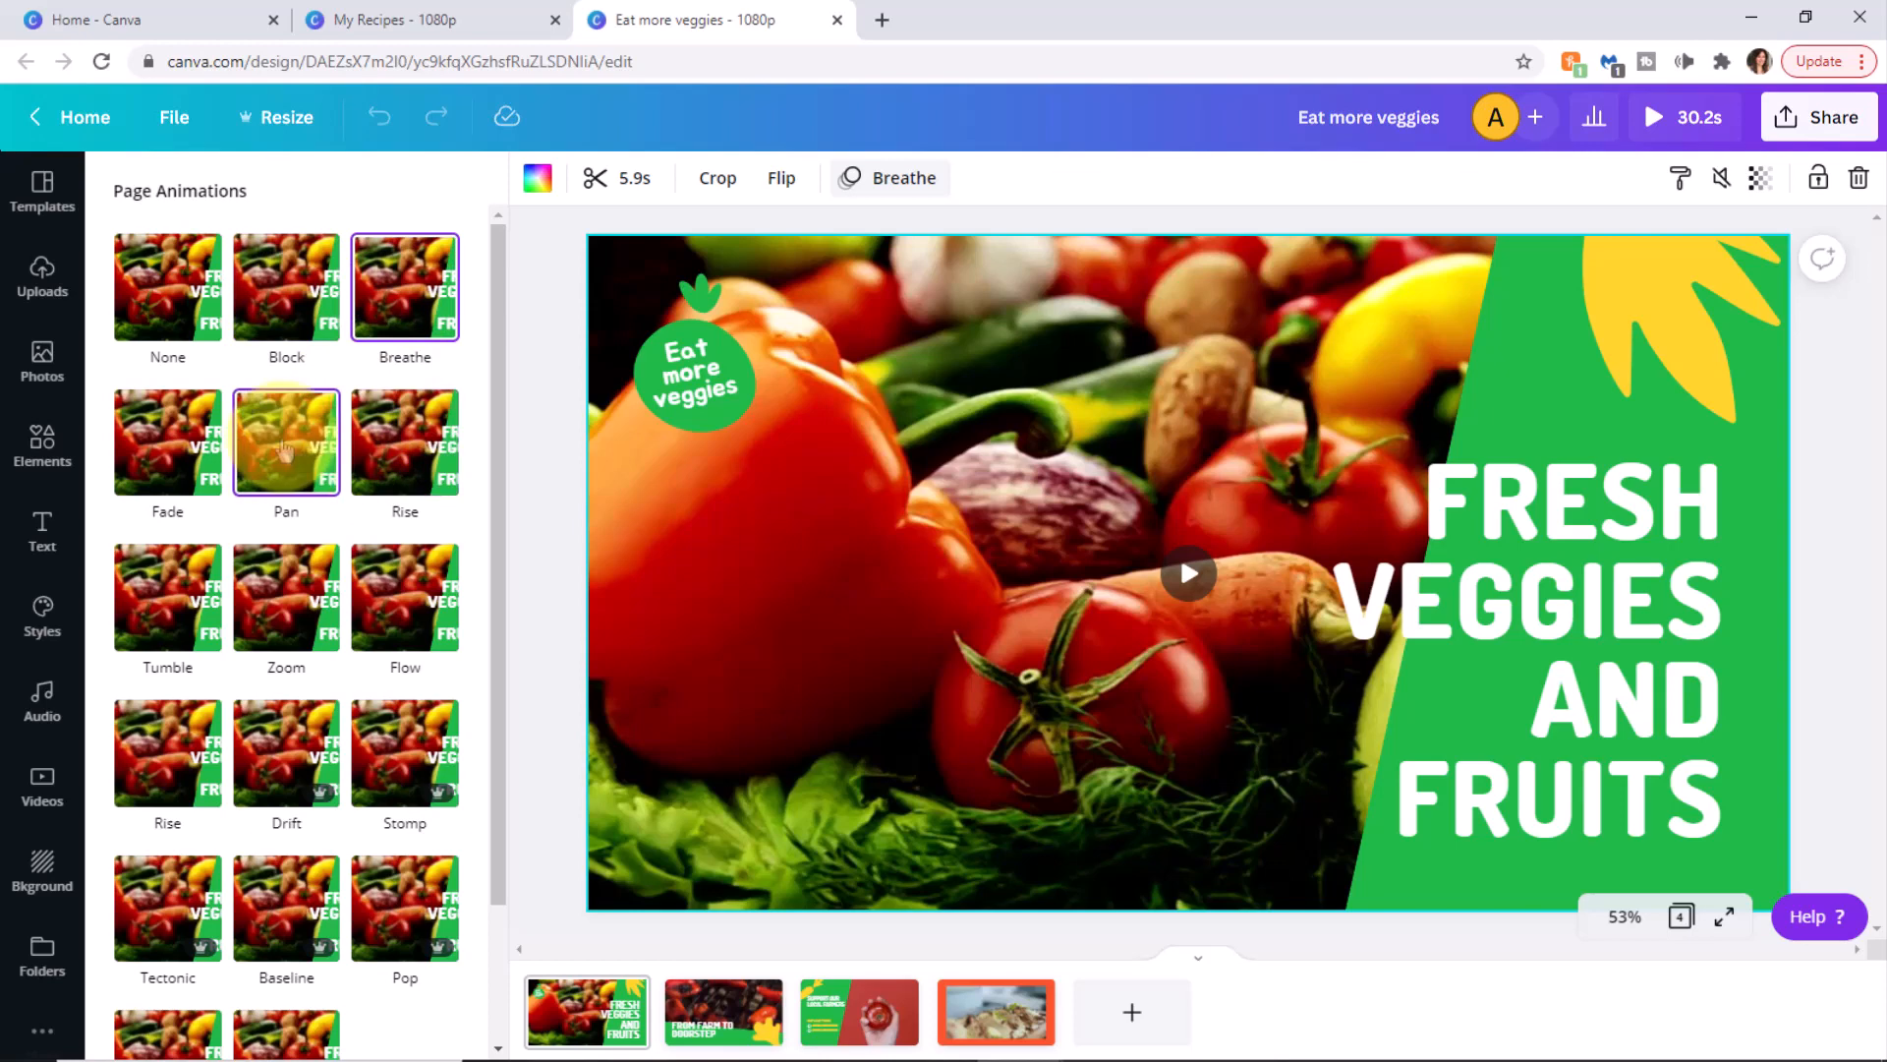
{"action": "left_click", "coordinate": [285, 450]}
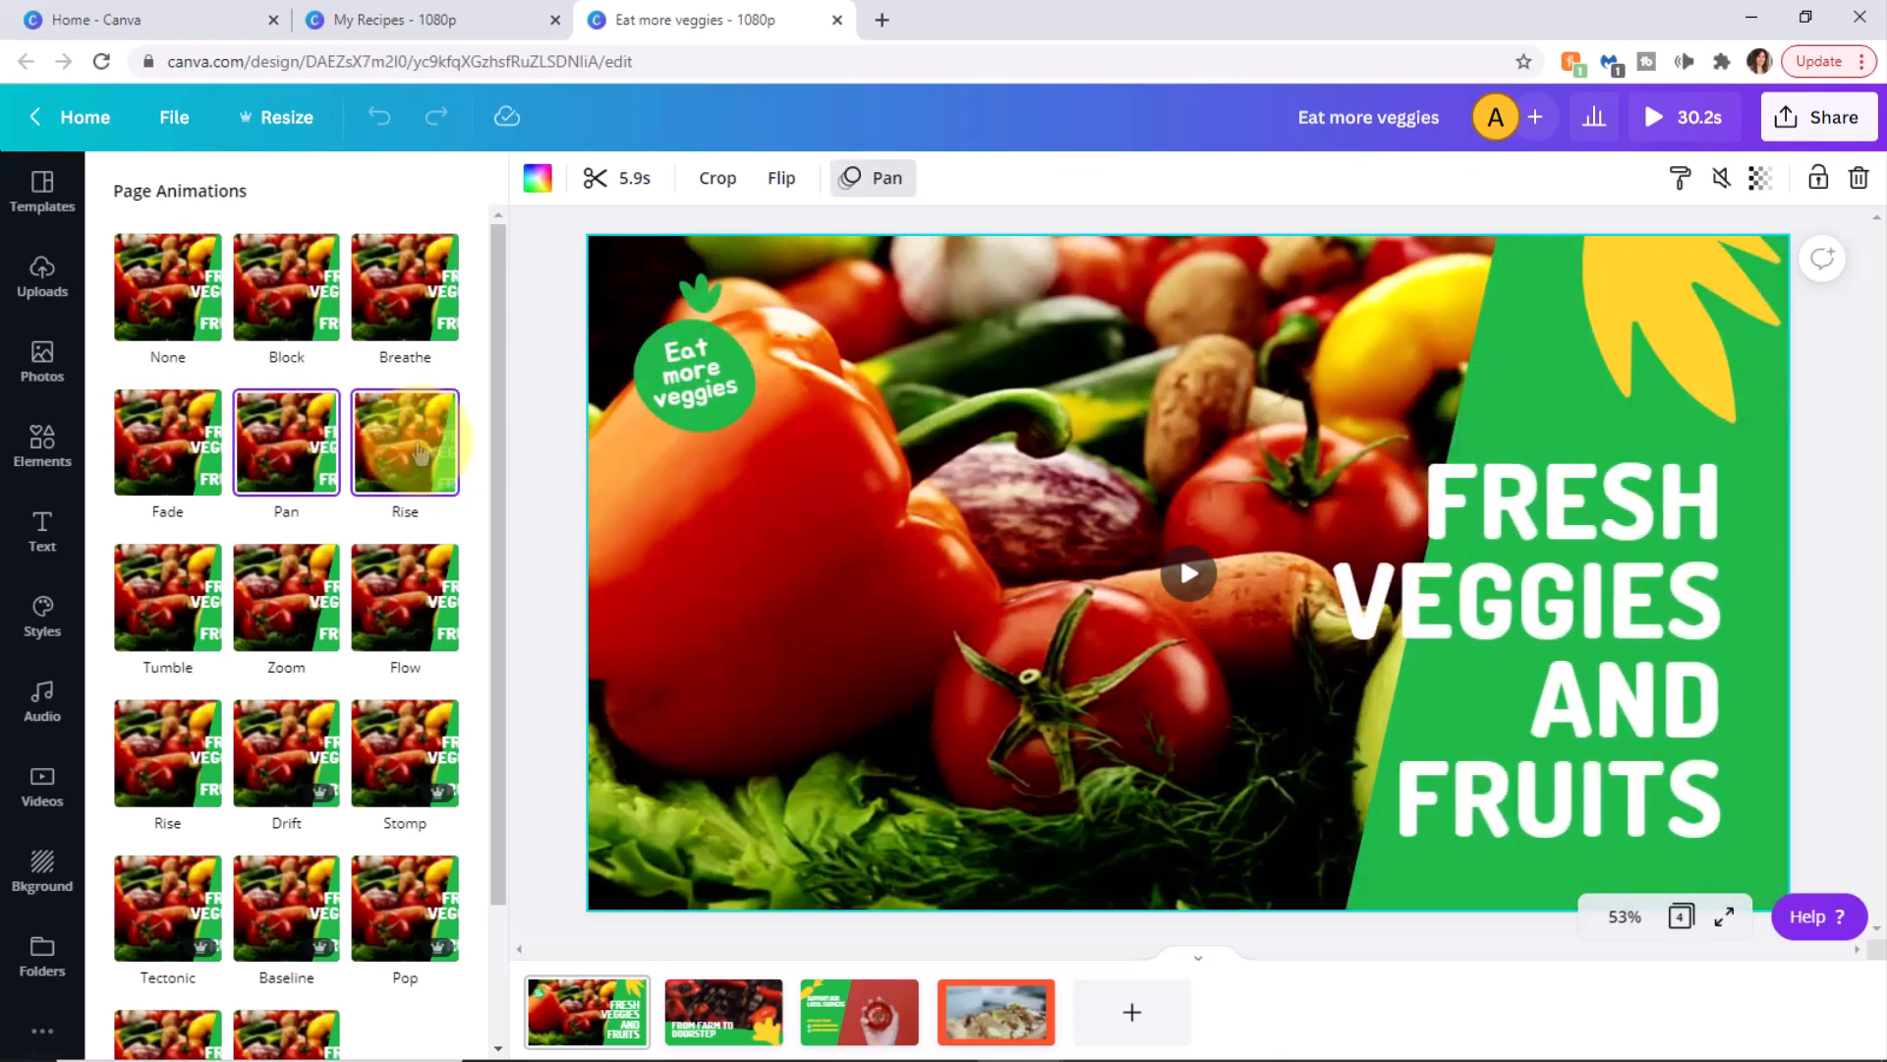
{"action": "left_click", "coordinate": [420, 452]}
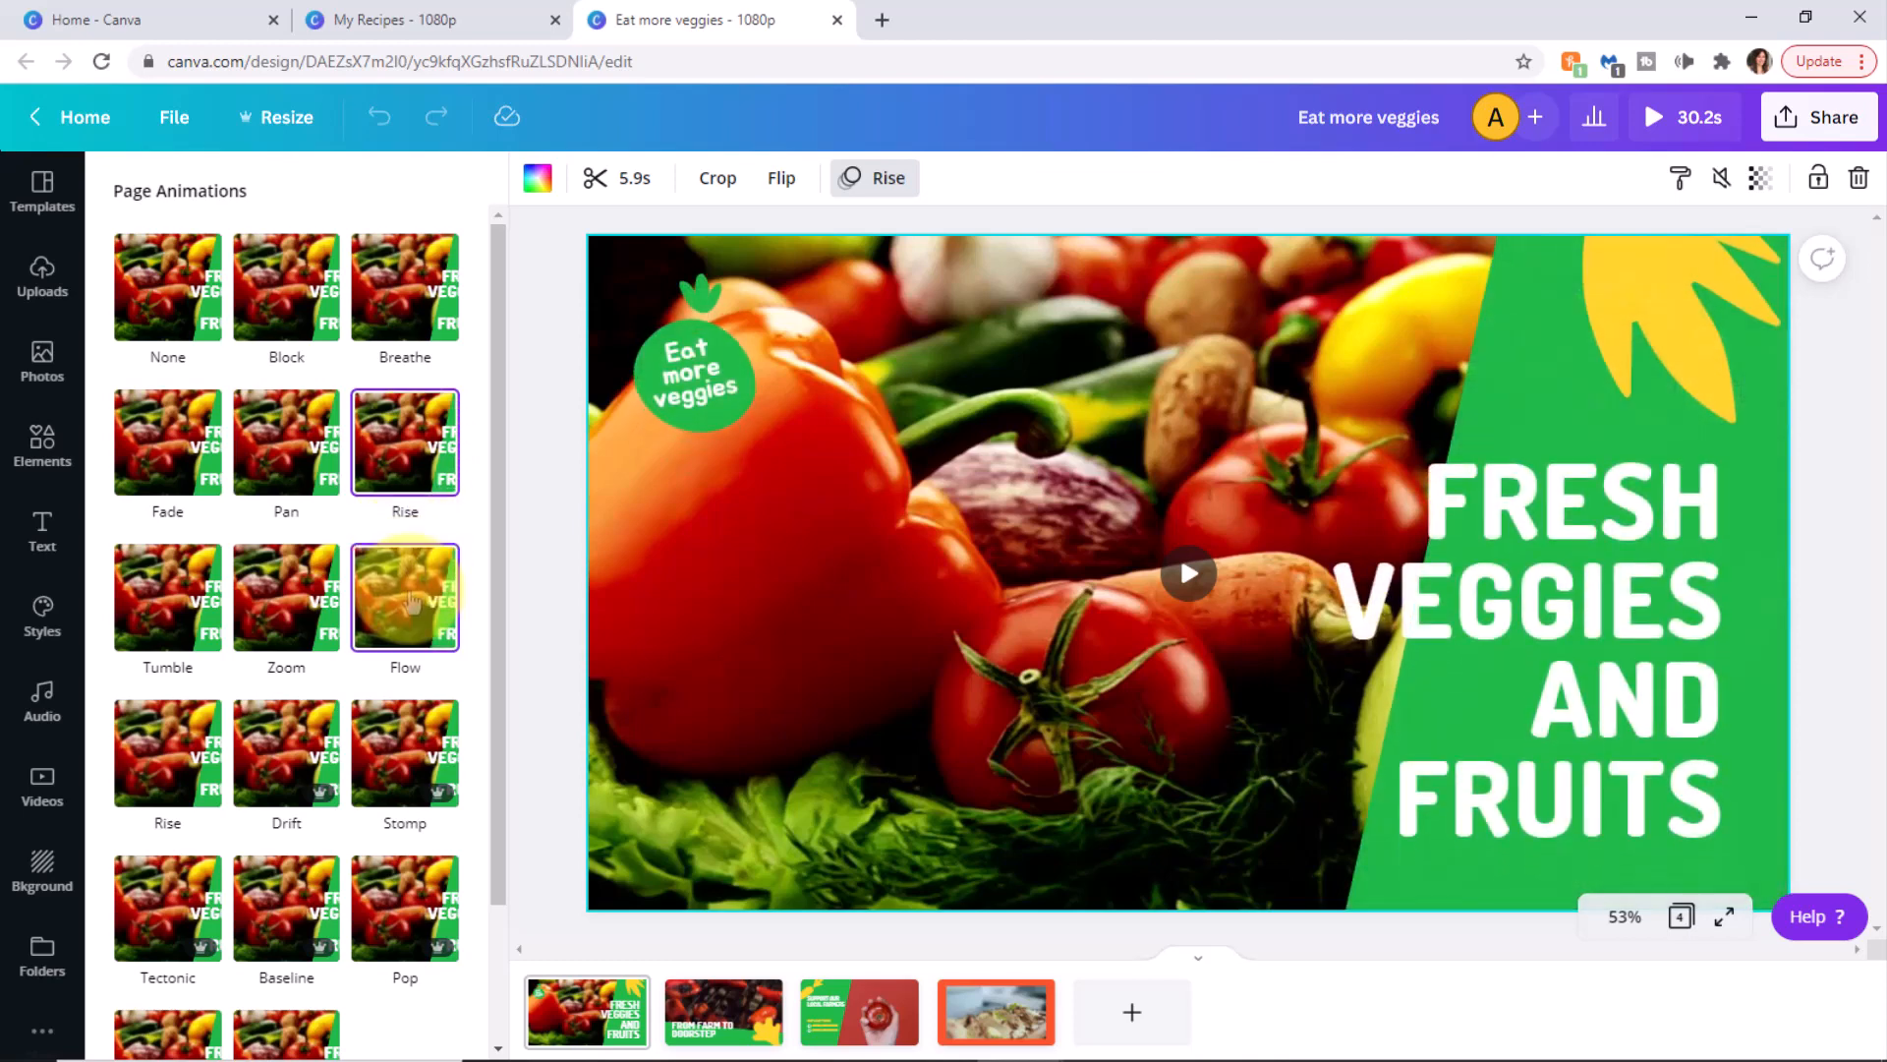
{"action": "left_click", "coordinate": [411, 602]}
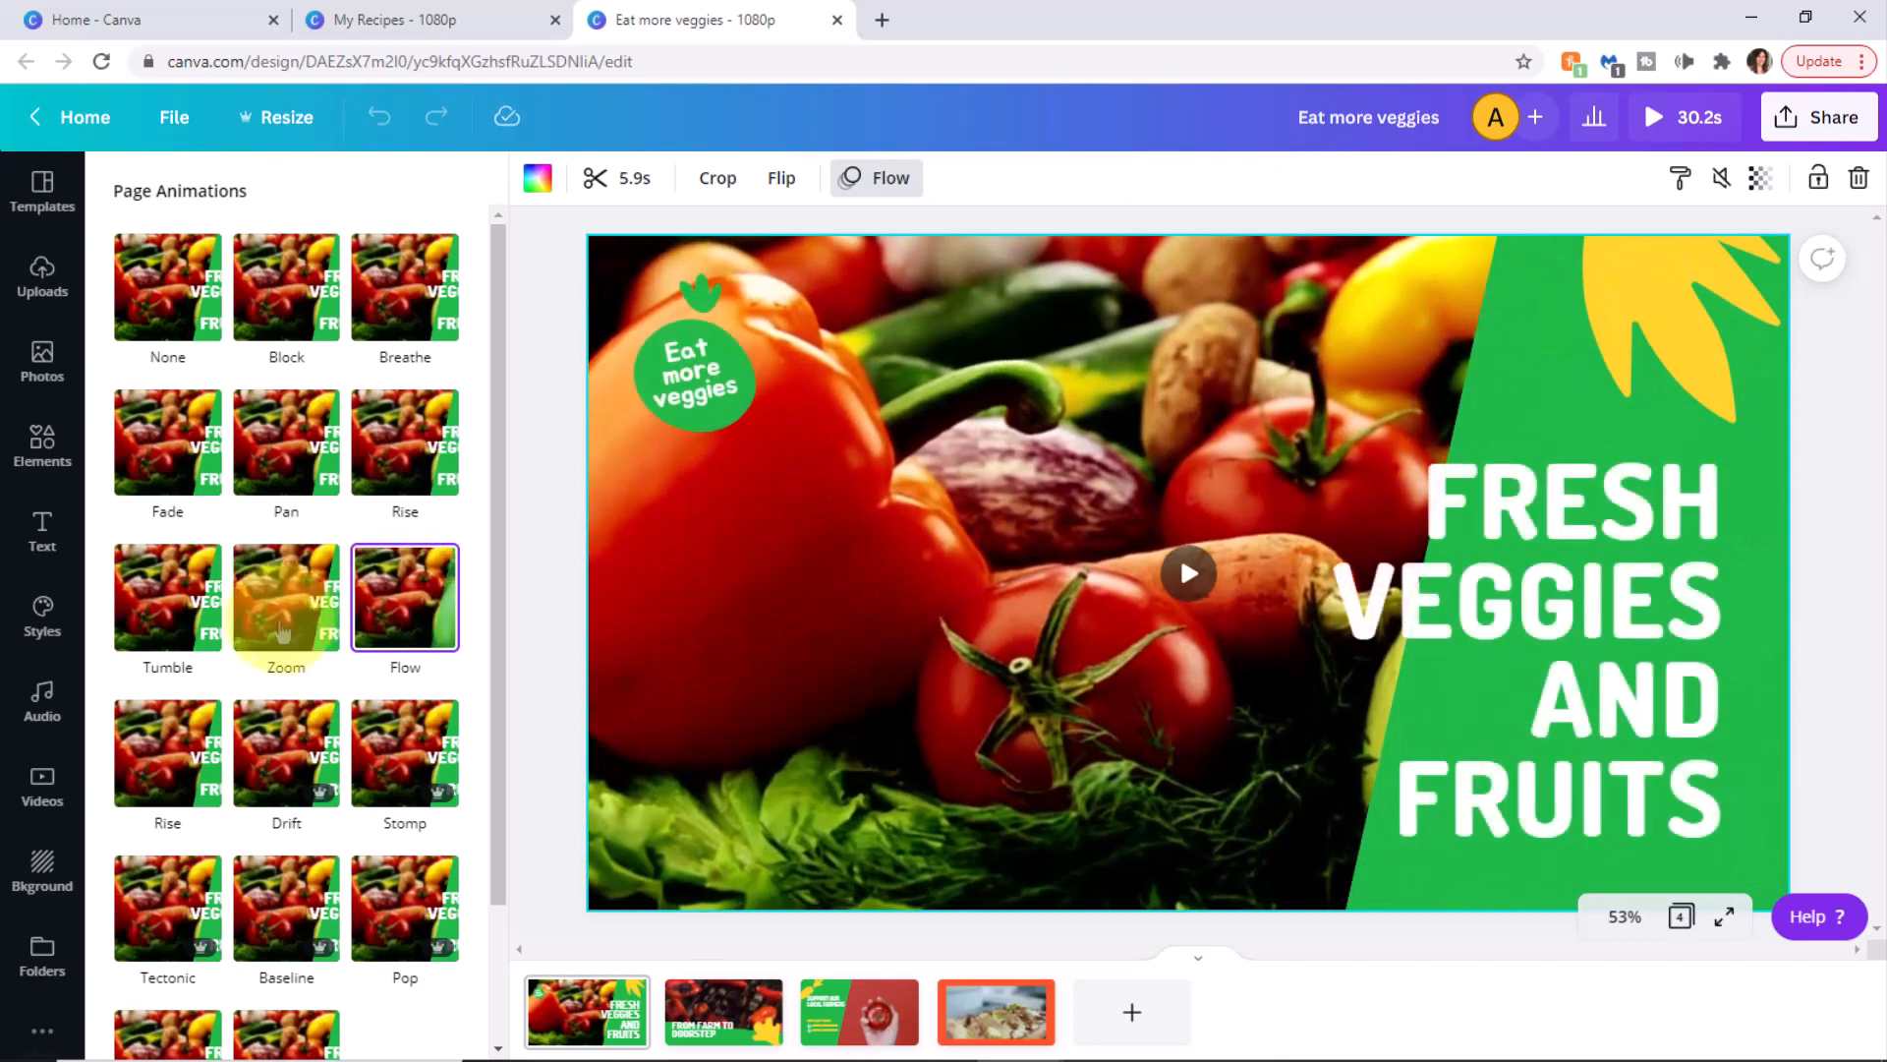
{"action": "left_click", "coordinate": [288, 605]}
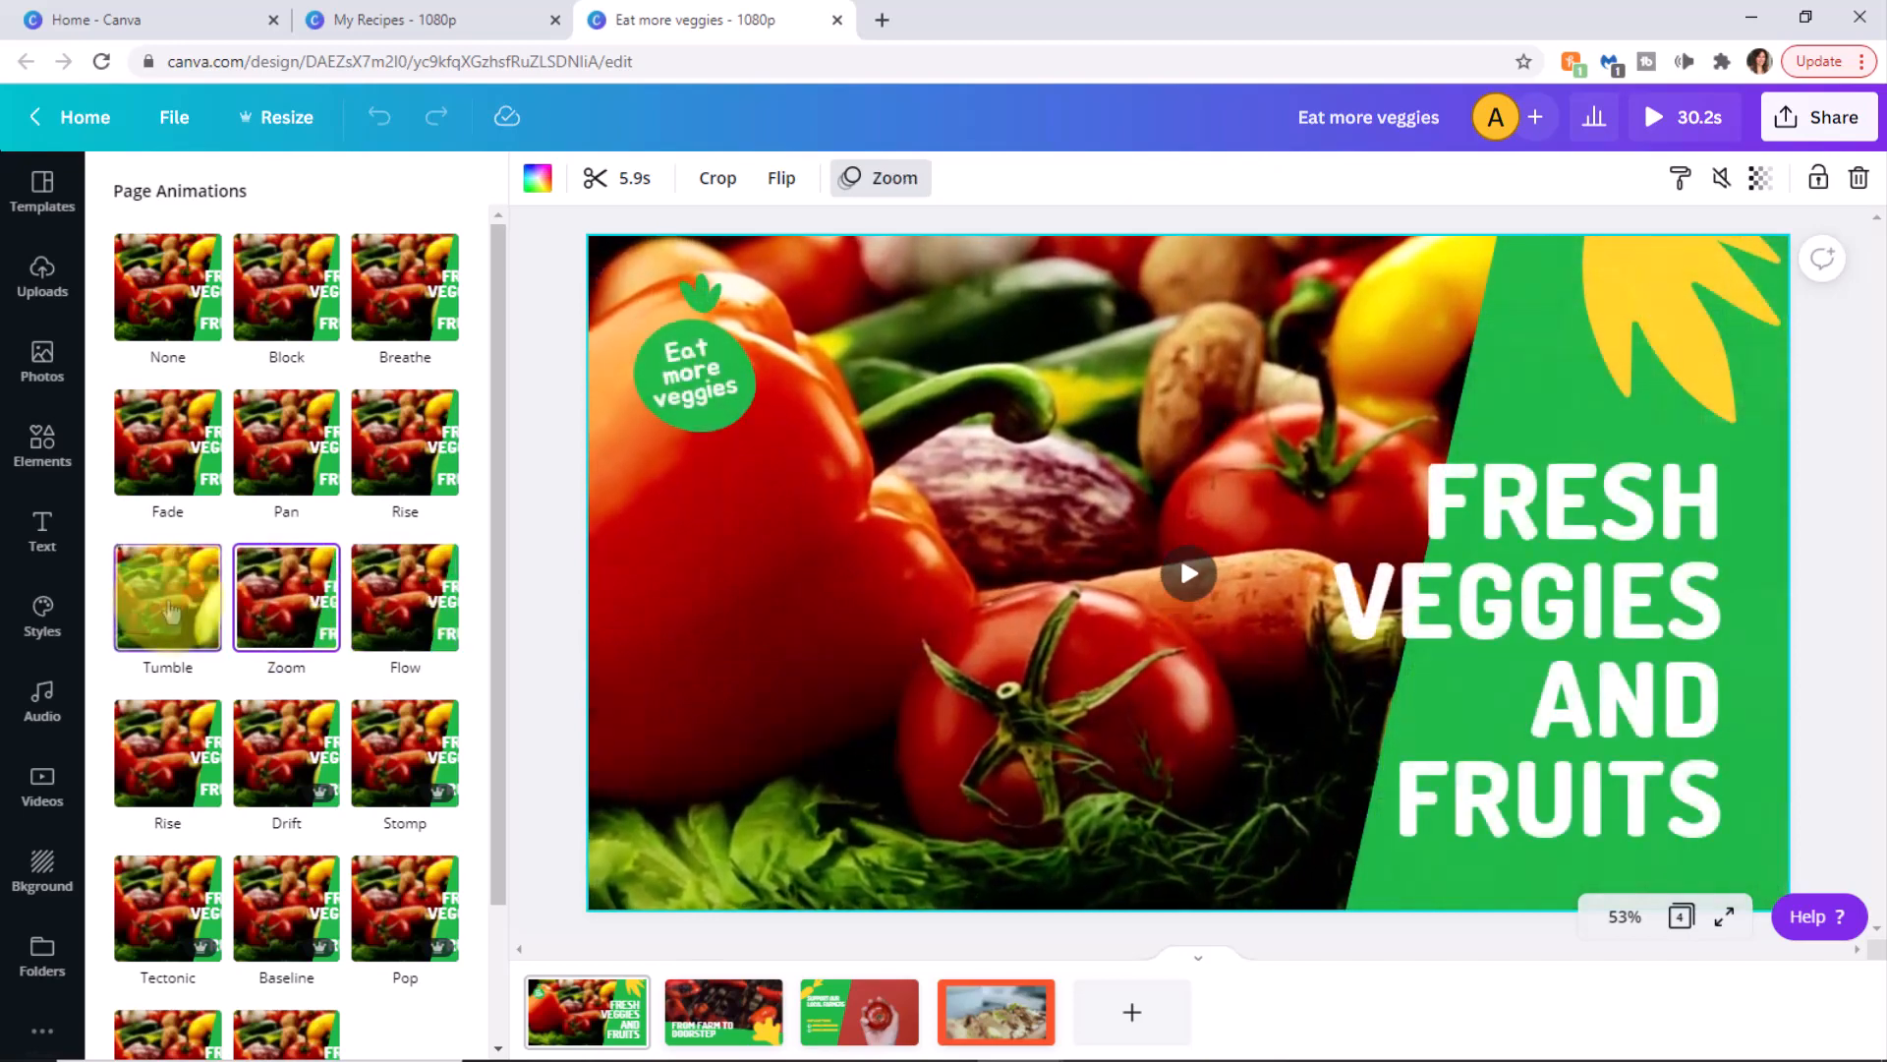
{"action": "left_click", "coordinate": [169, 609]}
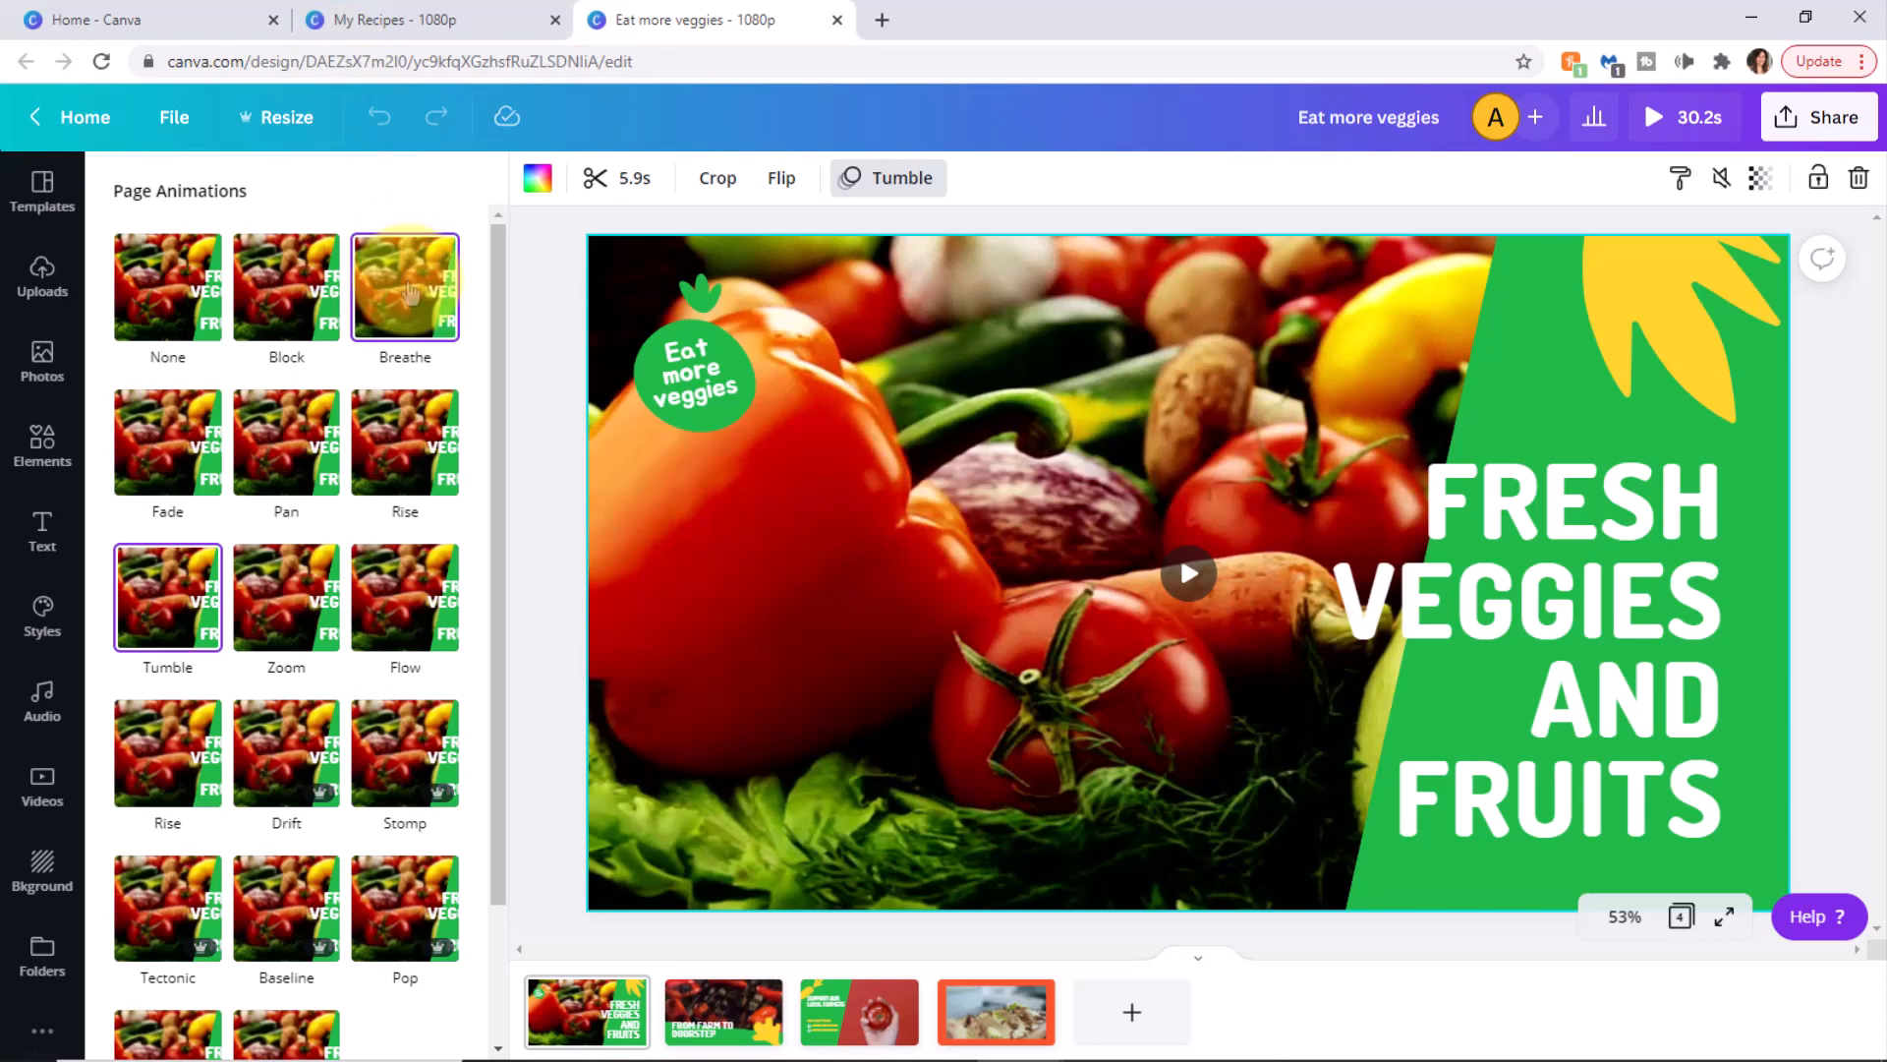
{"action": "left_click", "coordinate": [410, 292]}
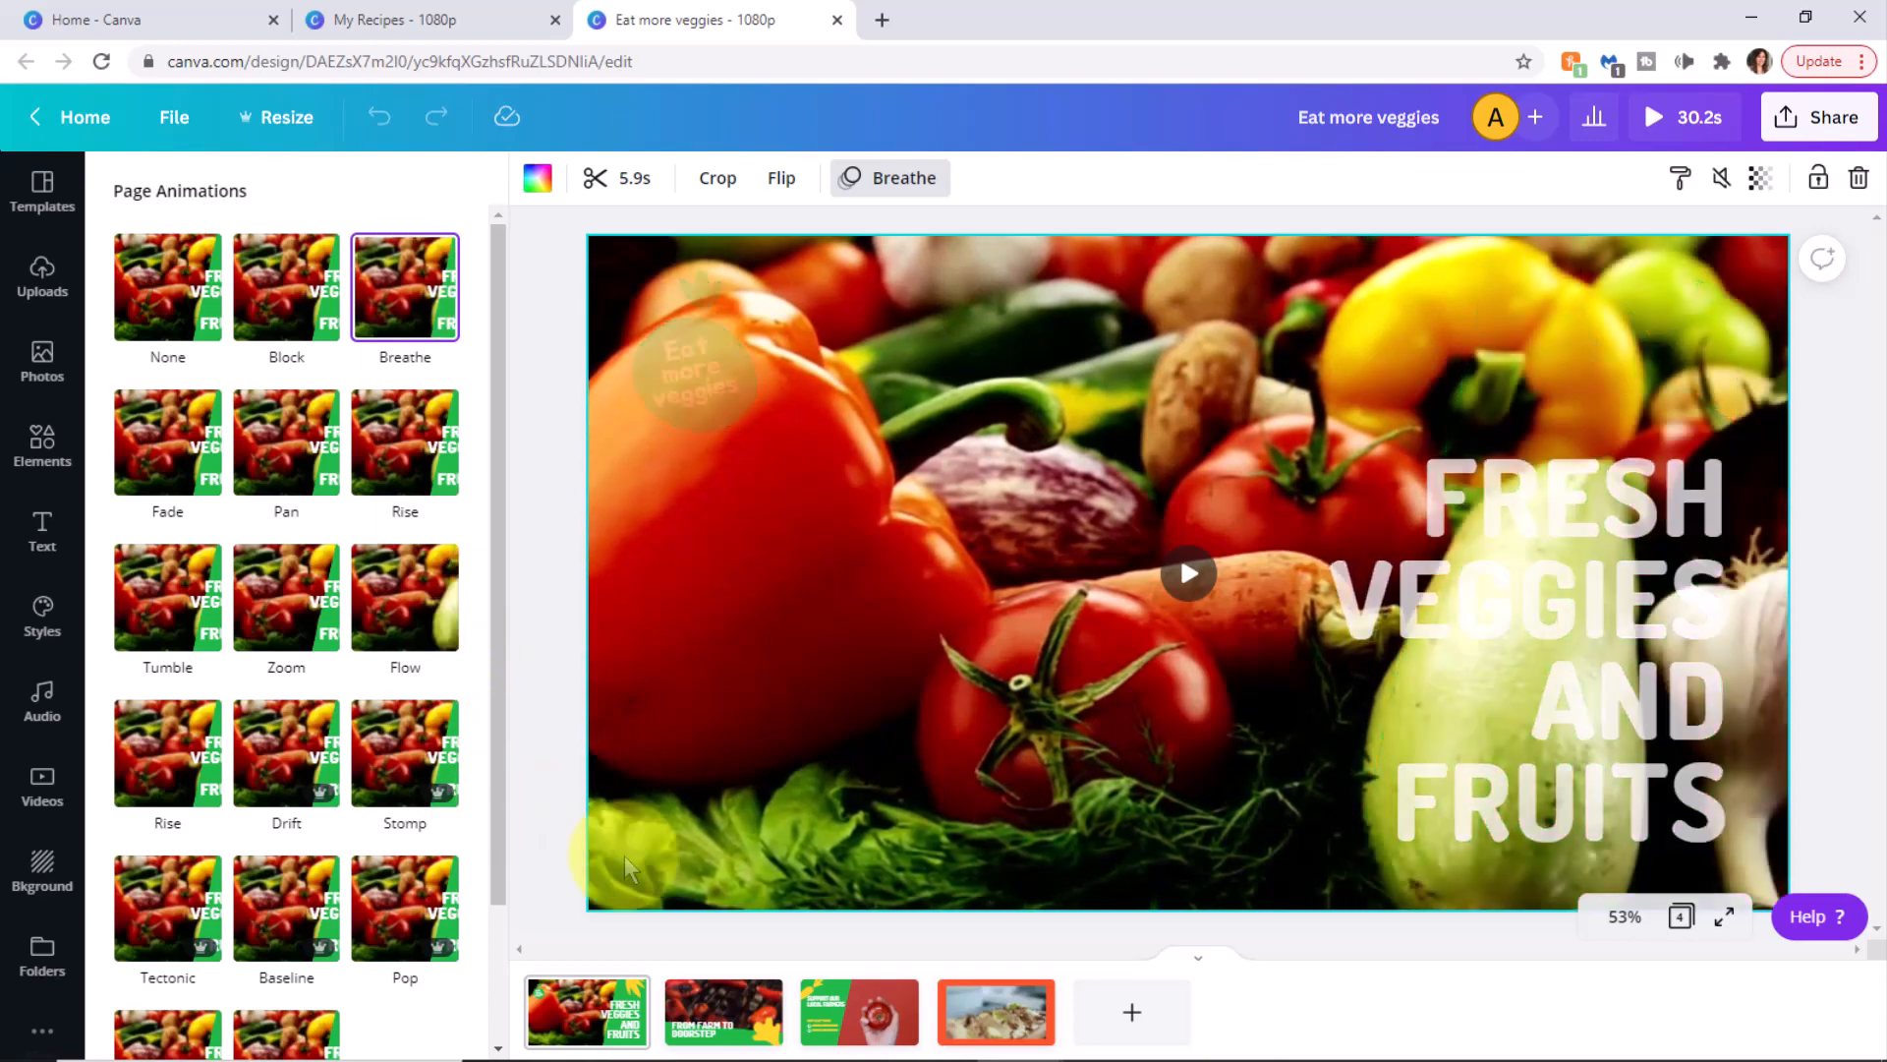
Play and pause the grilled peppers clip on the "From Farm to Doorstep" page
{"action": "left_click", "coordinate": [752, 1013]}
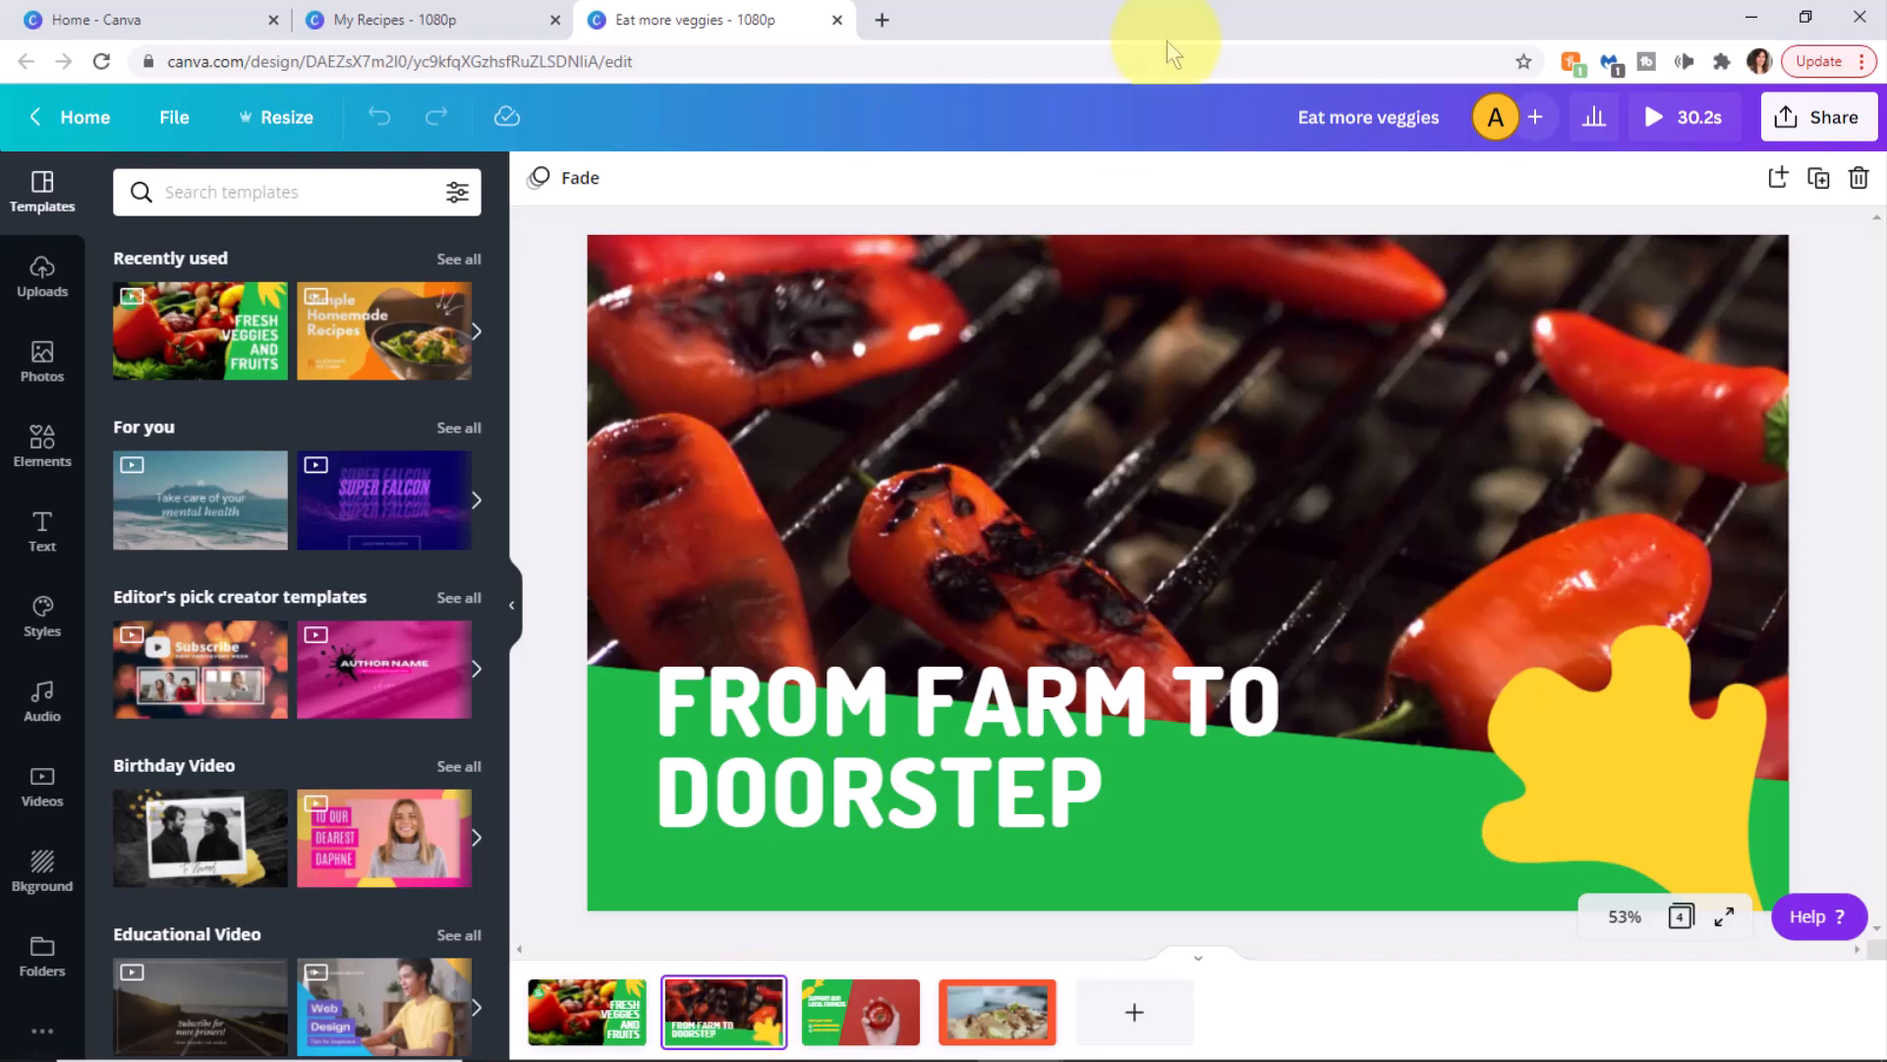
{"action": "left_click", "coordinate": [1186, 503]}
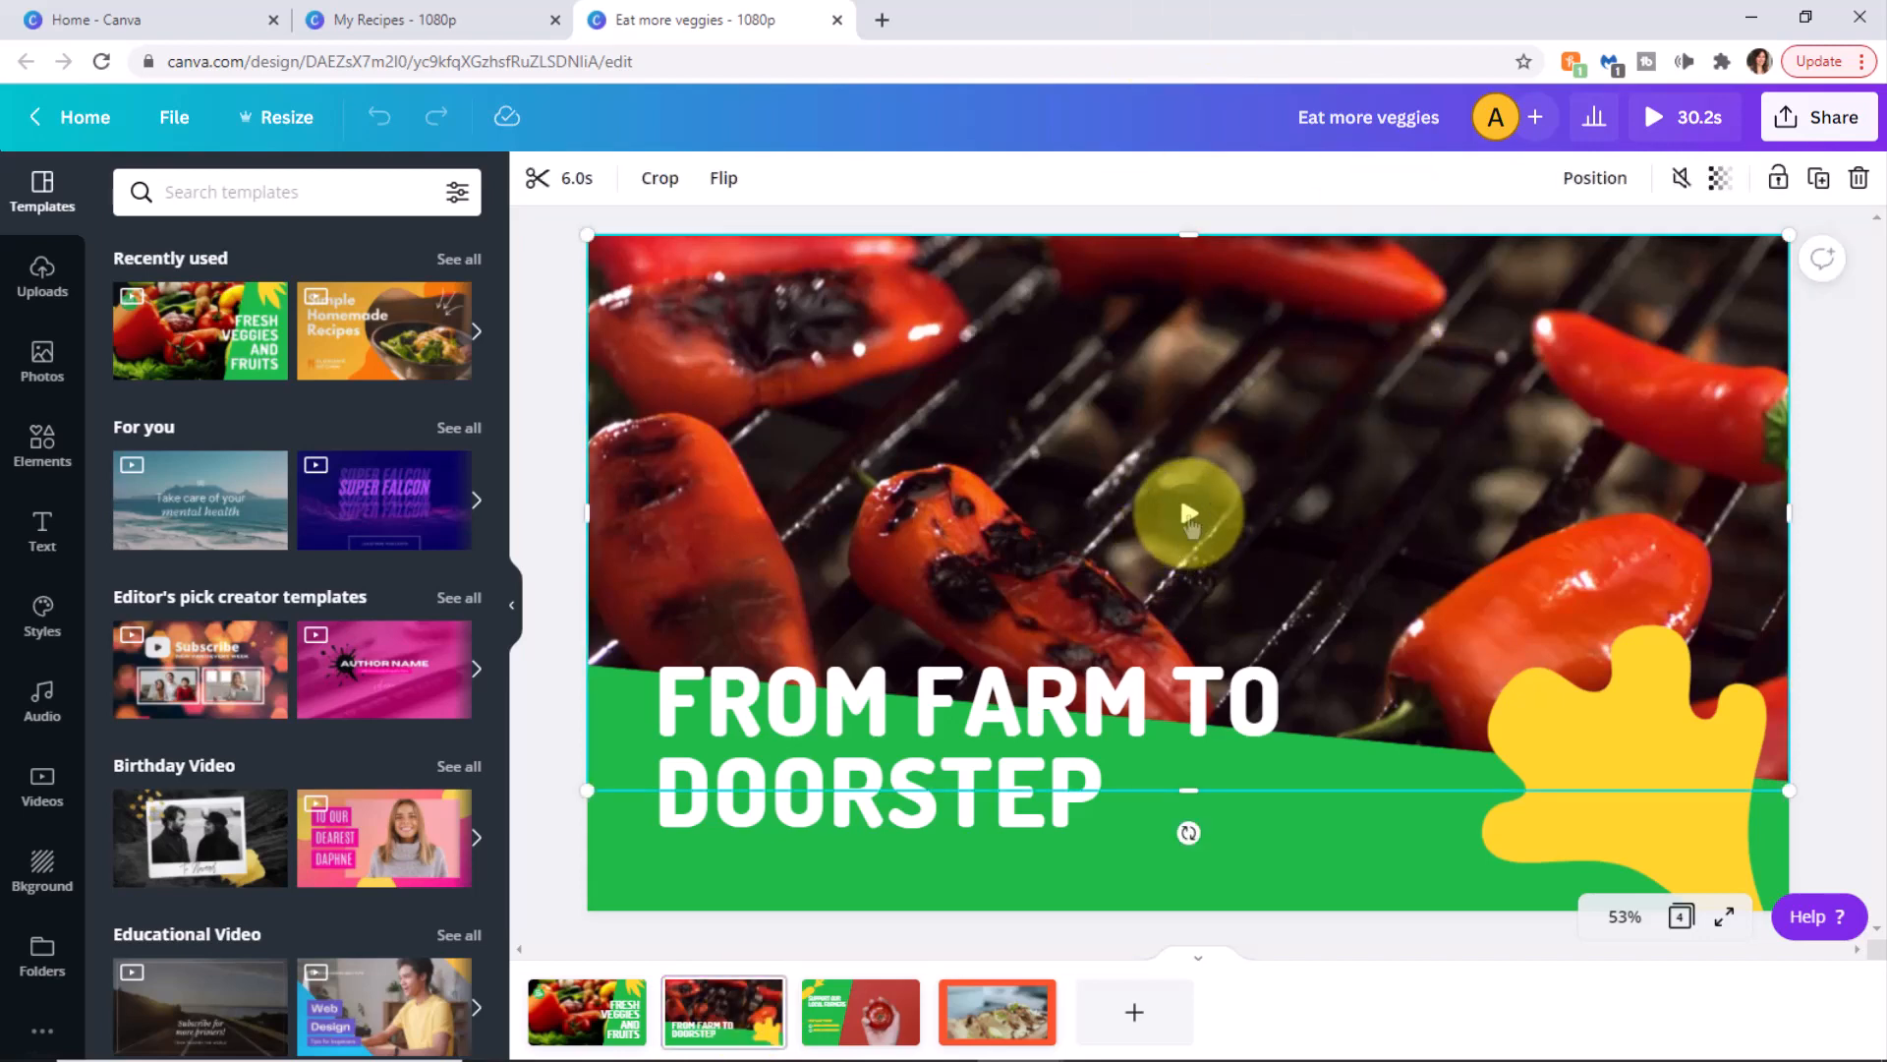
{"action": "left_click", "coordinate": [1189, 521]}
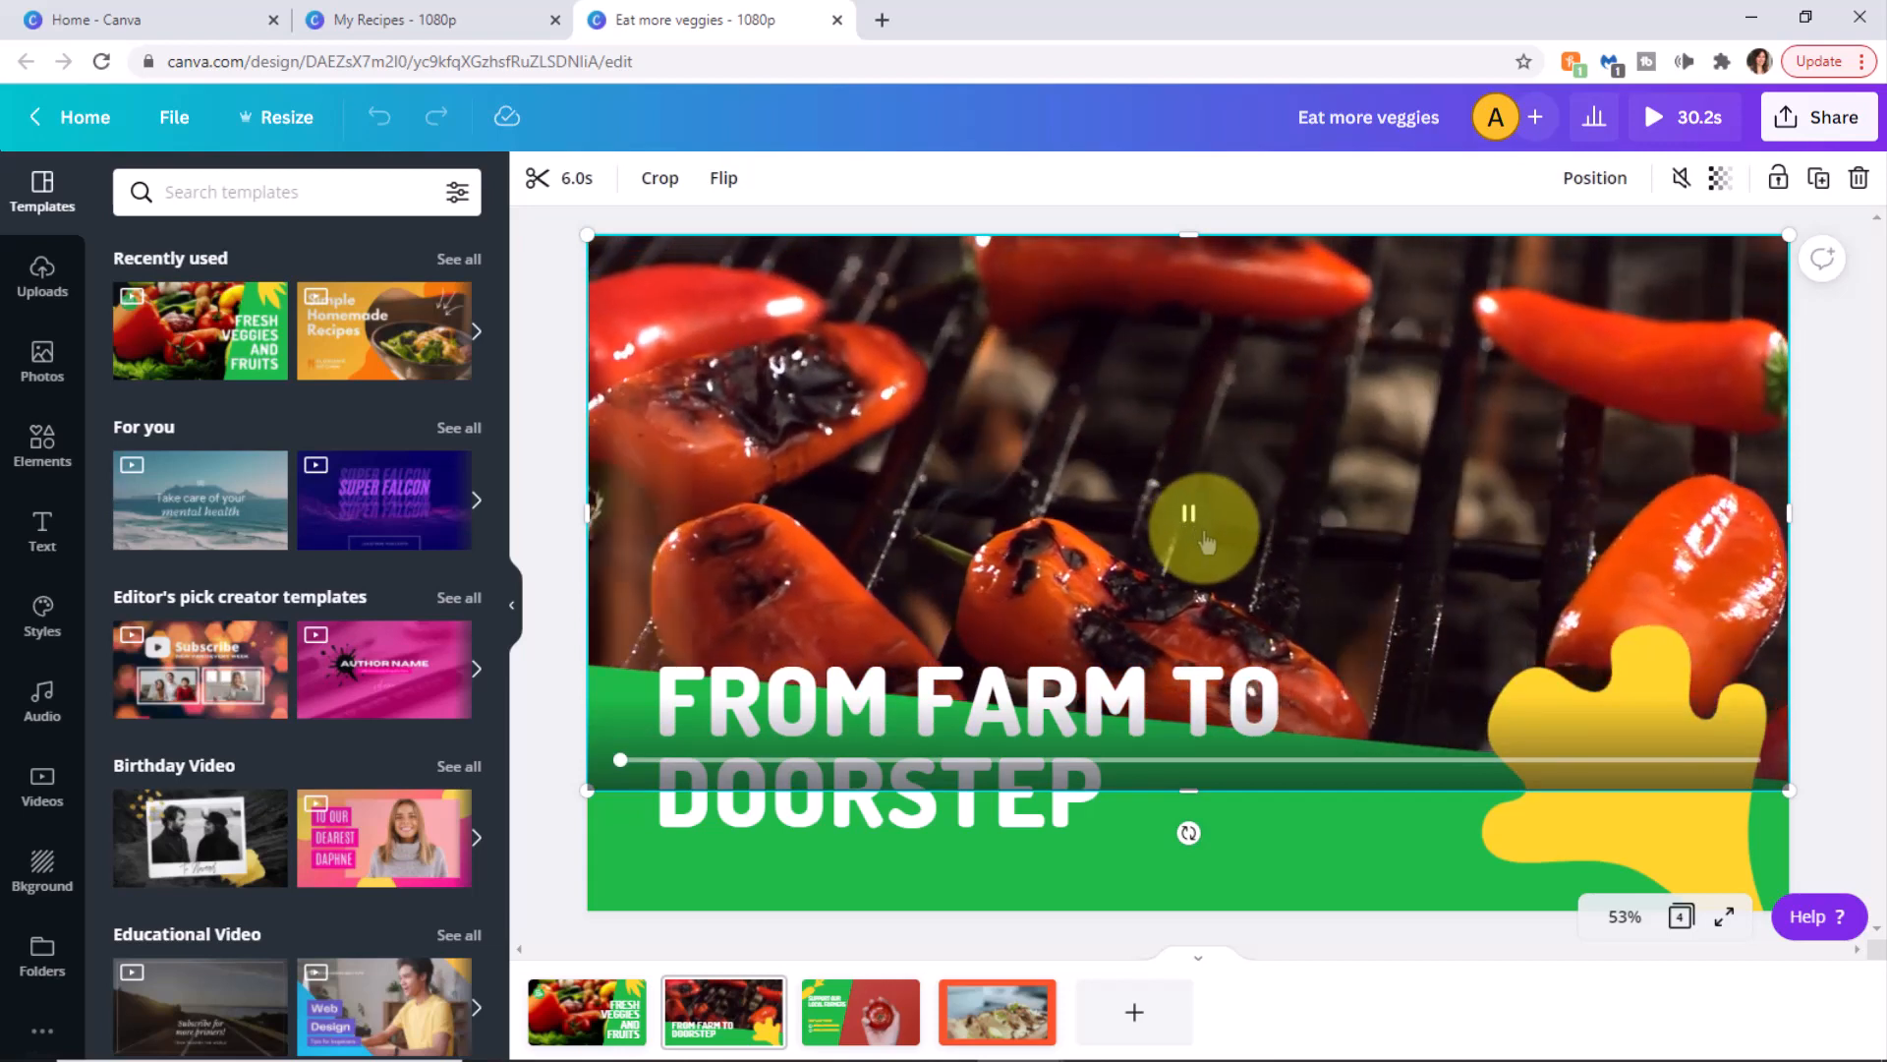
{"action": "left_click", "coordinate": [1204, 536]}
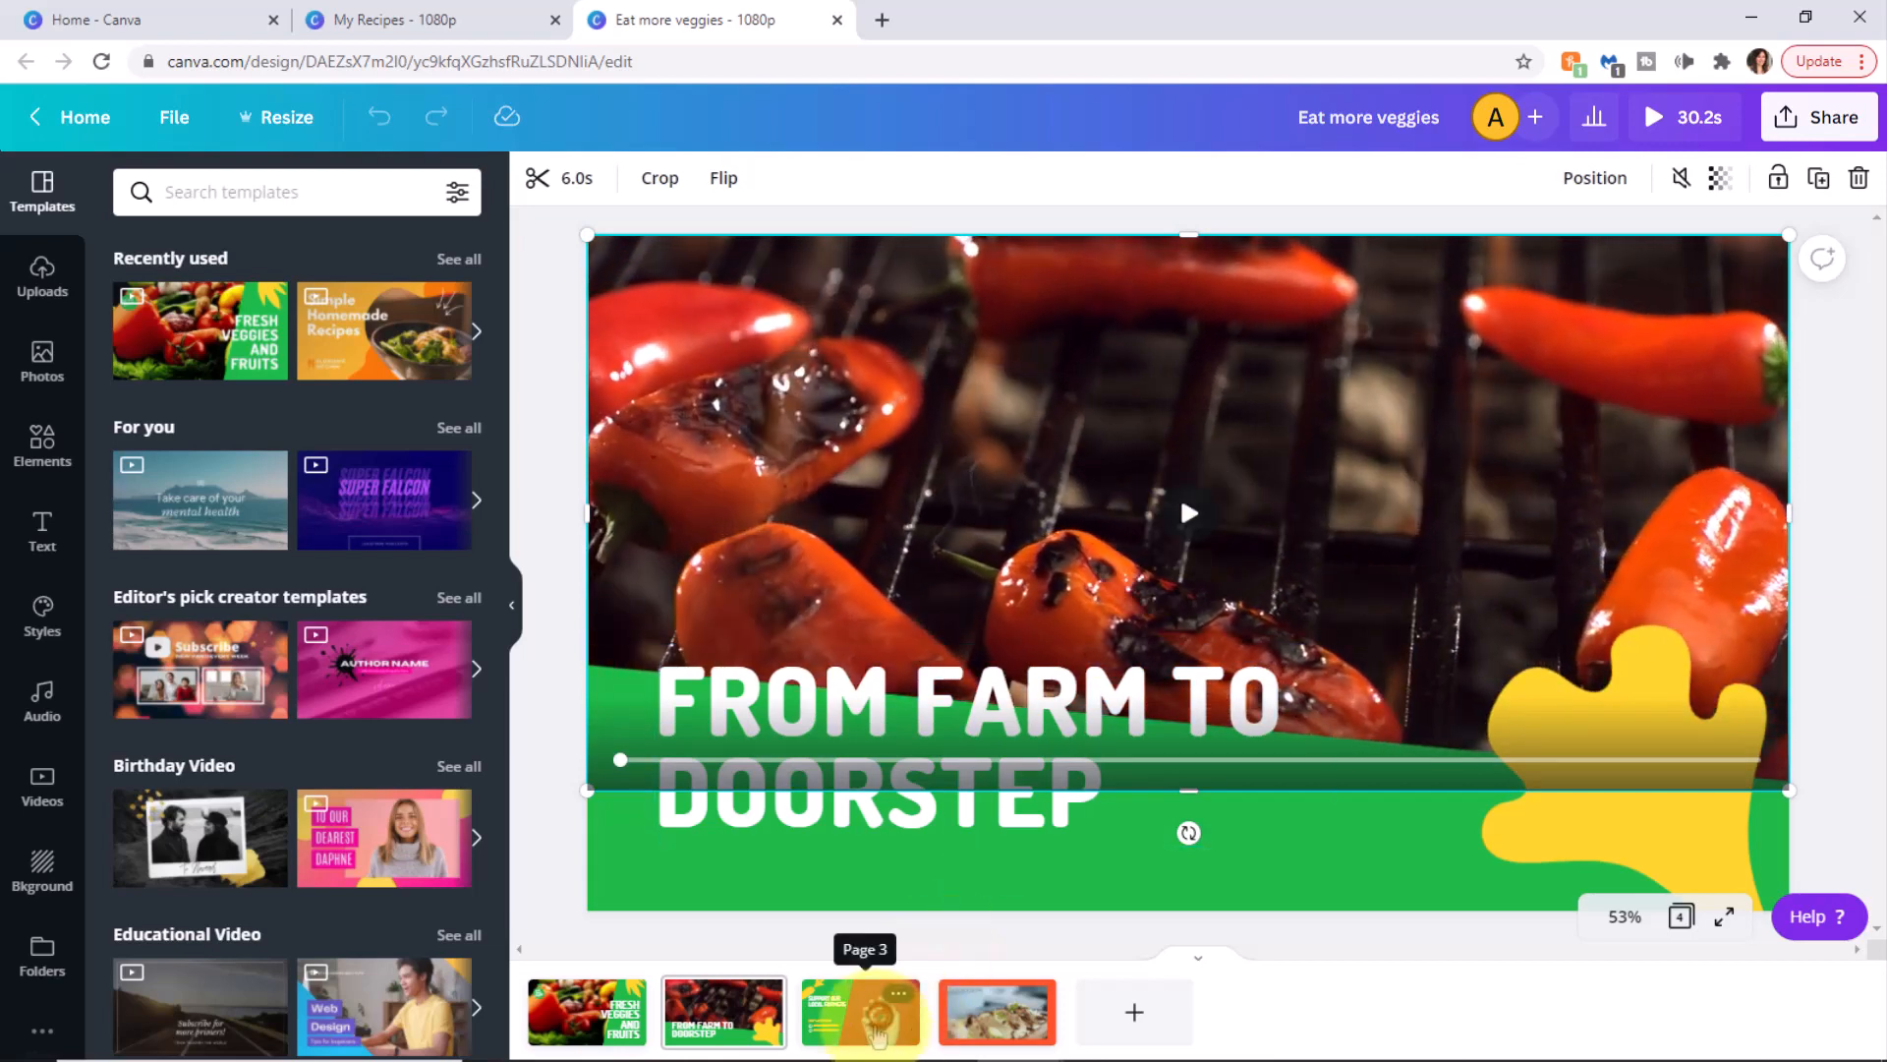
Play the tomato clip on the "Support Our Local Farmers" page and check that its heading is editable
{"action": "left_click", "coordinate": [875, 1027]}
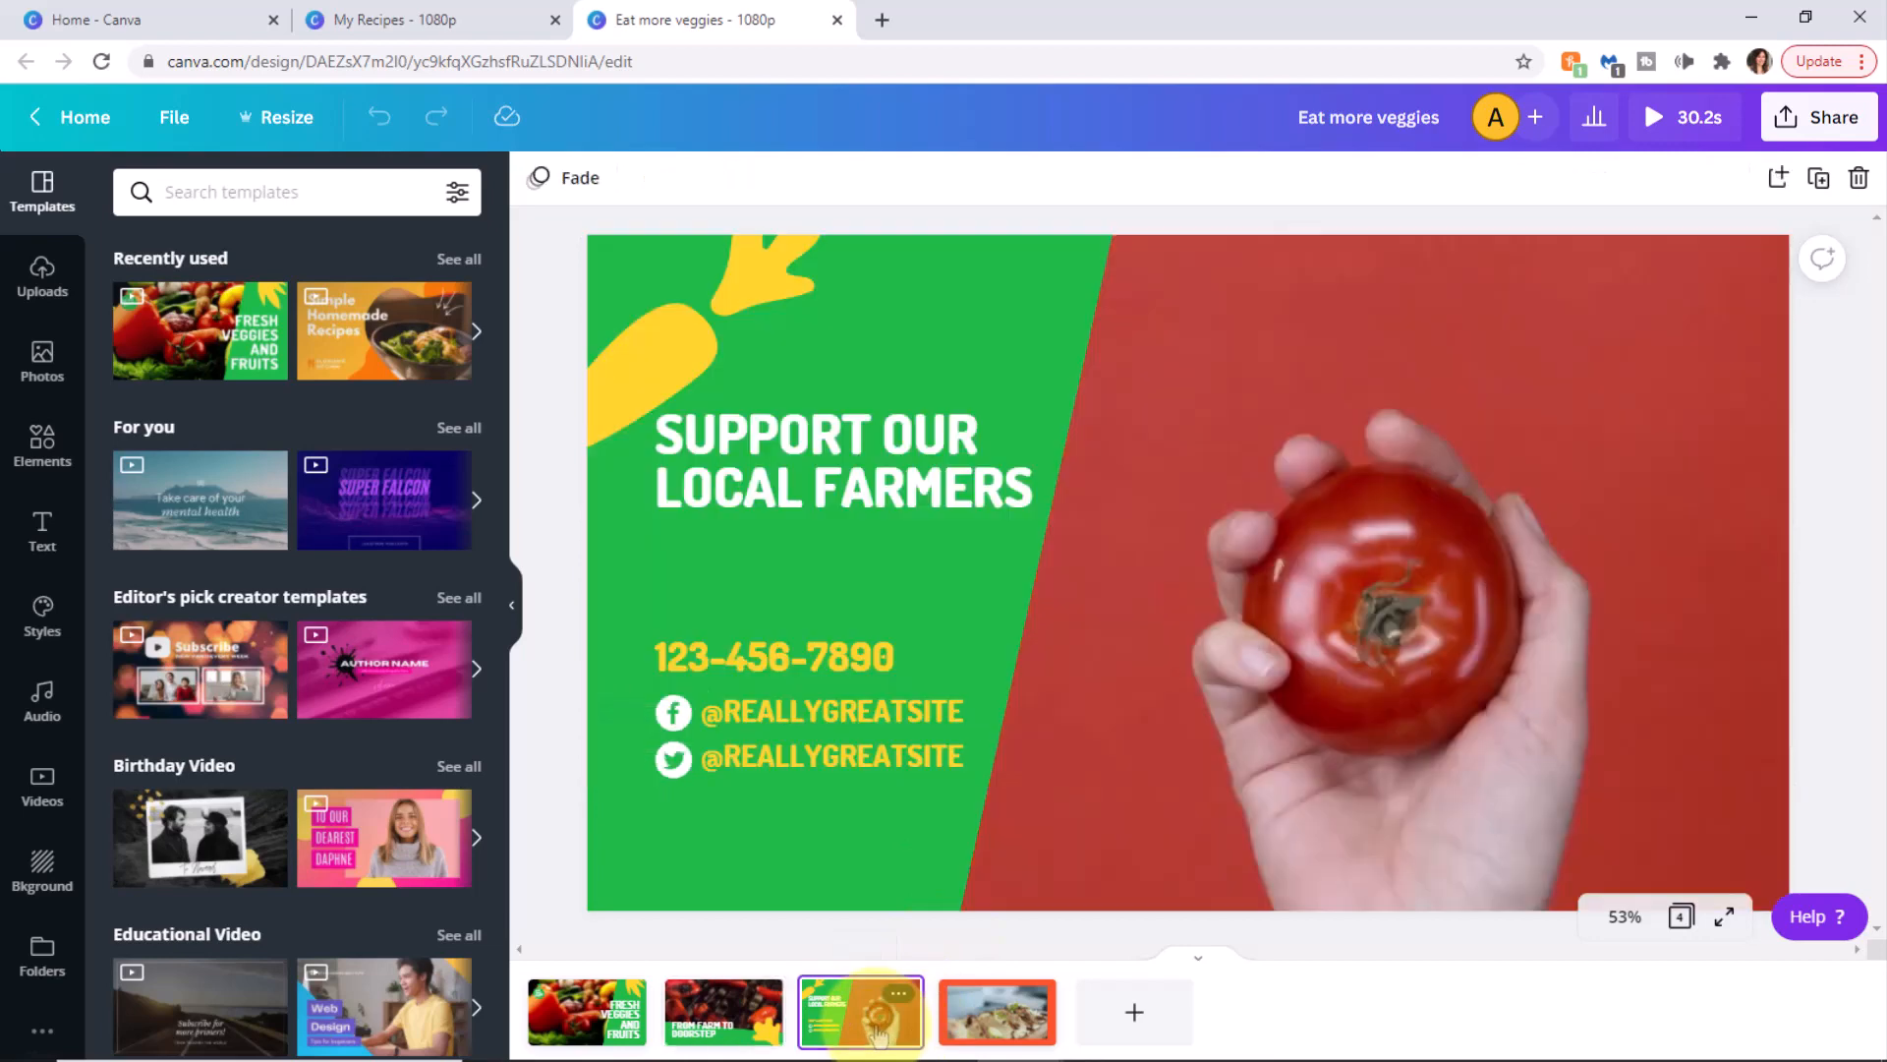
{"action": "left_click", "coordinate": [1284, 529]}
{"action": "left_click", "coordinate": [1191, 575]}
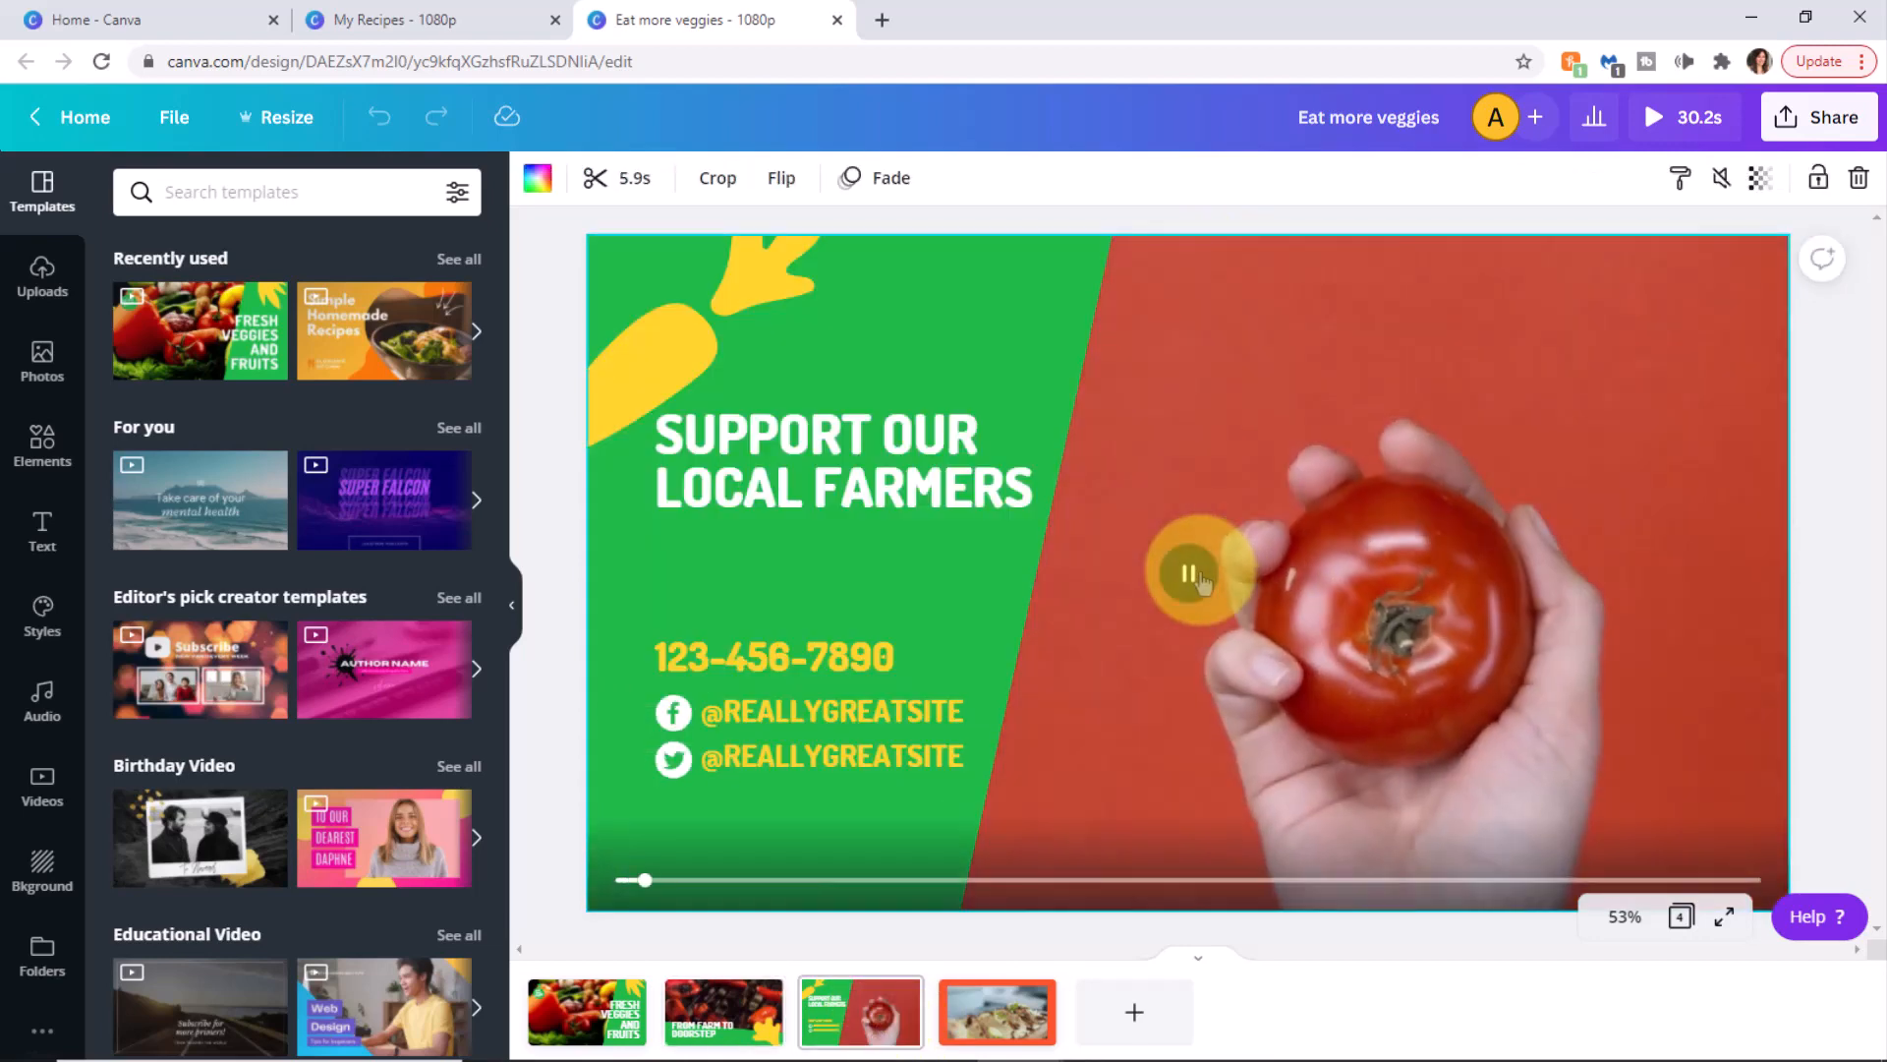
{"action": "left_click", "coordinate": [826, 464]}
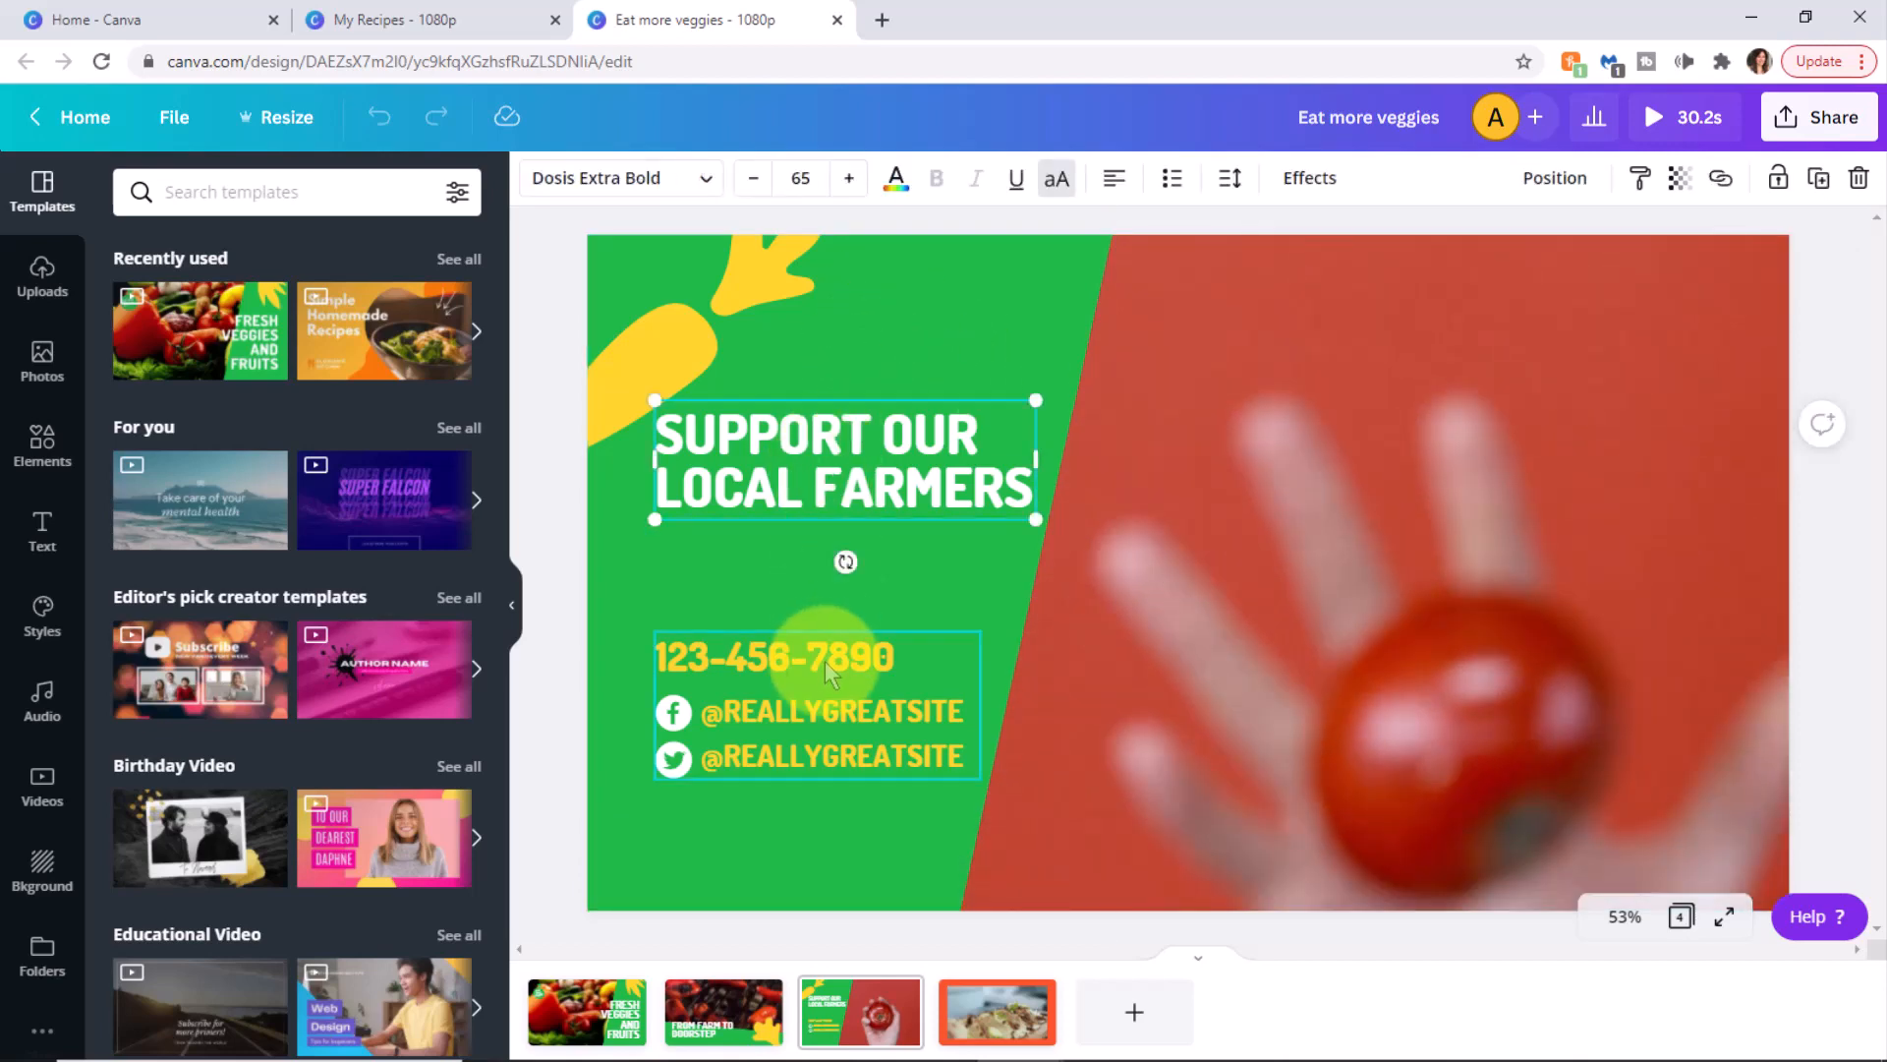
Extend the end of the third page's tomato clip so that it runs 6.1 seconds
{"action": "left_click", "coordinate": [982, 224]}
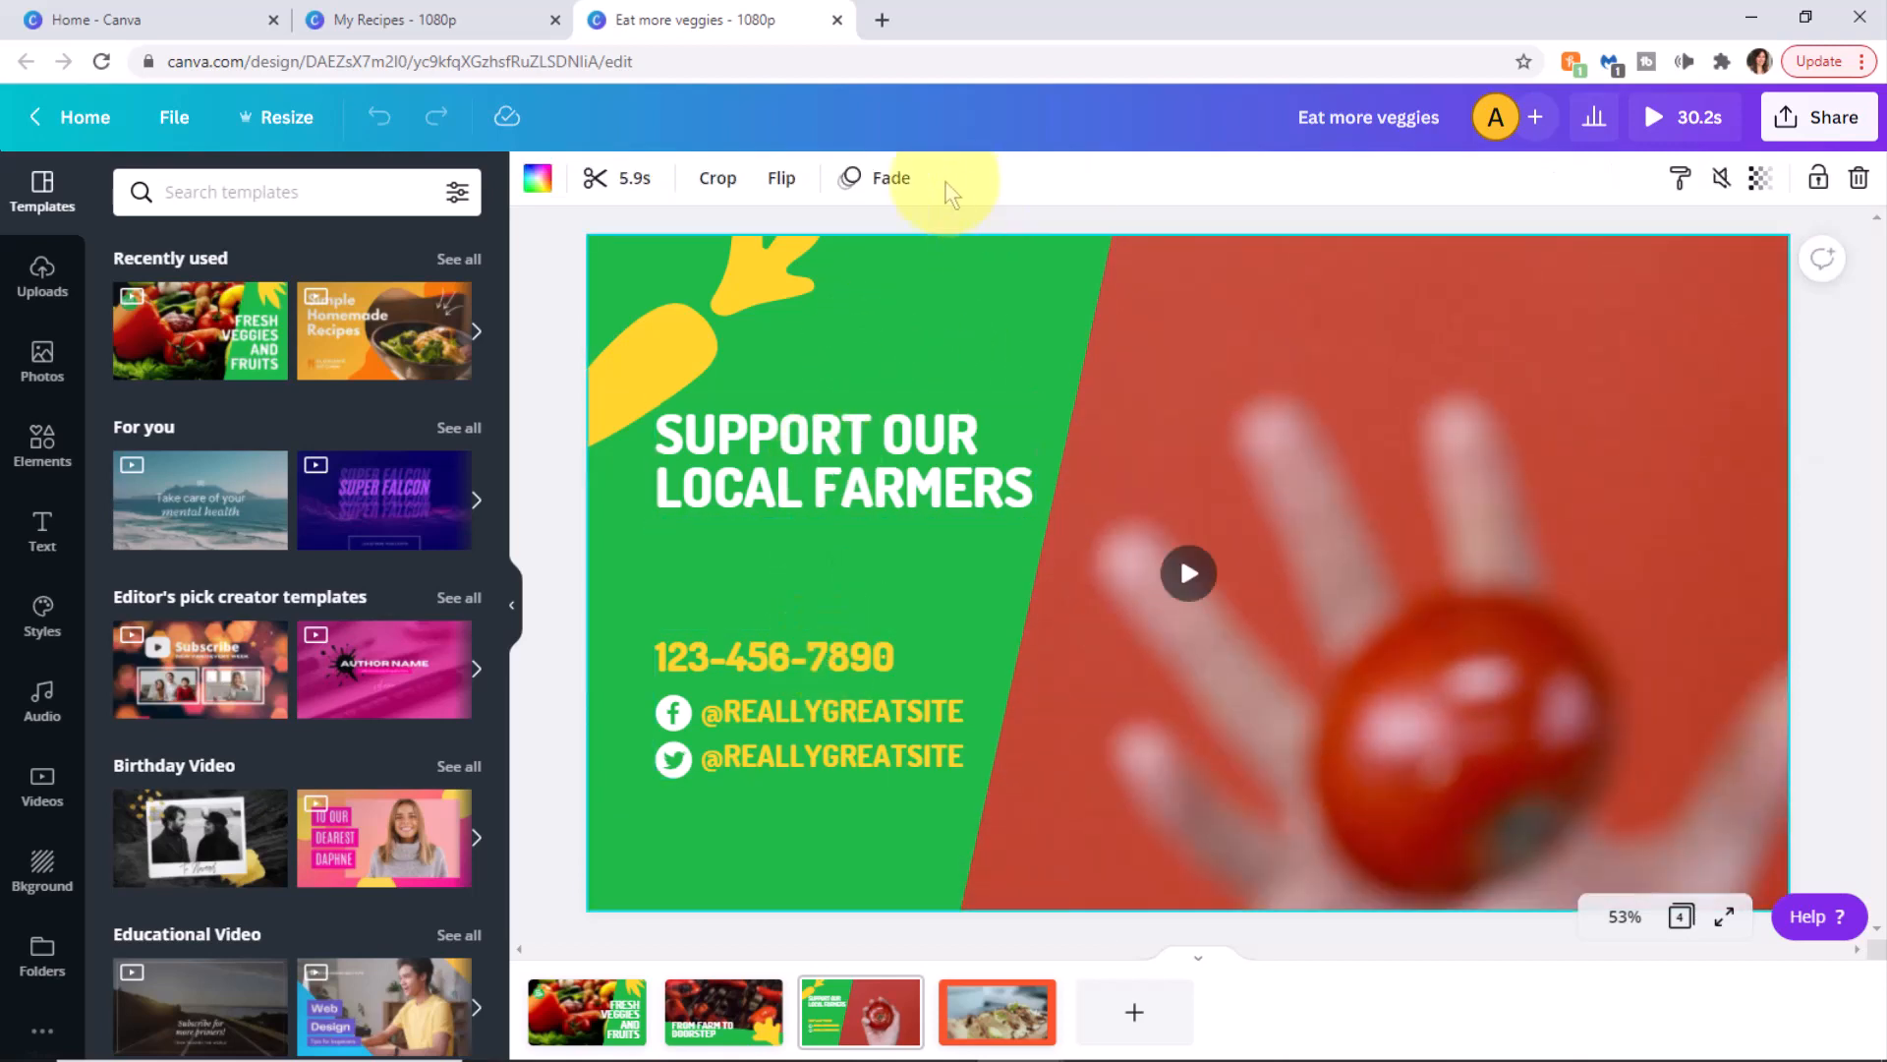
{"action": "left_click", "coordinate": [630, 191]}
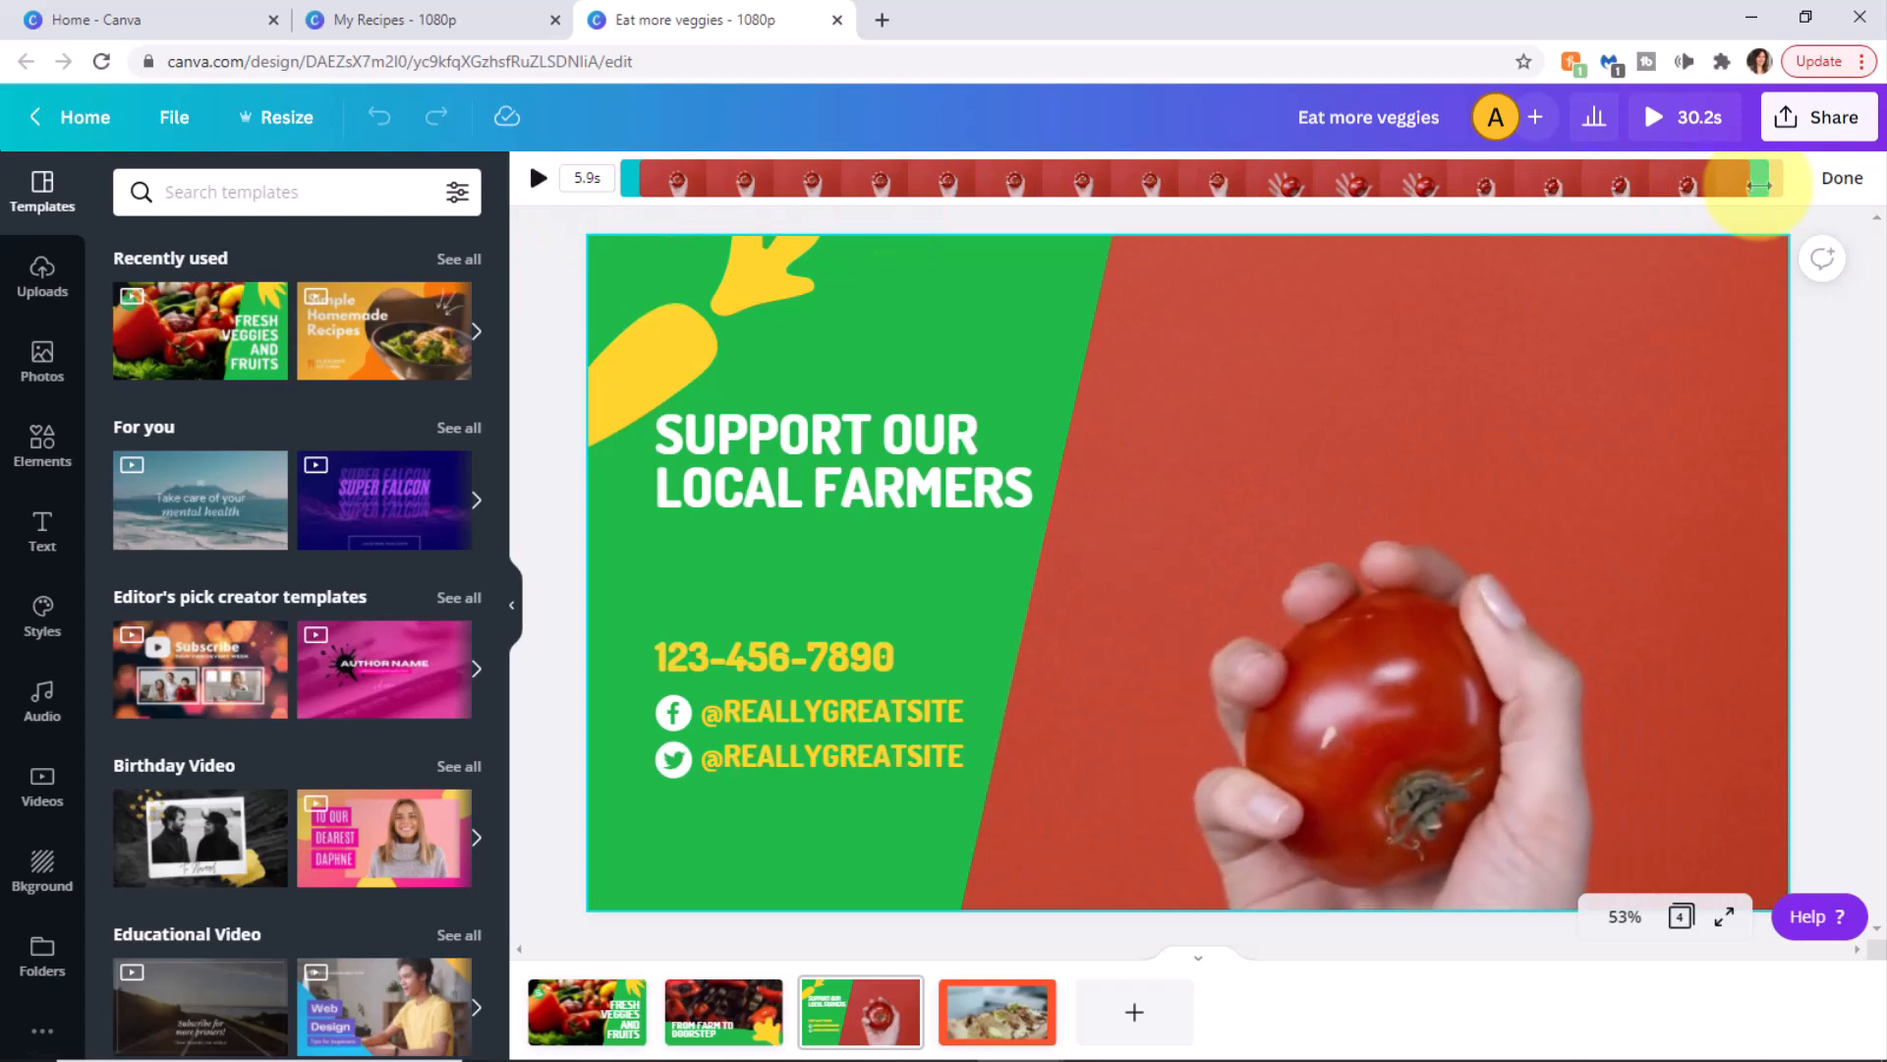
{"action": "mouse_move", "coordinate": [1760, 178]}
{"action": "left_mouse_down"}
{"action": "mouse_move", "coordinate": [1671, 167]}
{"action": "mouse_move", "coordinate": [1789, 180]}
{"action": "left_mouse_up"}
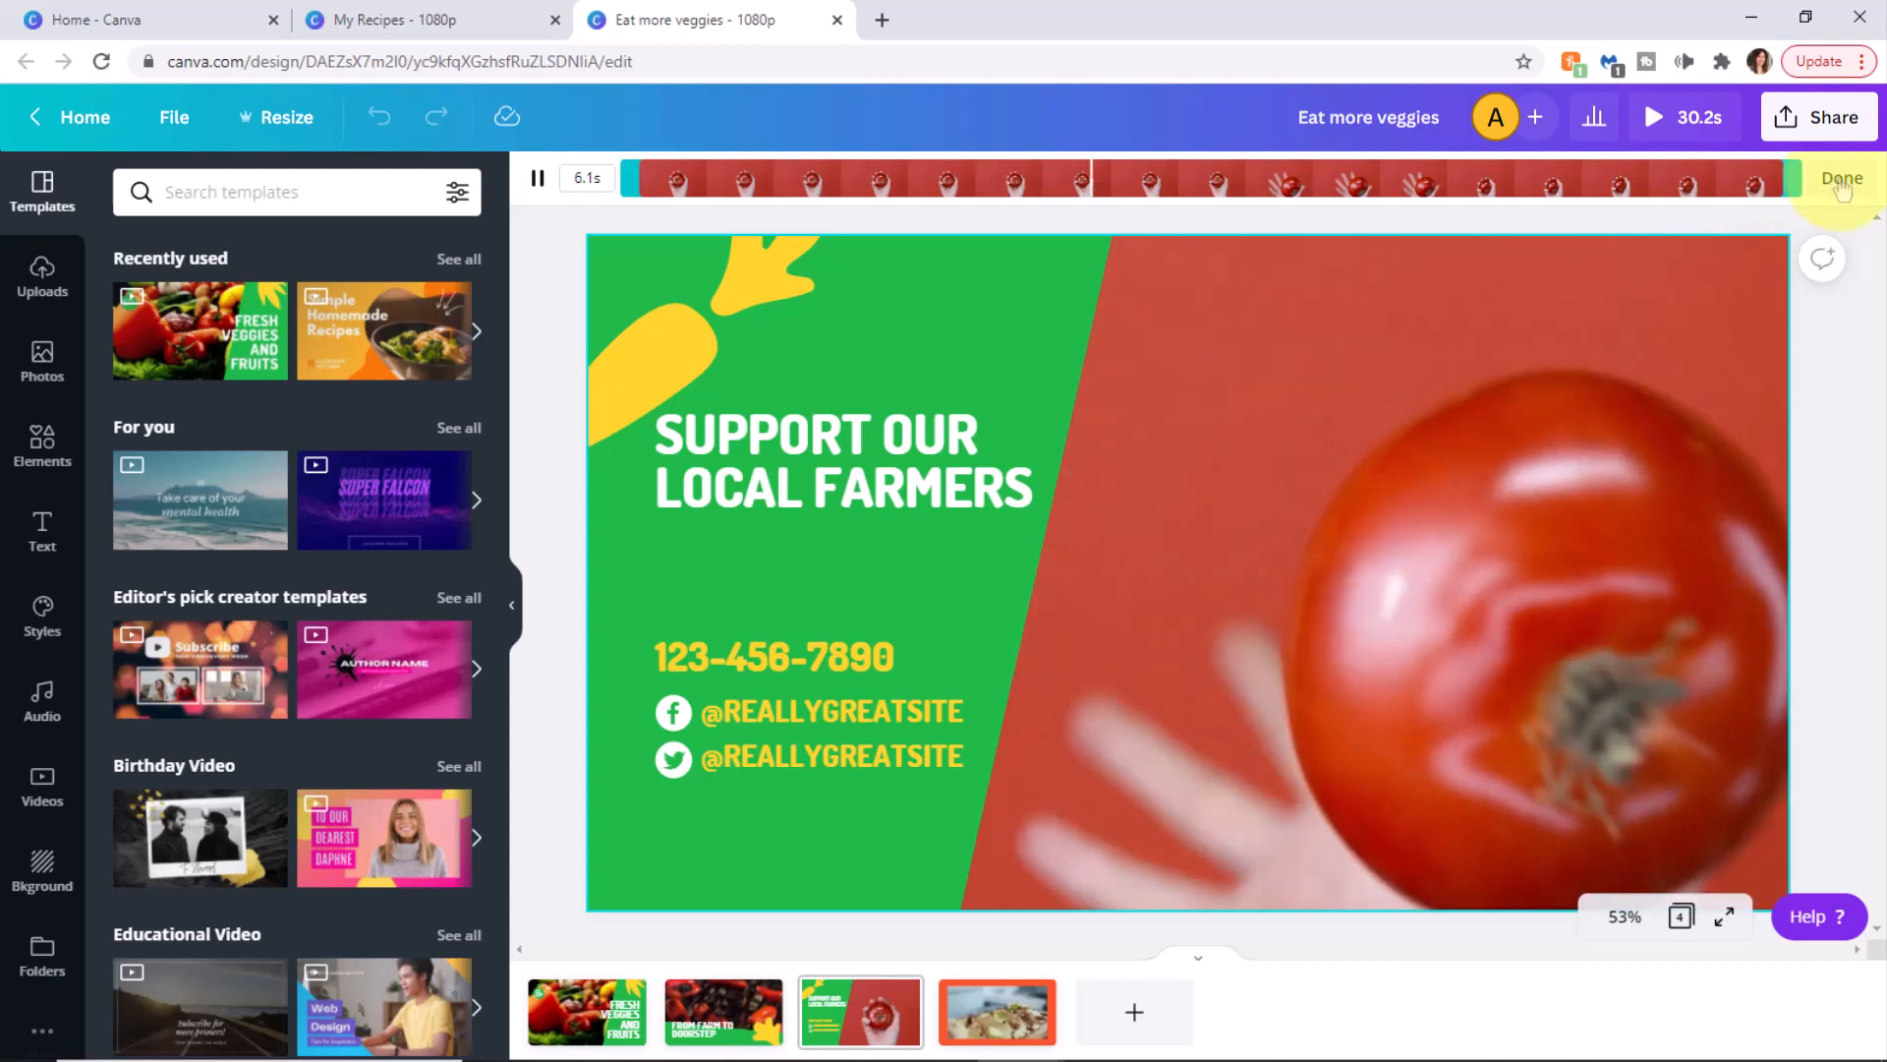
{"action": "left_click", "coordinate": [1842, 183]}
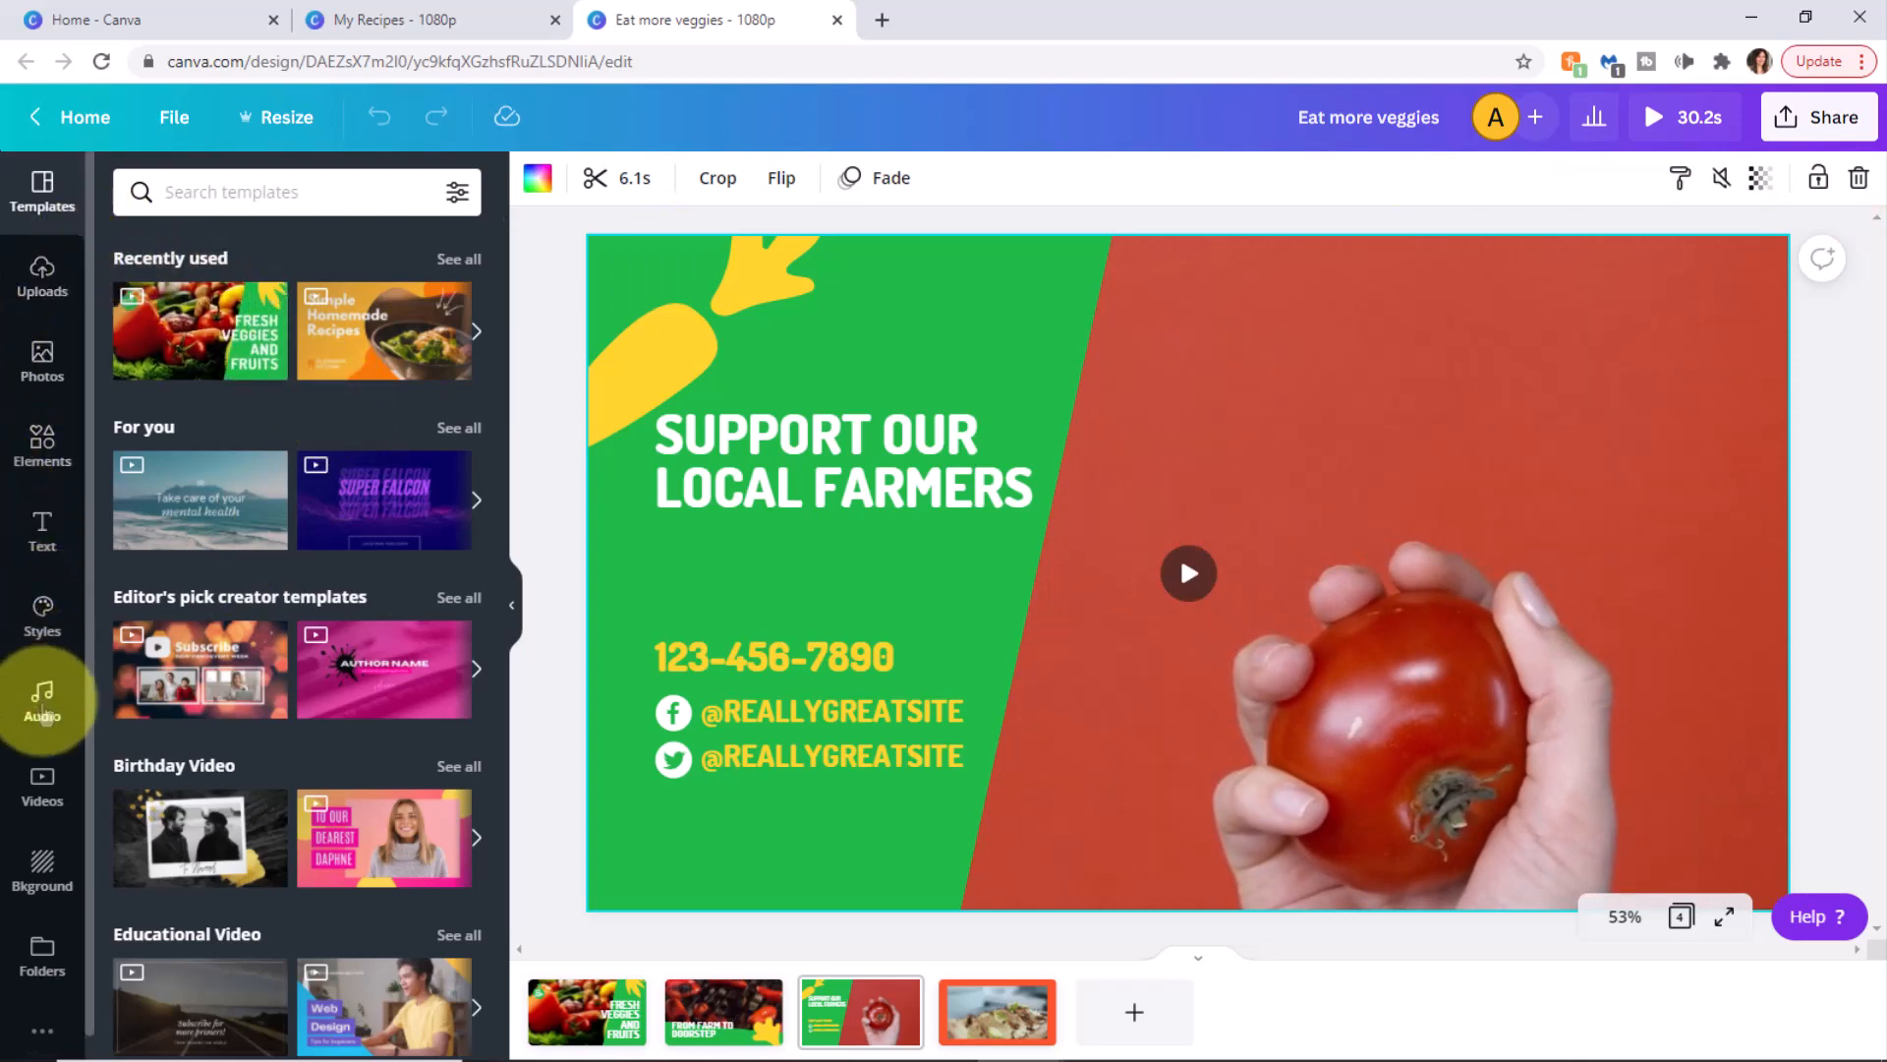
Search the audio library for "instrumental soft music"
{"action": "left_click", "coordinate": [43, 700]}
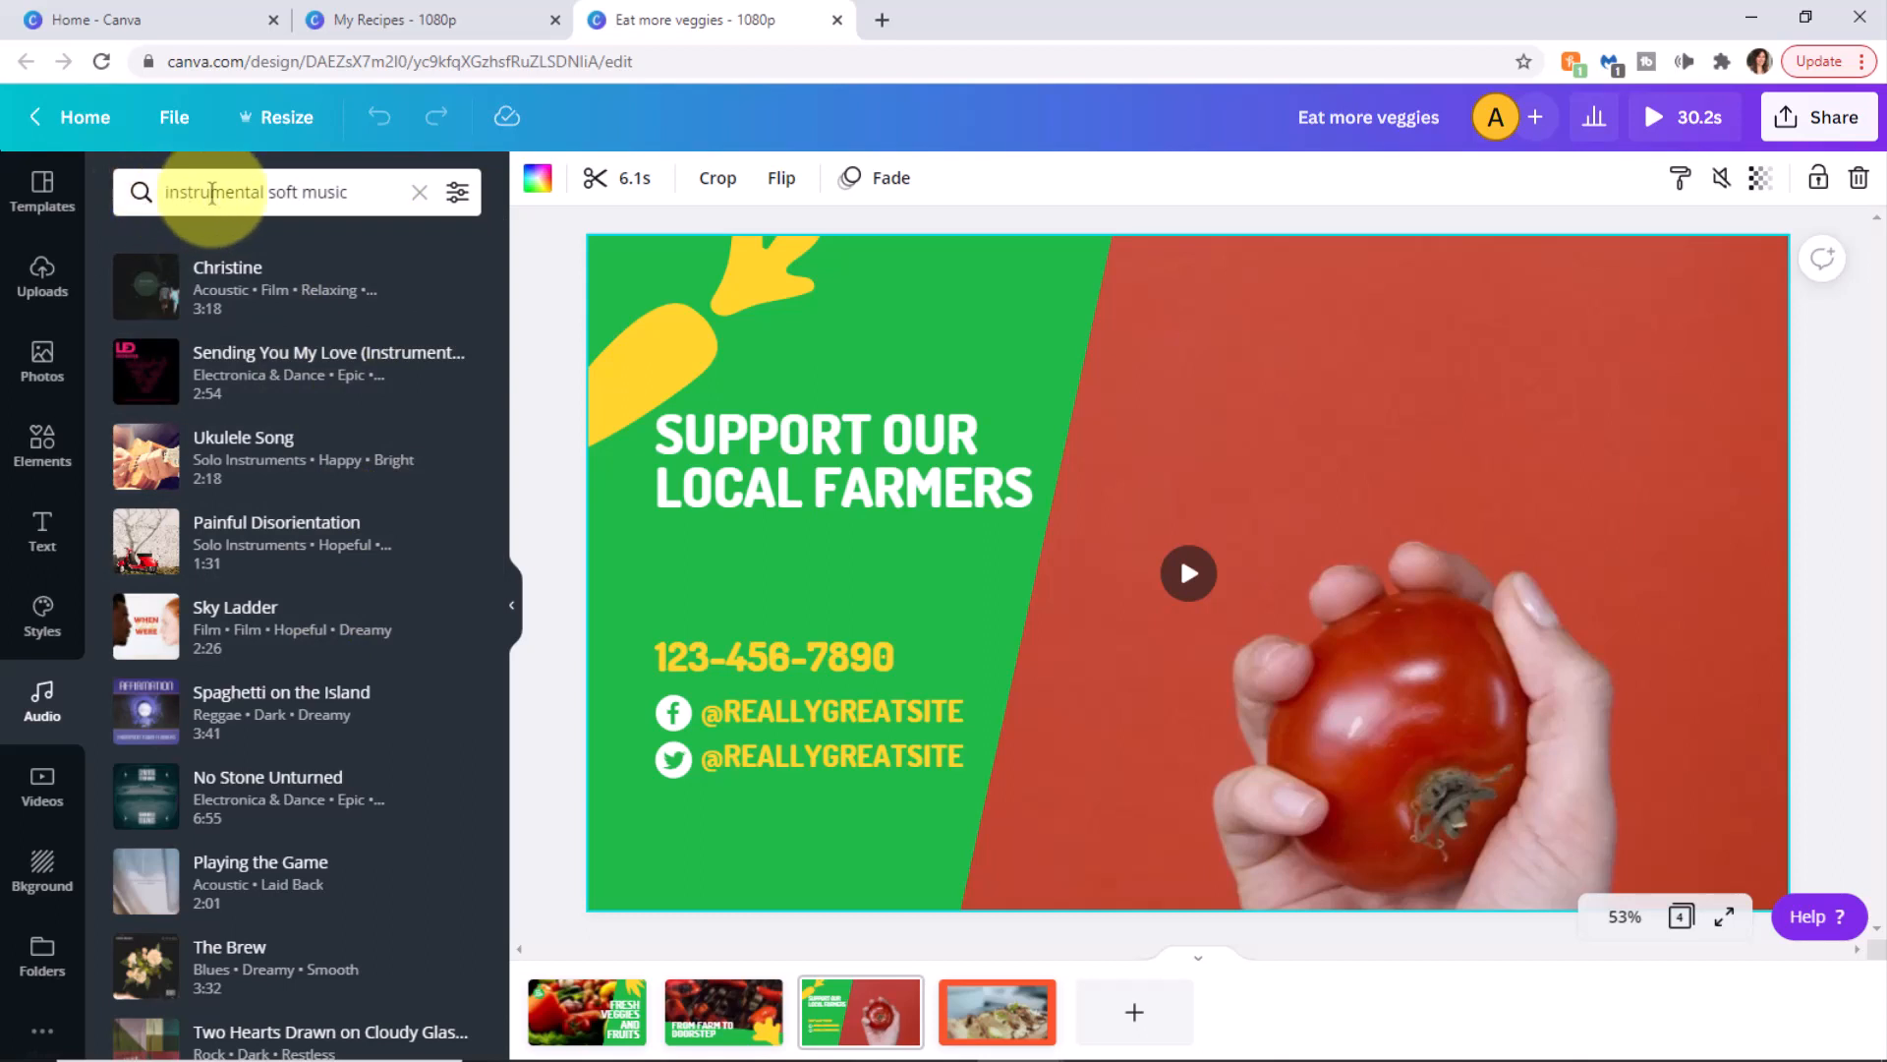
{"action": "left_click", "coordinate": [368, 192]}
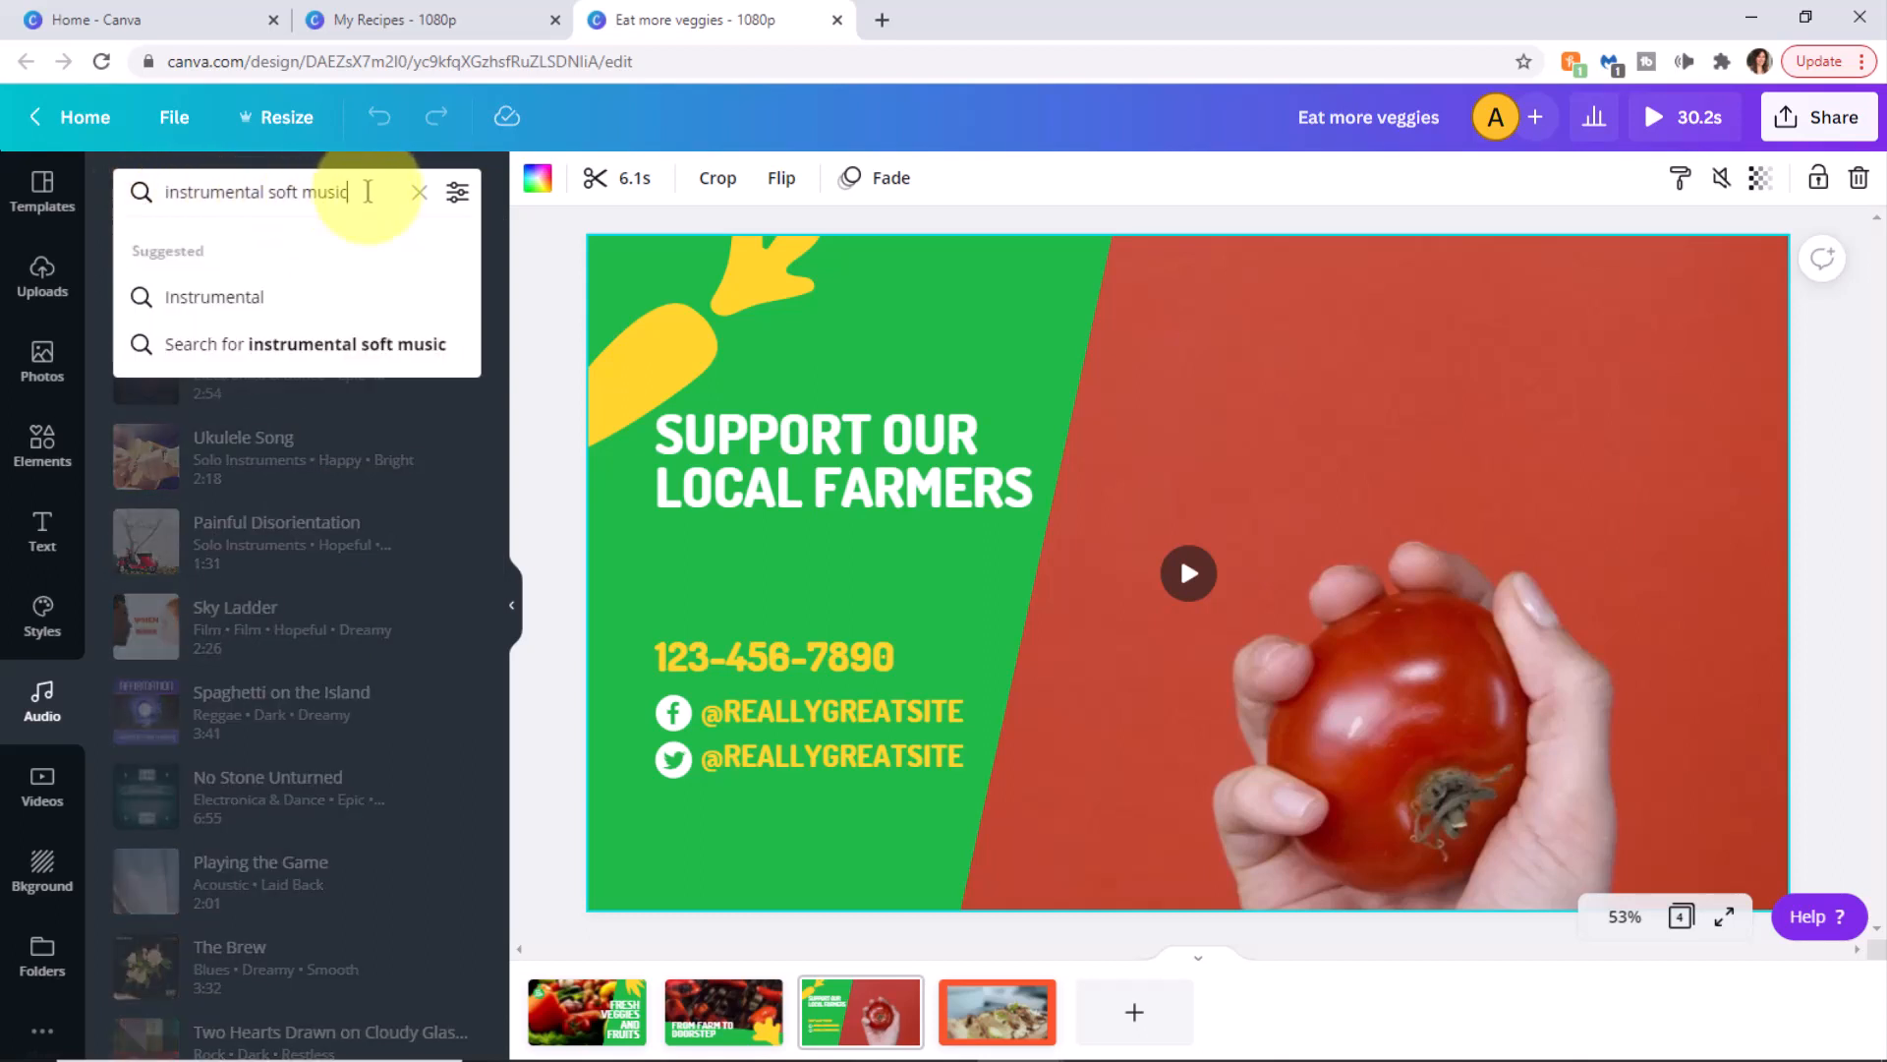
{"action": "key", "text": "Return"}
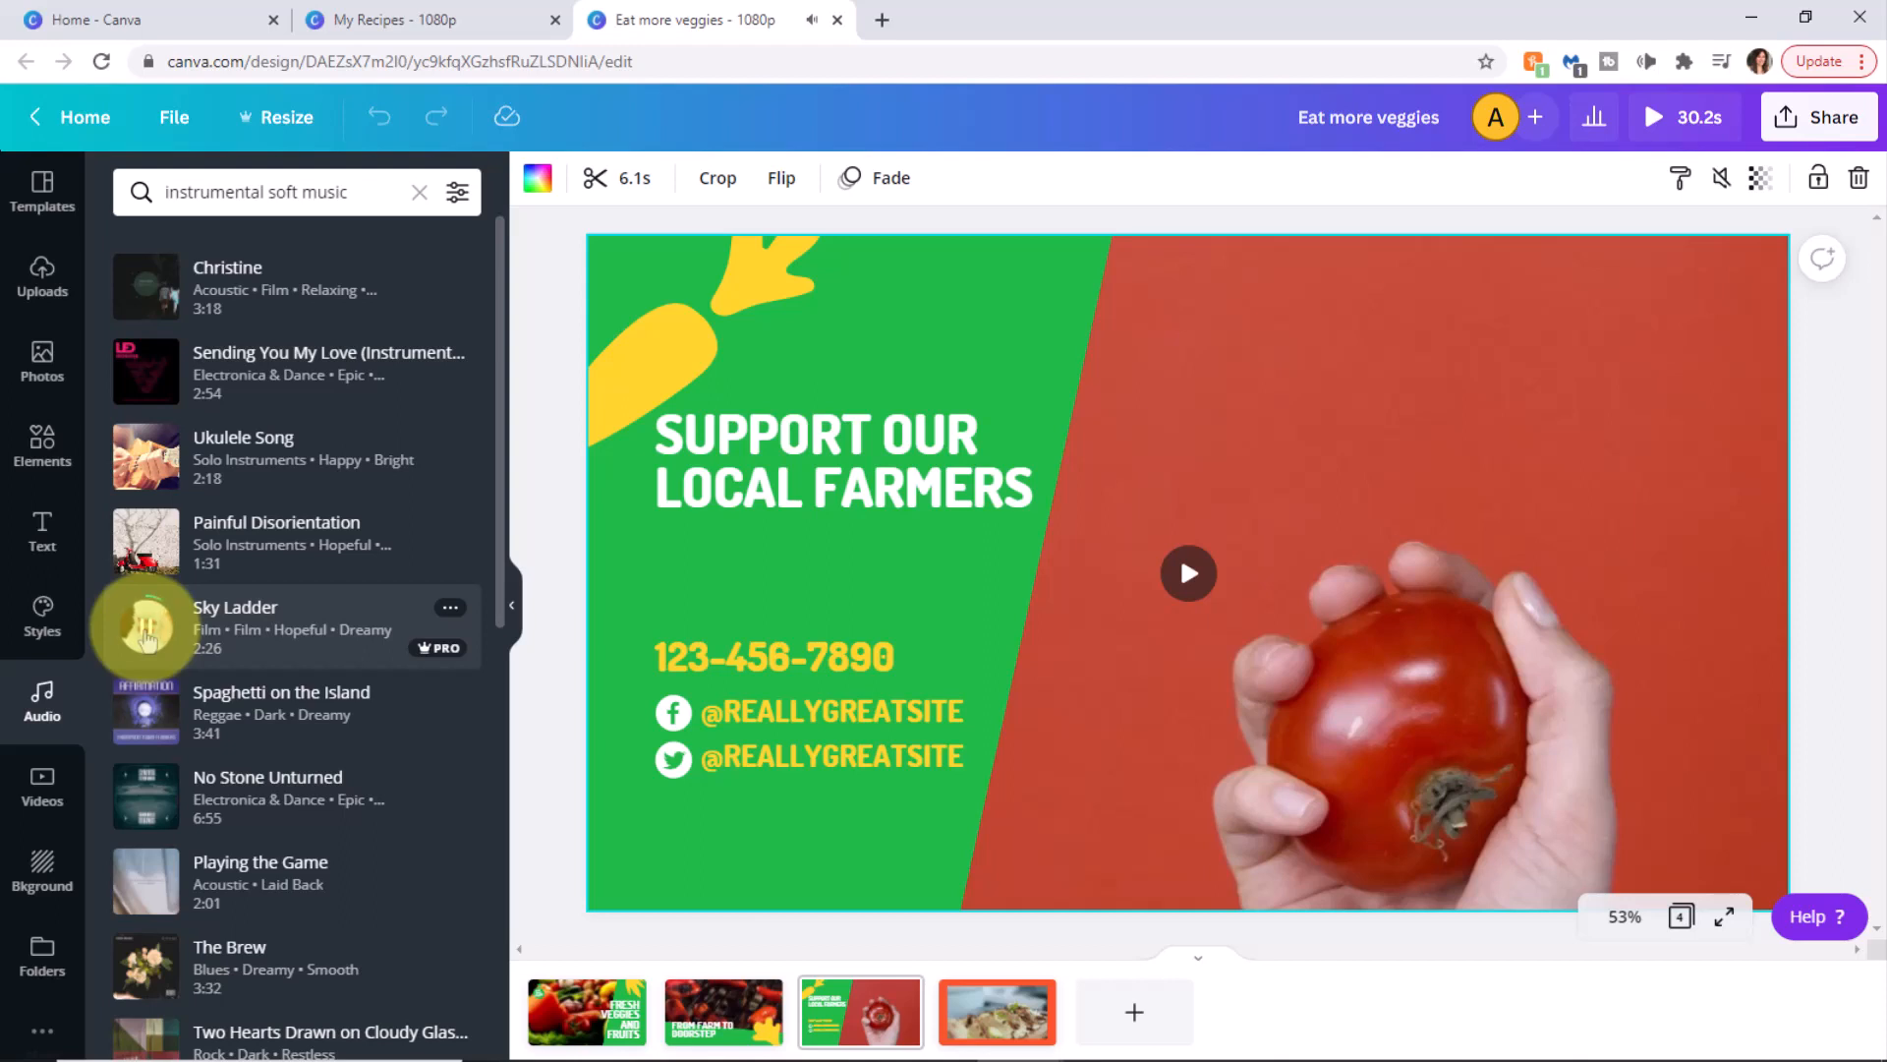
Preview the "Spaghetti on the Island" track and add it to the video as background music
{"action": "left_click", "coordinate": [146, 713]}
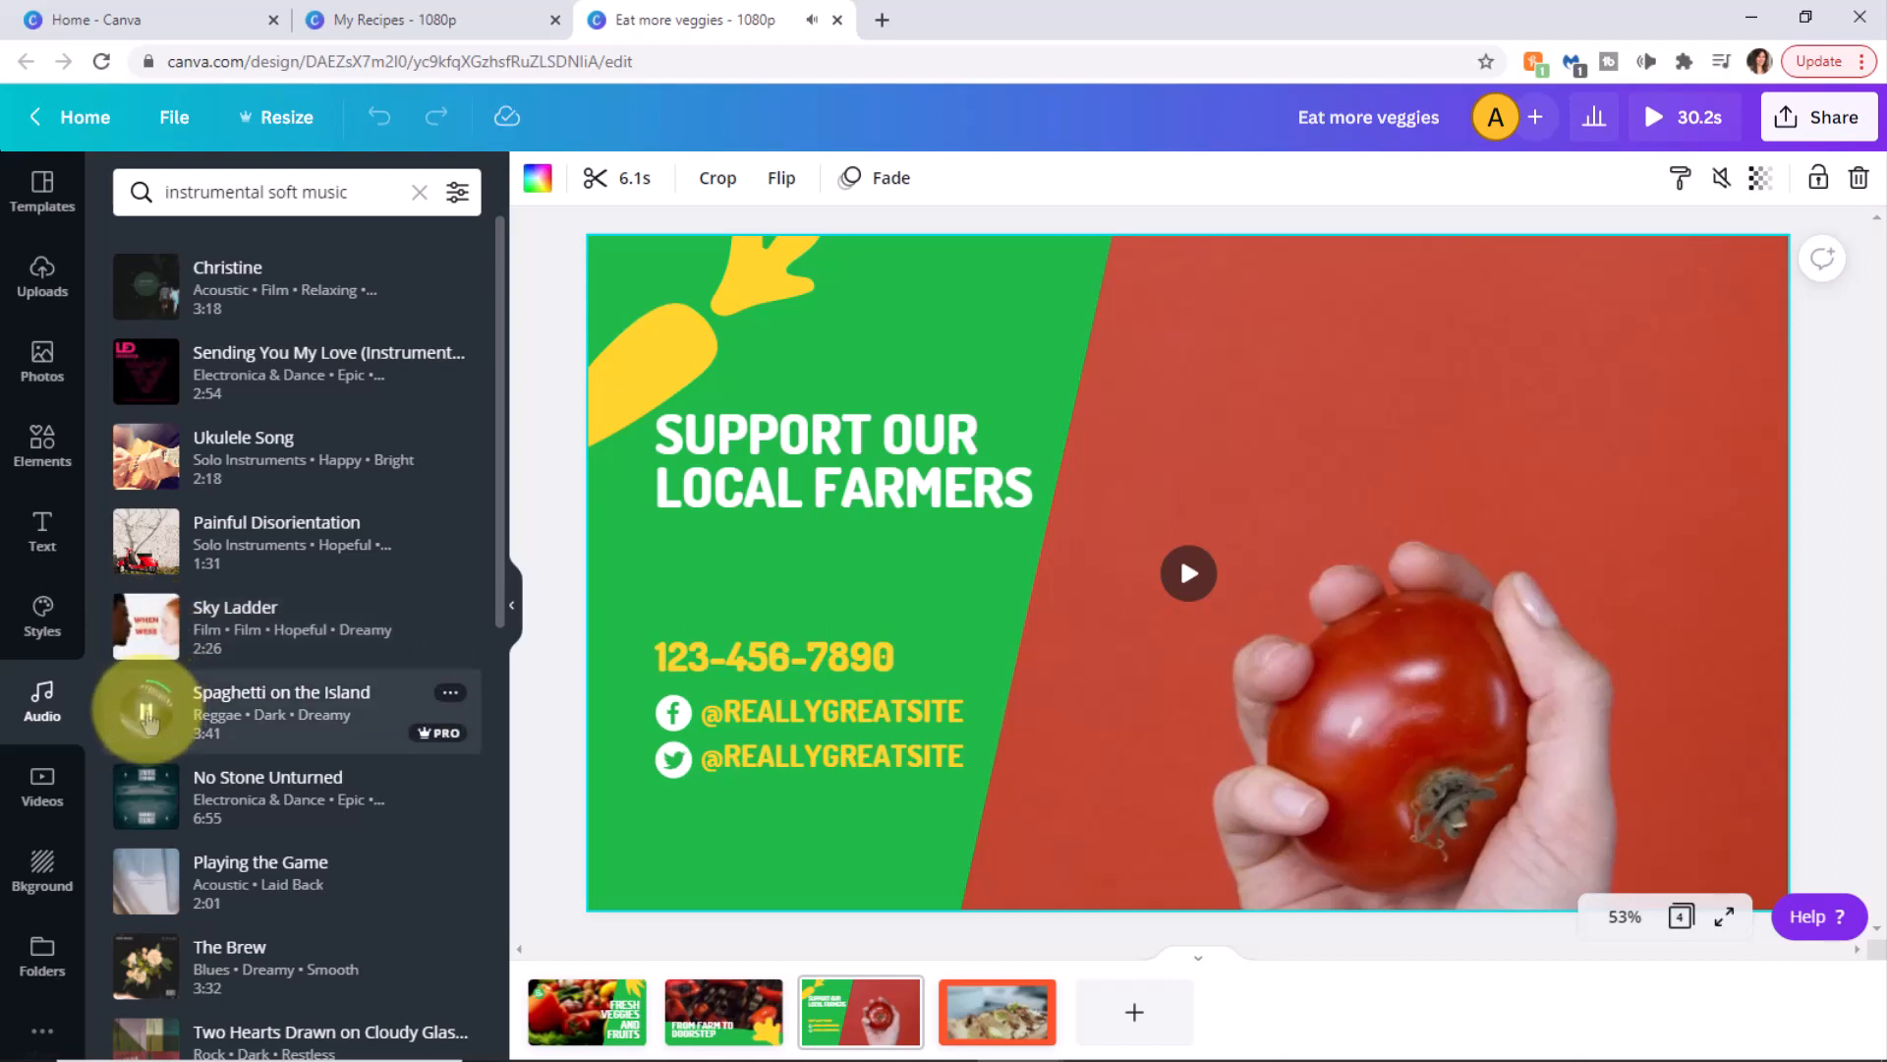
{"action": "left_click", "coordinate": [295, 711]}
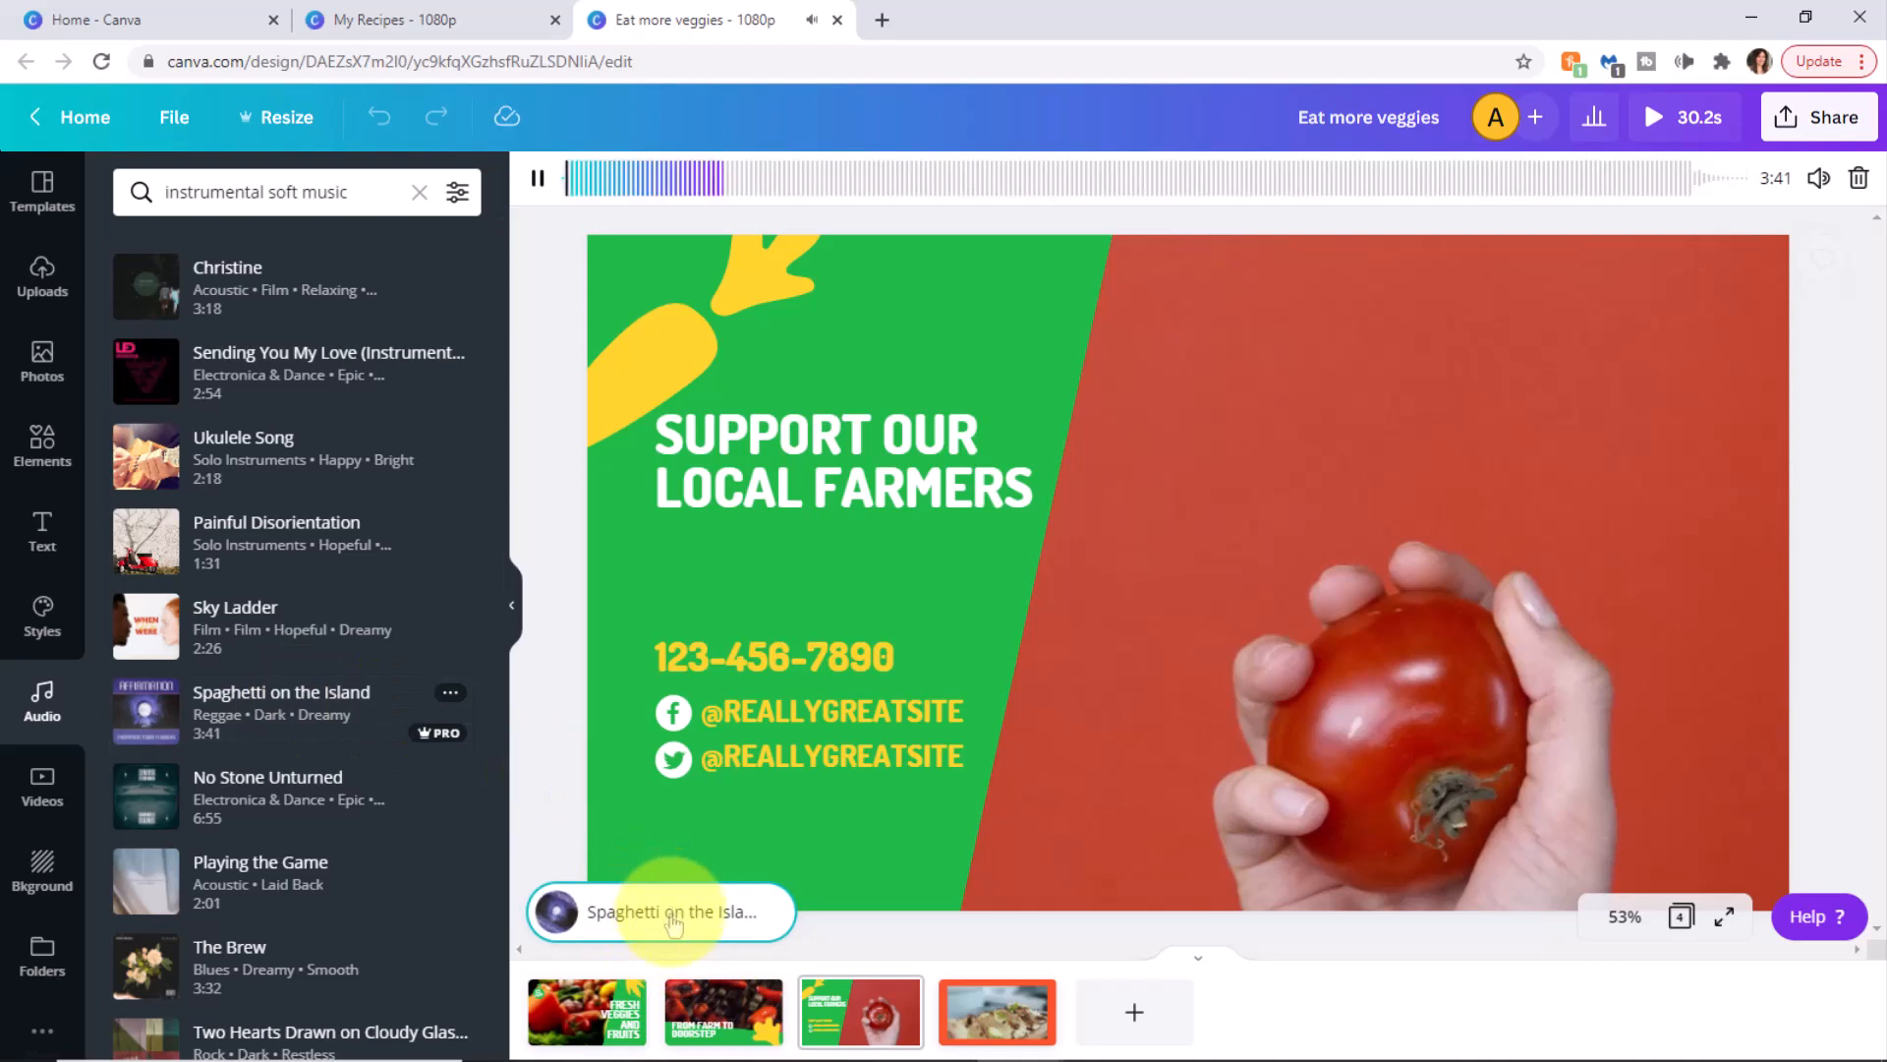
{"action": "left_click", "coordinate": [673, 924]}
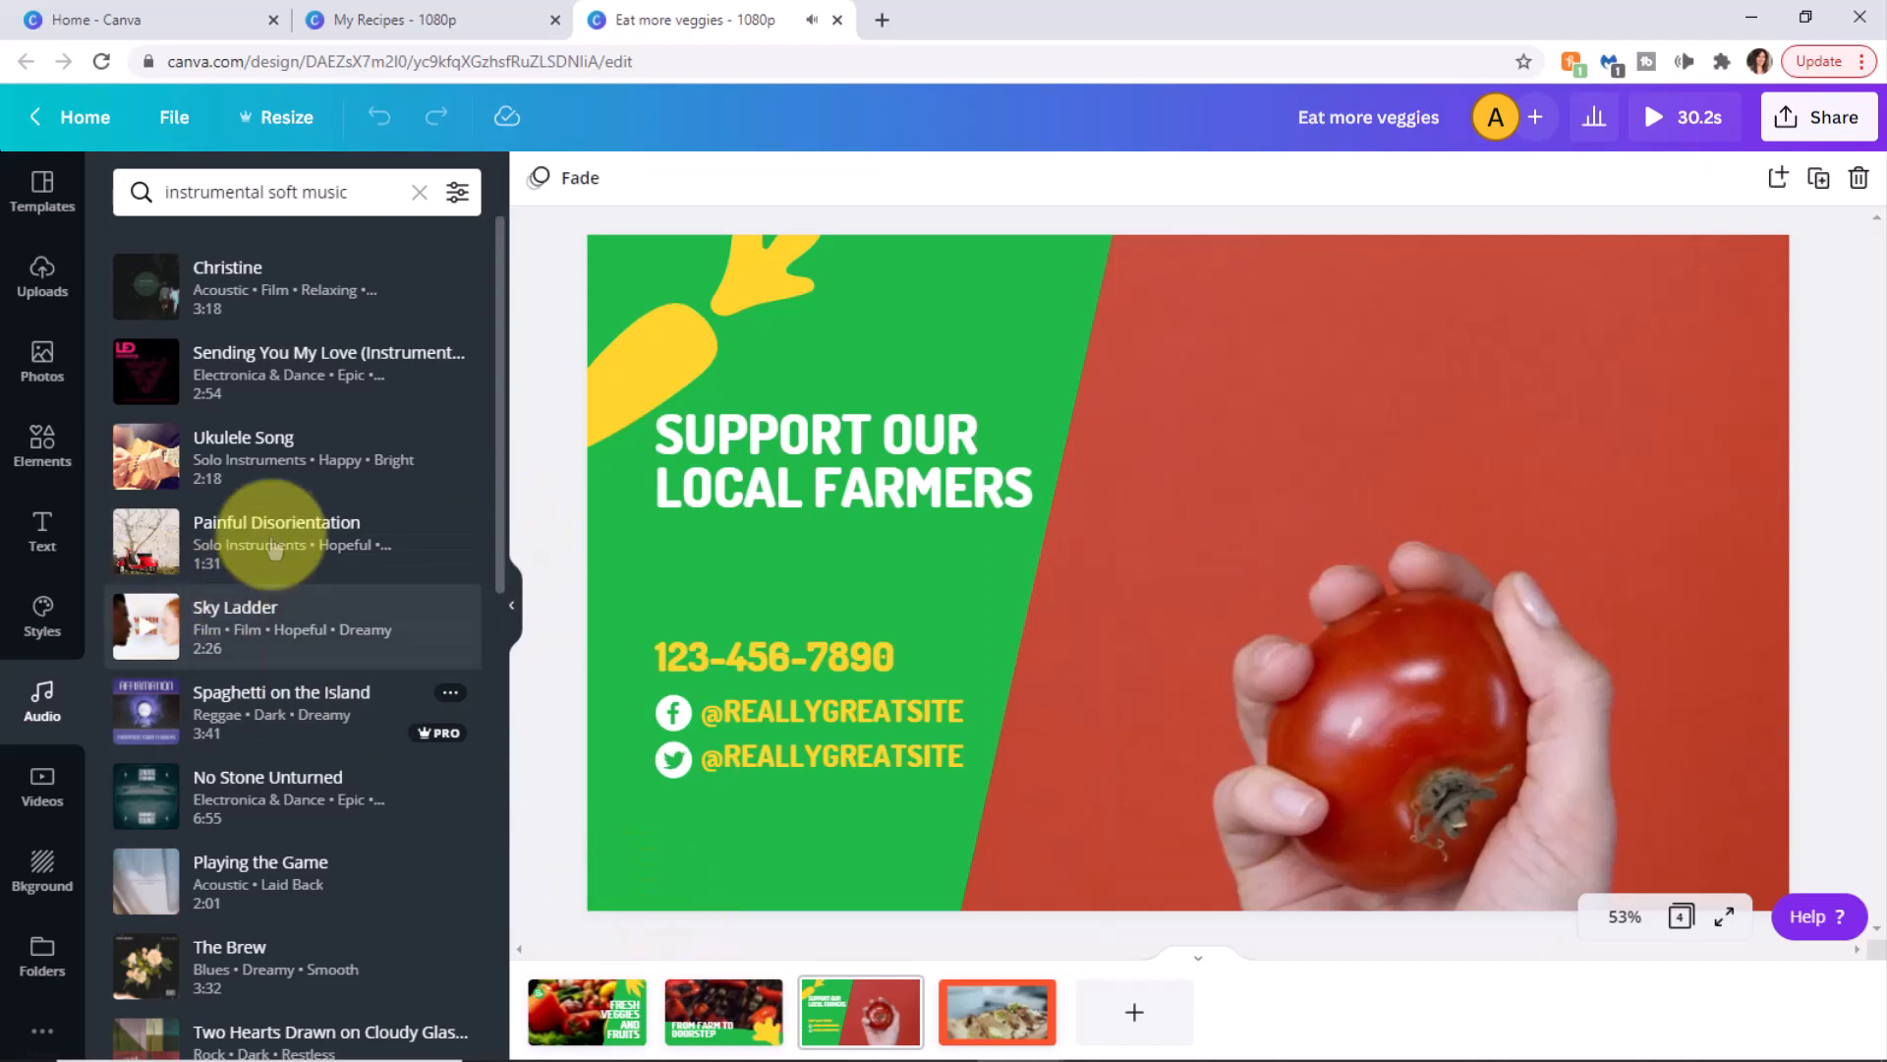
{"action": "left_click_drag", "start_coordinate": [278, 712], "coordinate": [958, 661]}
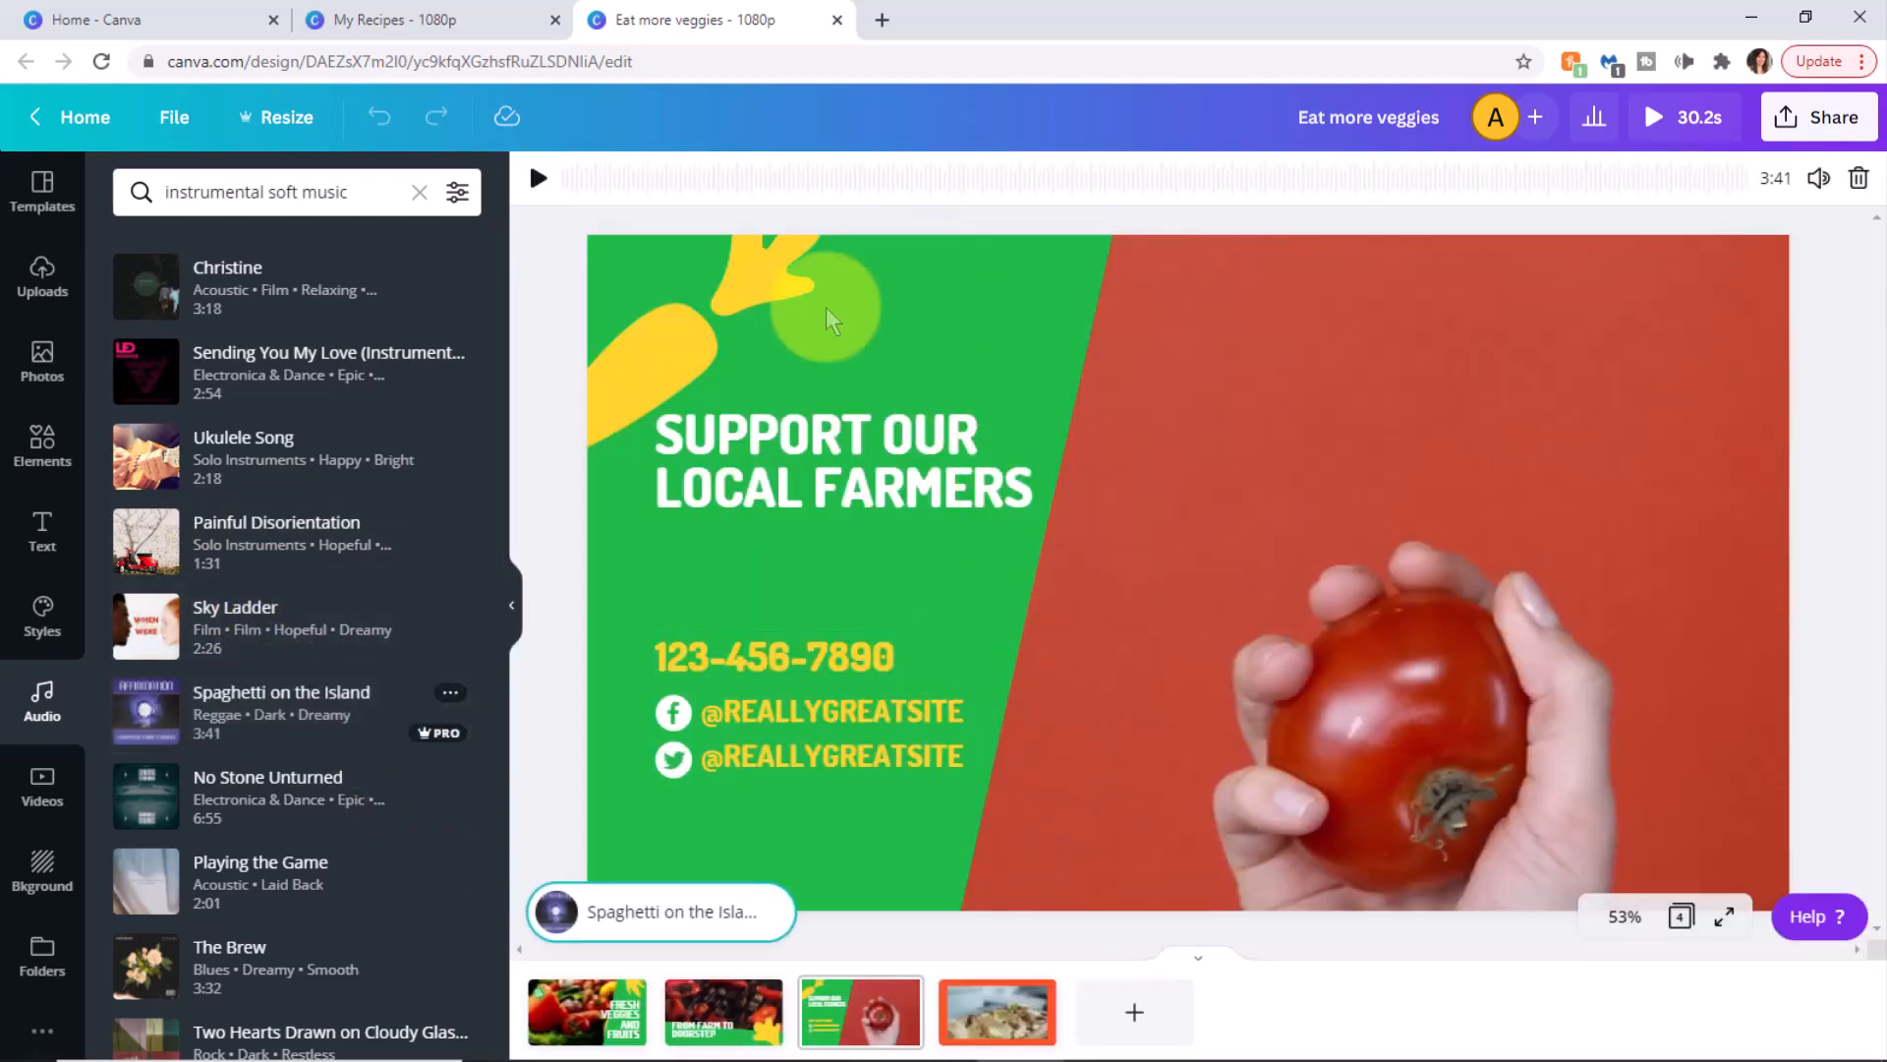
Go to the first page, play the whole video with its music and close the preview
{"action": "left_click", "coordinate": [587, 983]}
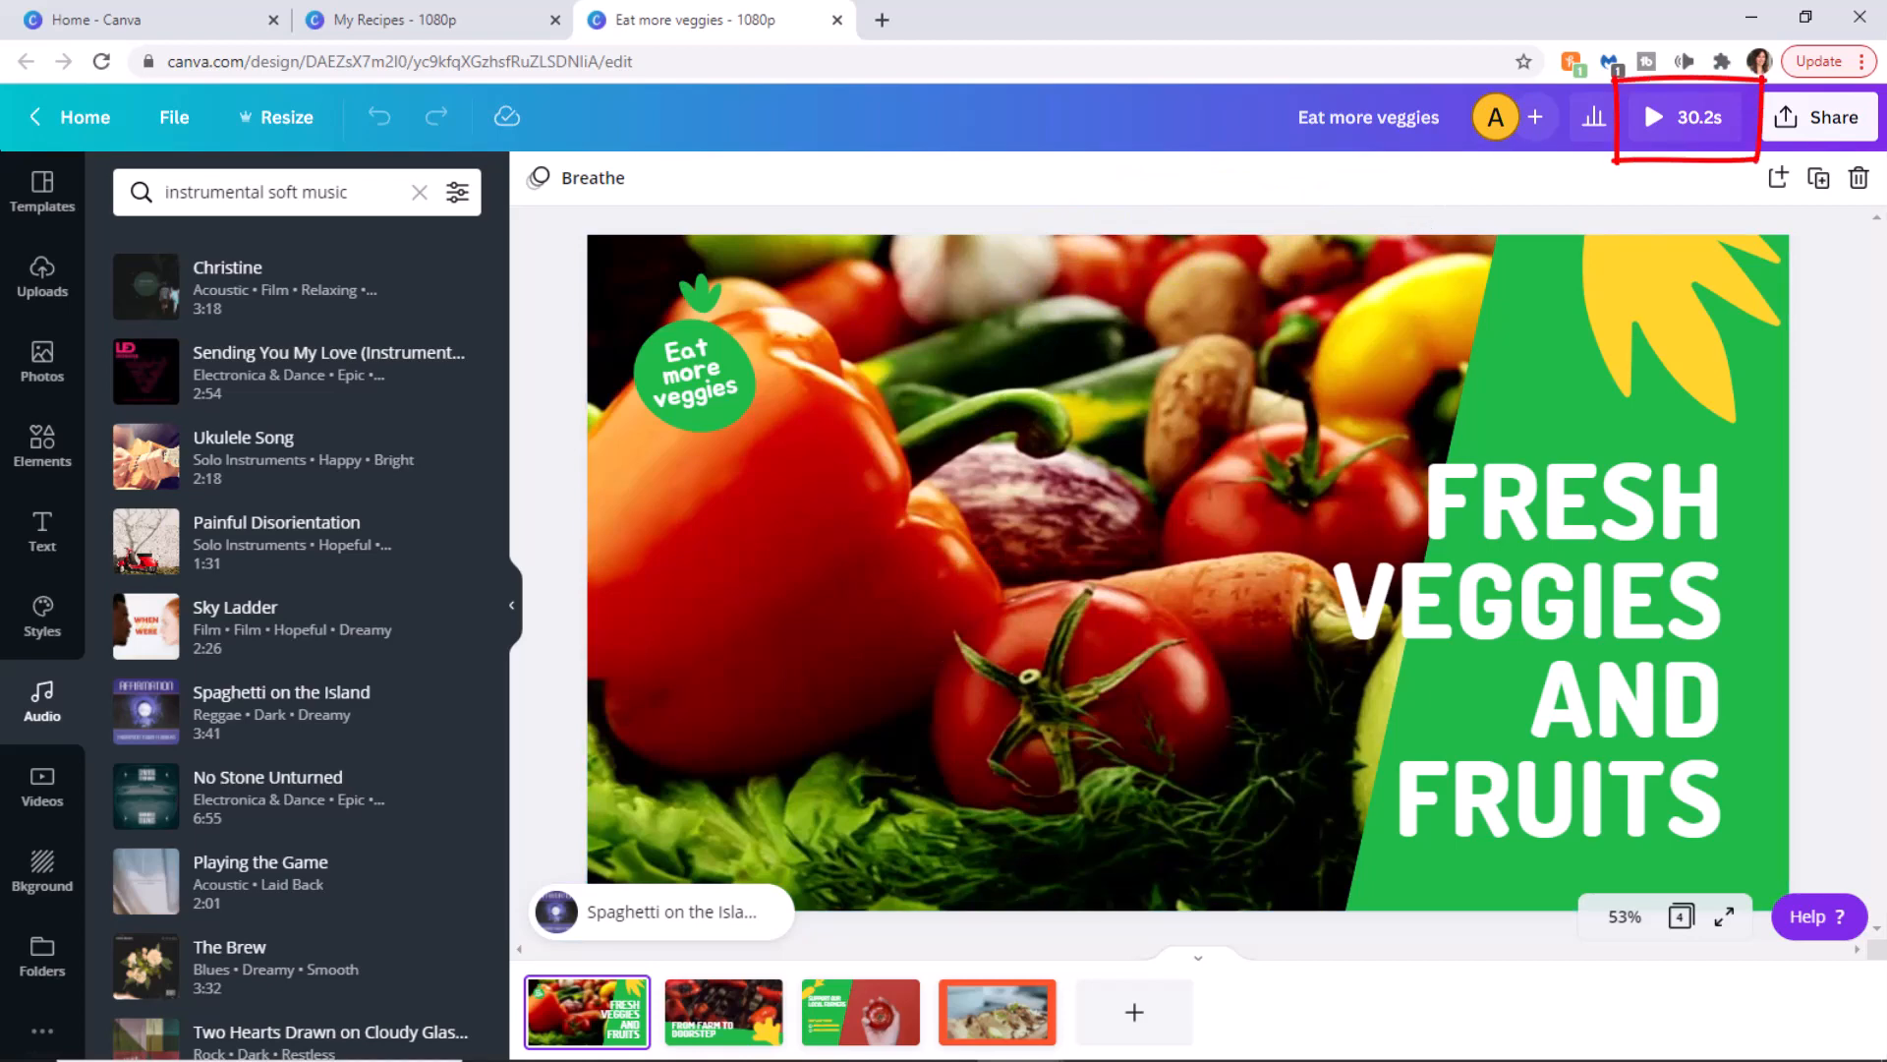
{"action": "left_click", "coordinate": [1684, 117]}
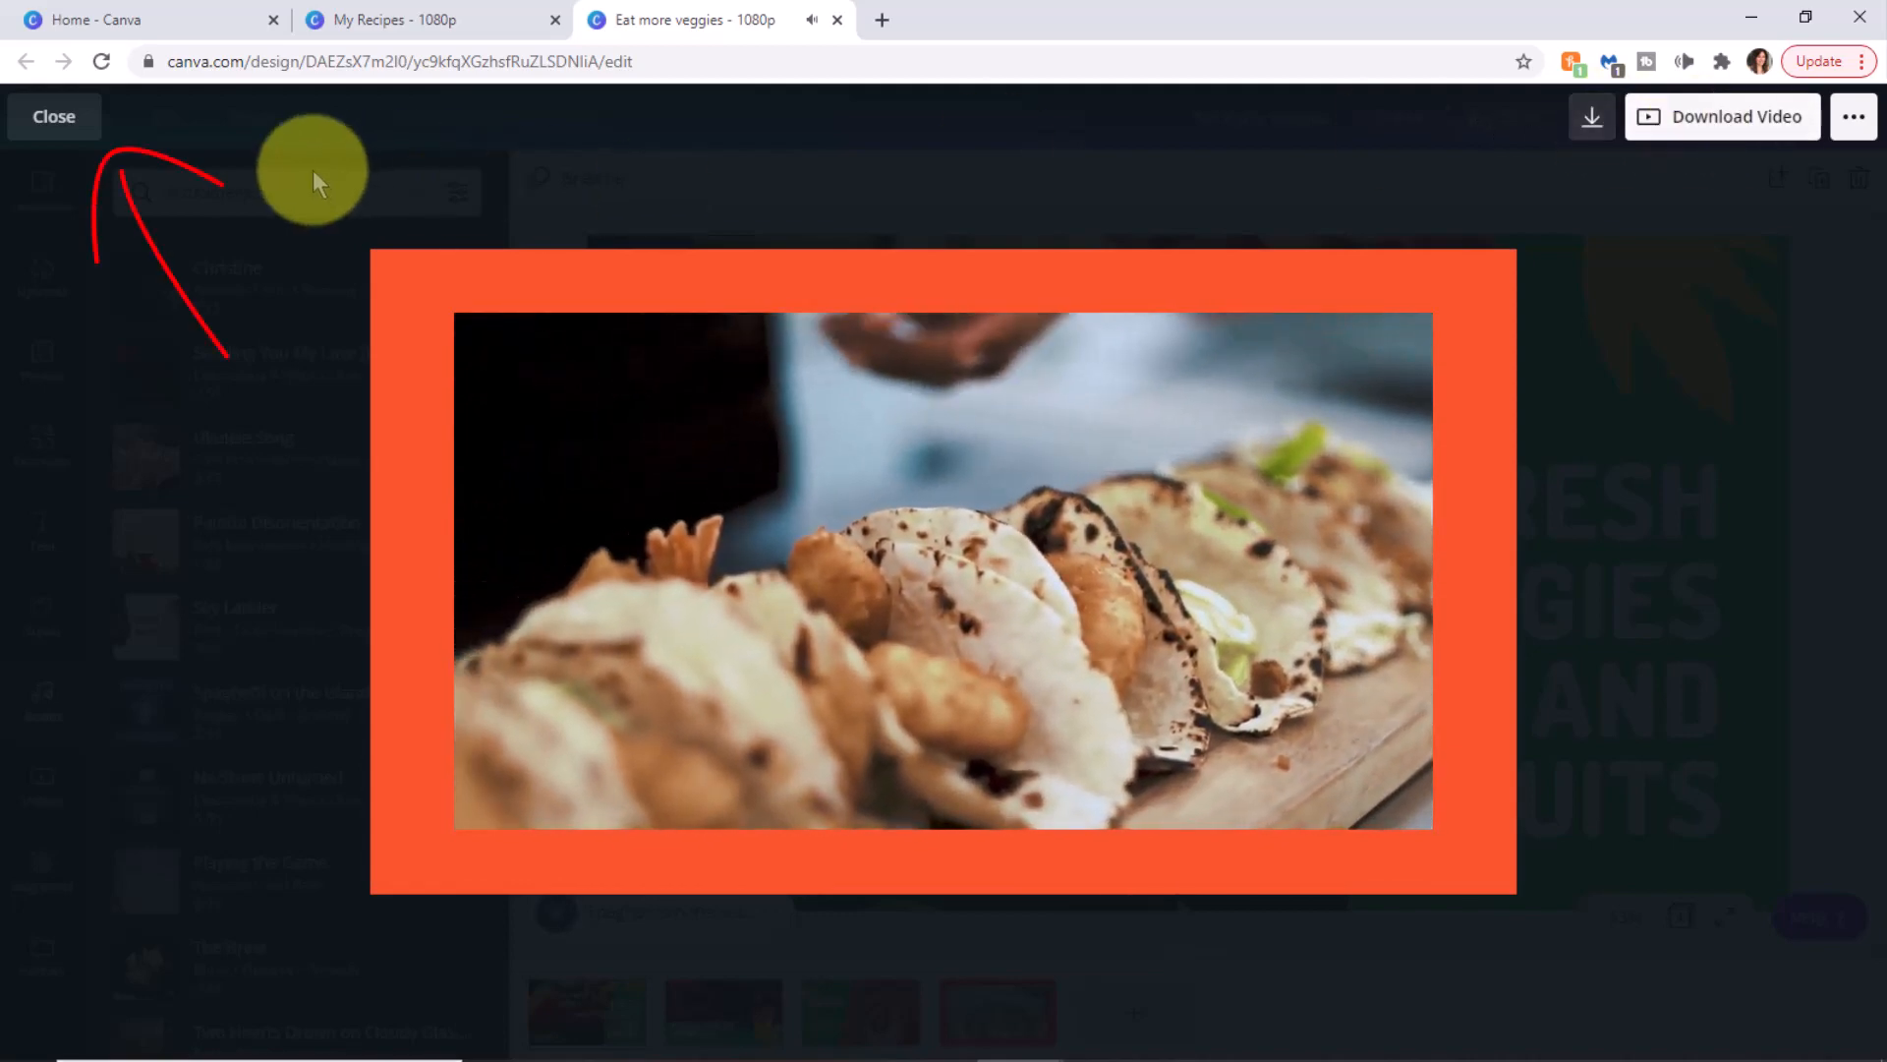
{"action": "left_click", "coordinate": [55, 118]}
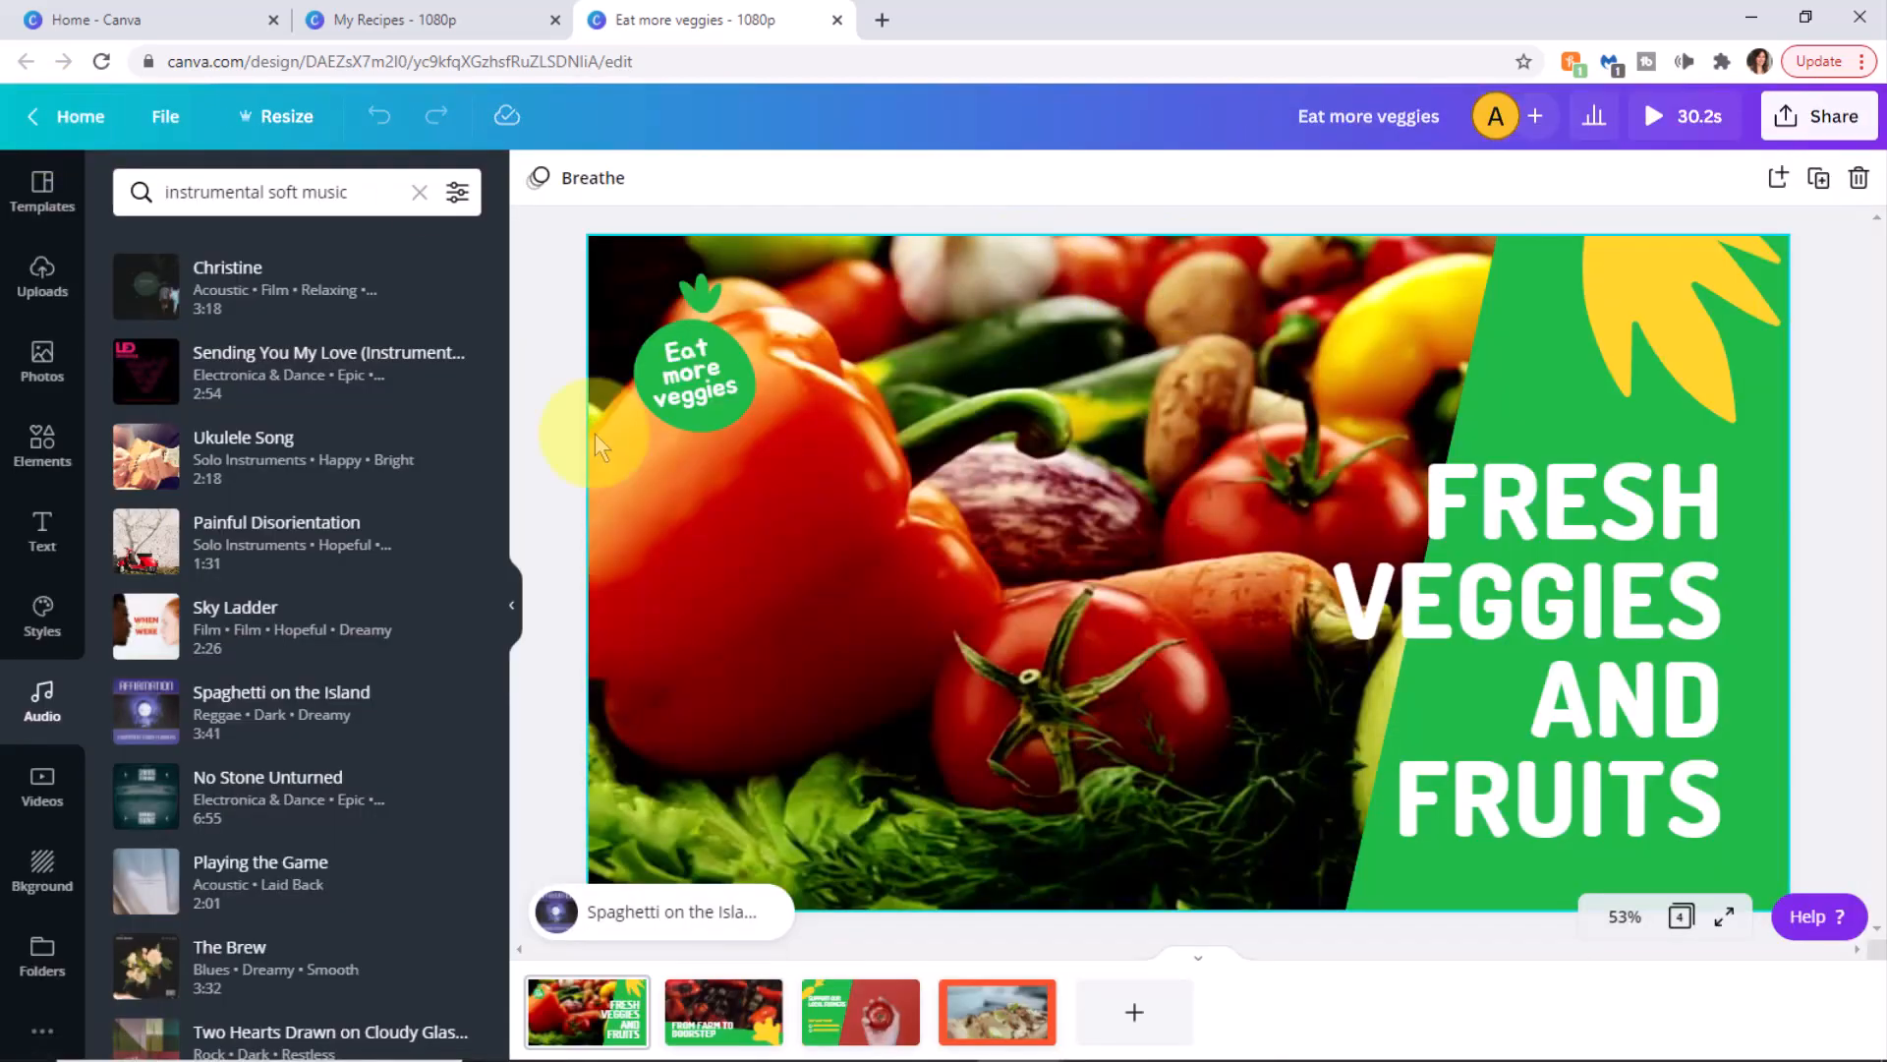
Go to the fourth page with the tacos clip and search the elements library for "subscribe"
{"action": "left_click", "coordinate": [1015, 1023]}
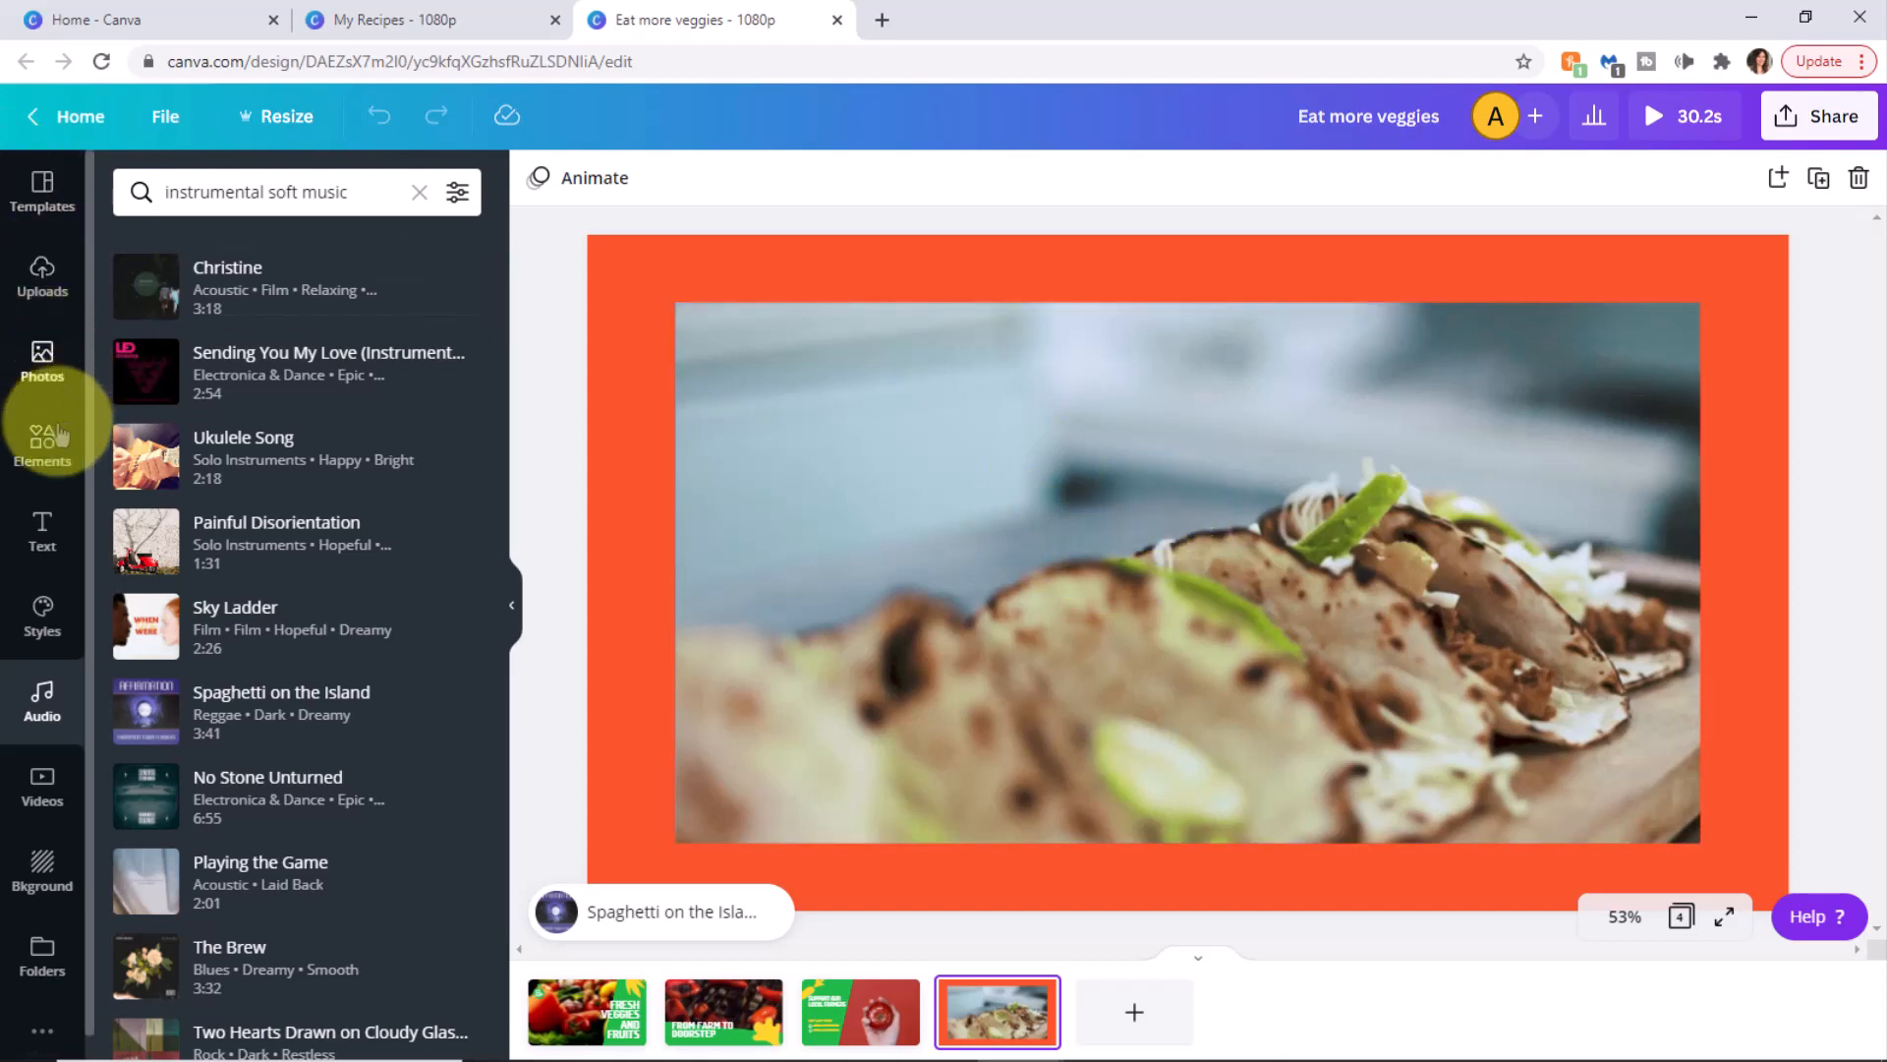
{"action": "left_click", "coordinate": [39, 448]}
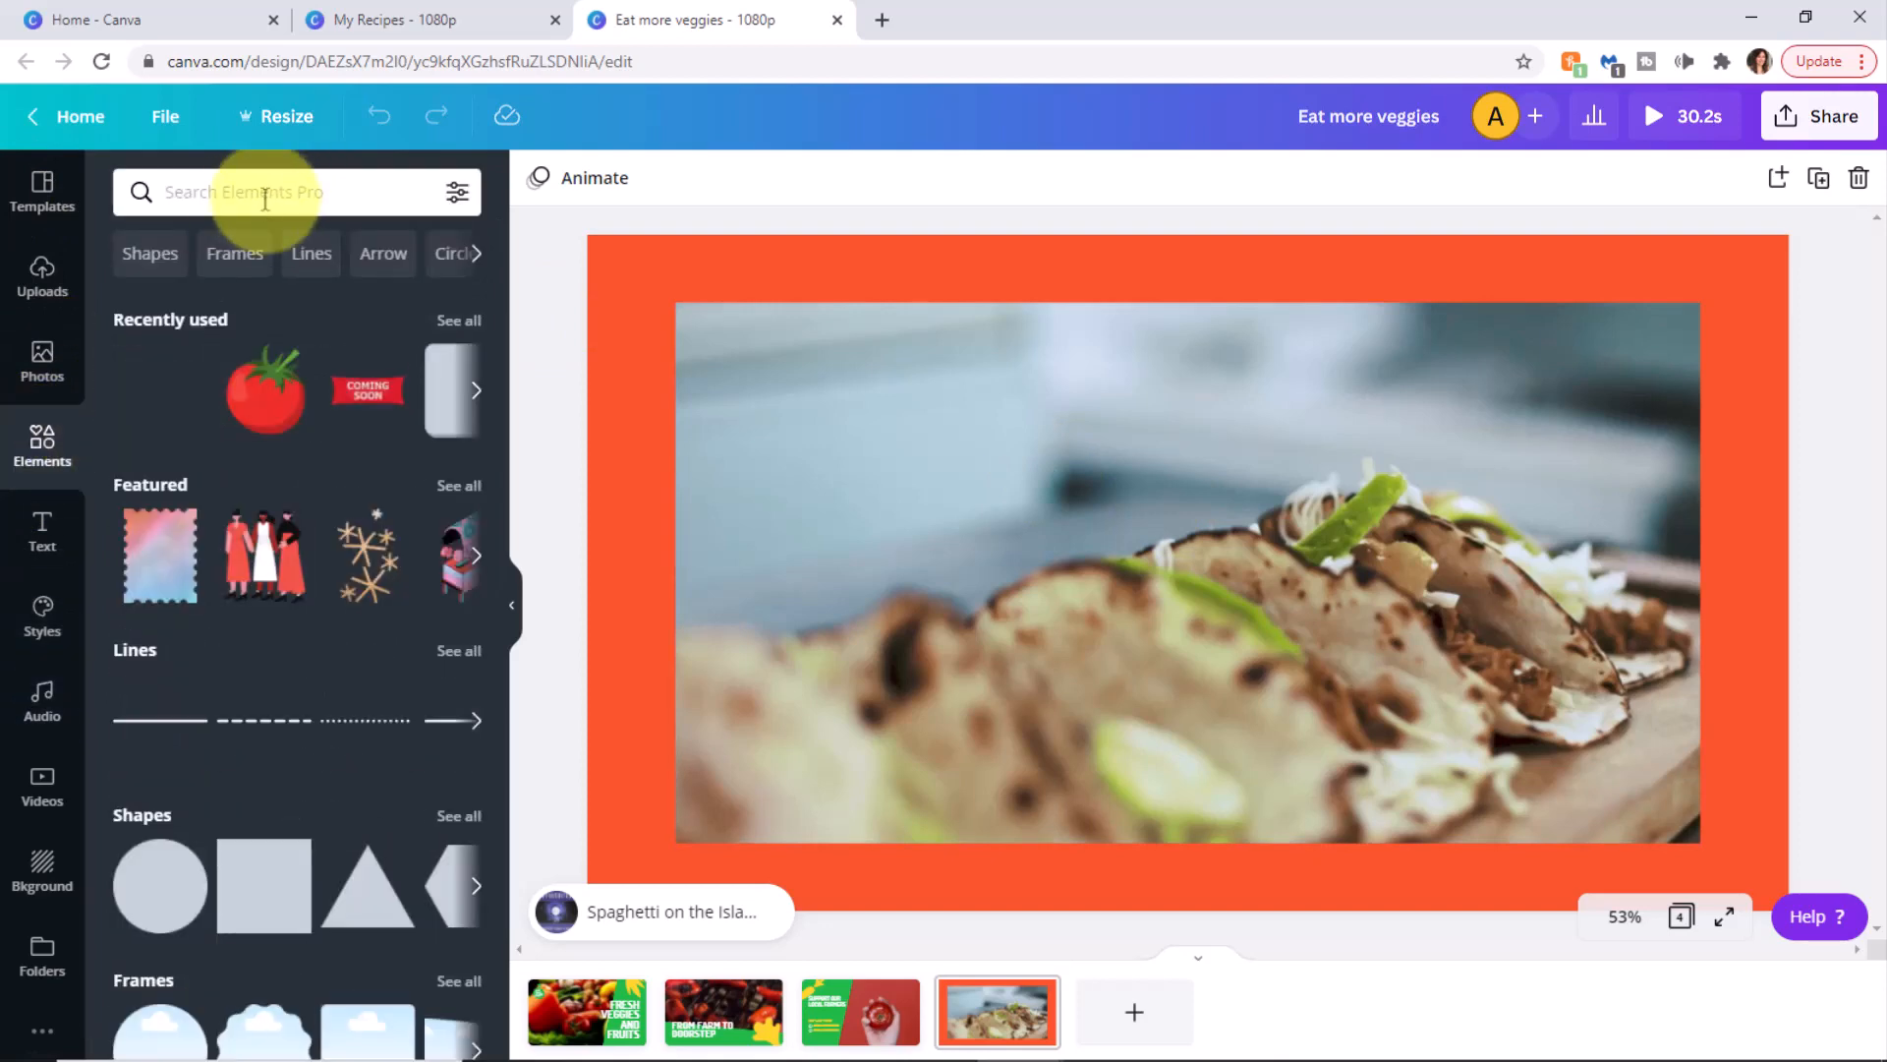
{"action": "type", "text": "subscrib"}
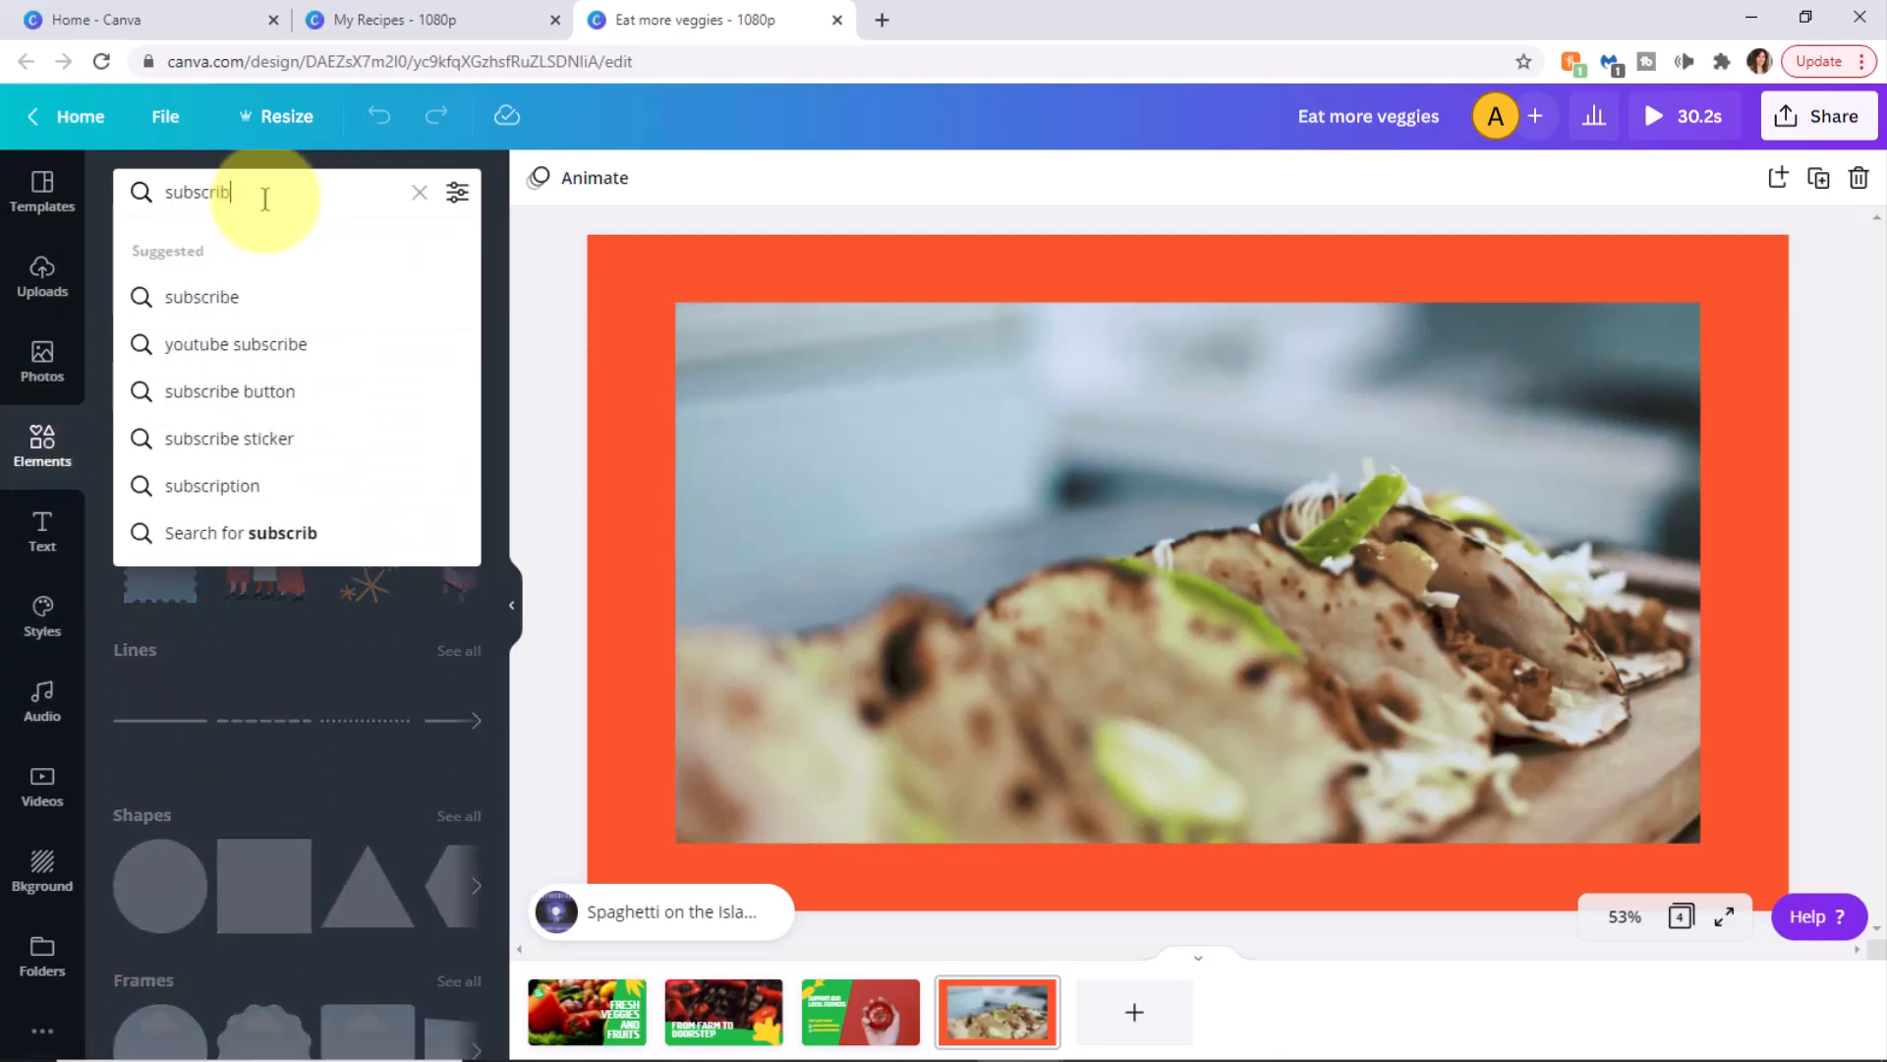
{"action": "type", "text": "e"}
{"action": "key", "text": "Return"}
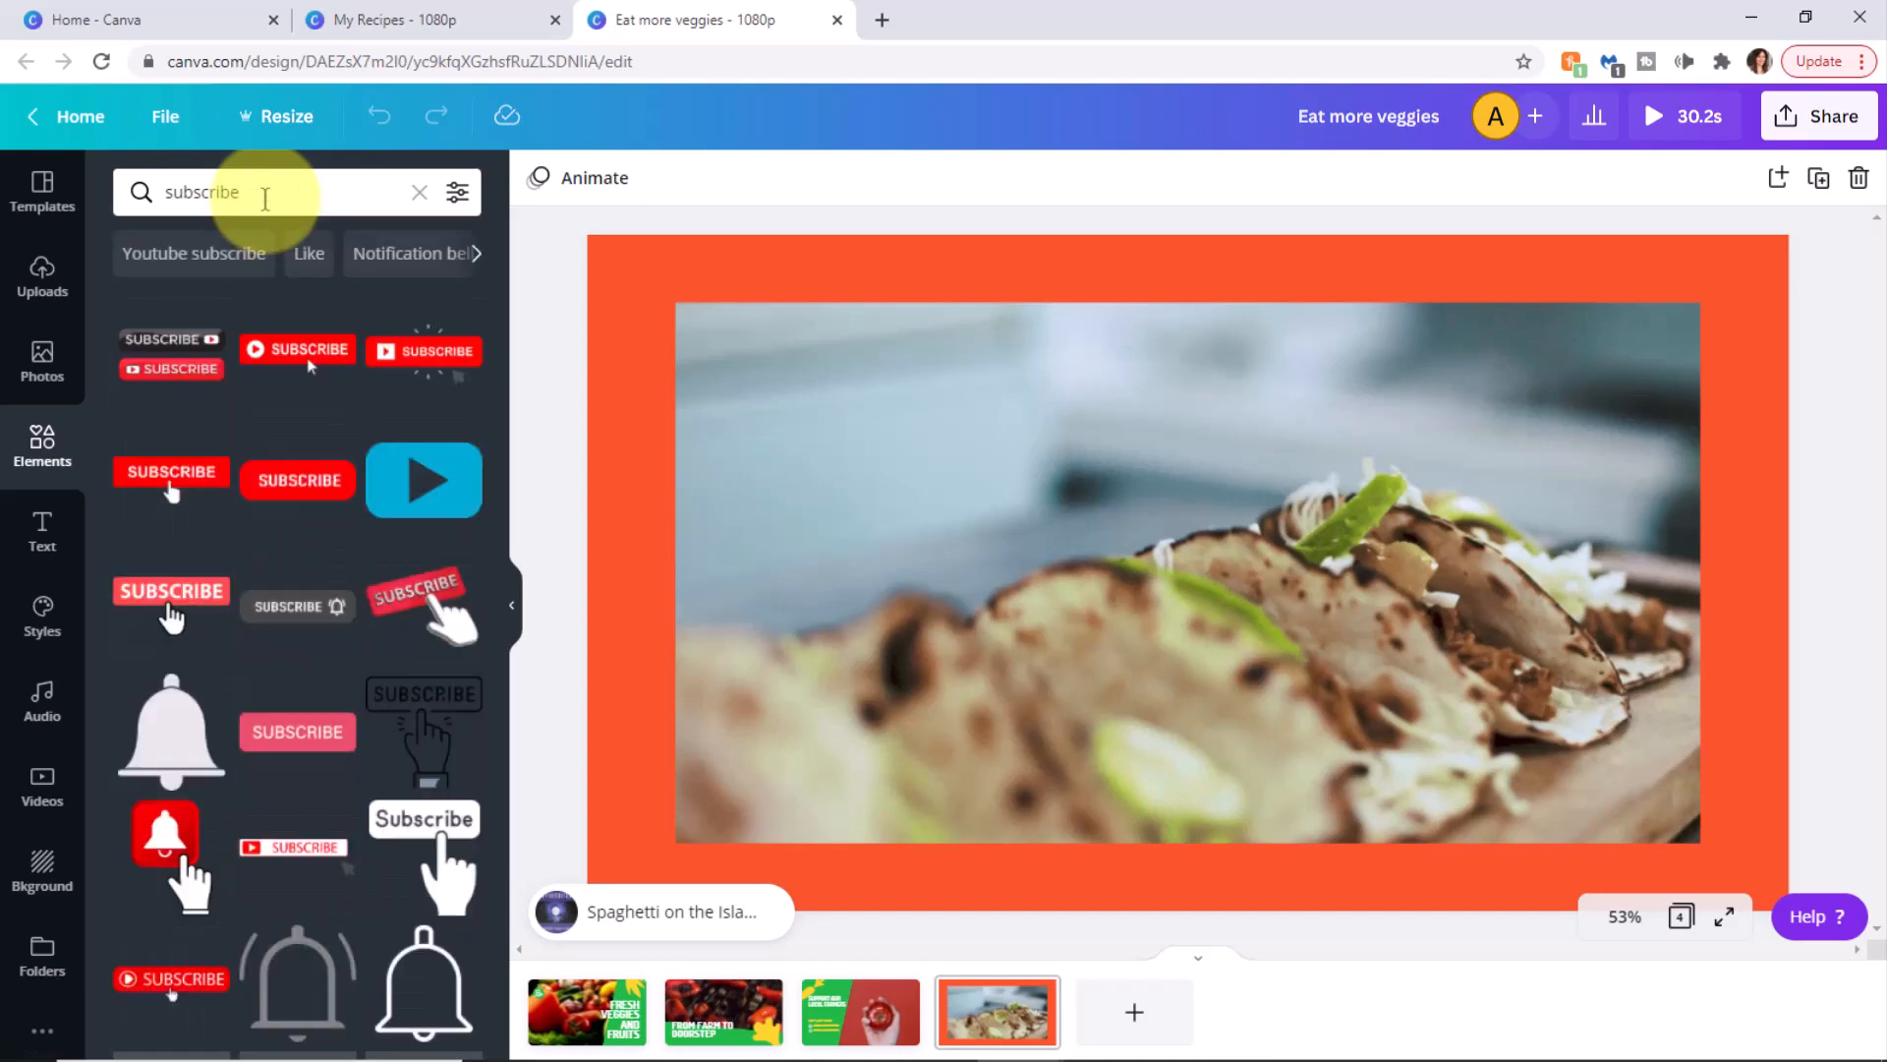
Filter the "subscribe" element results to show only animated ones
{"action": "left_click", "coordinate": [457, 191]}
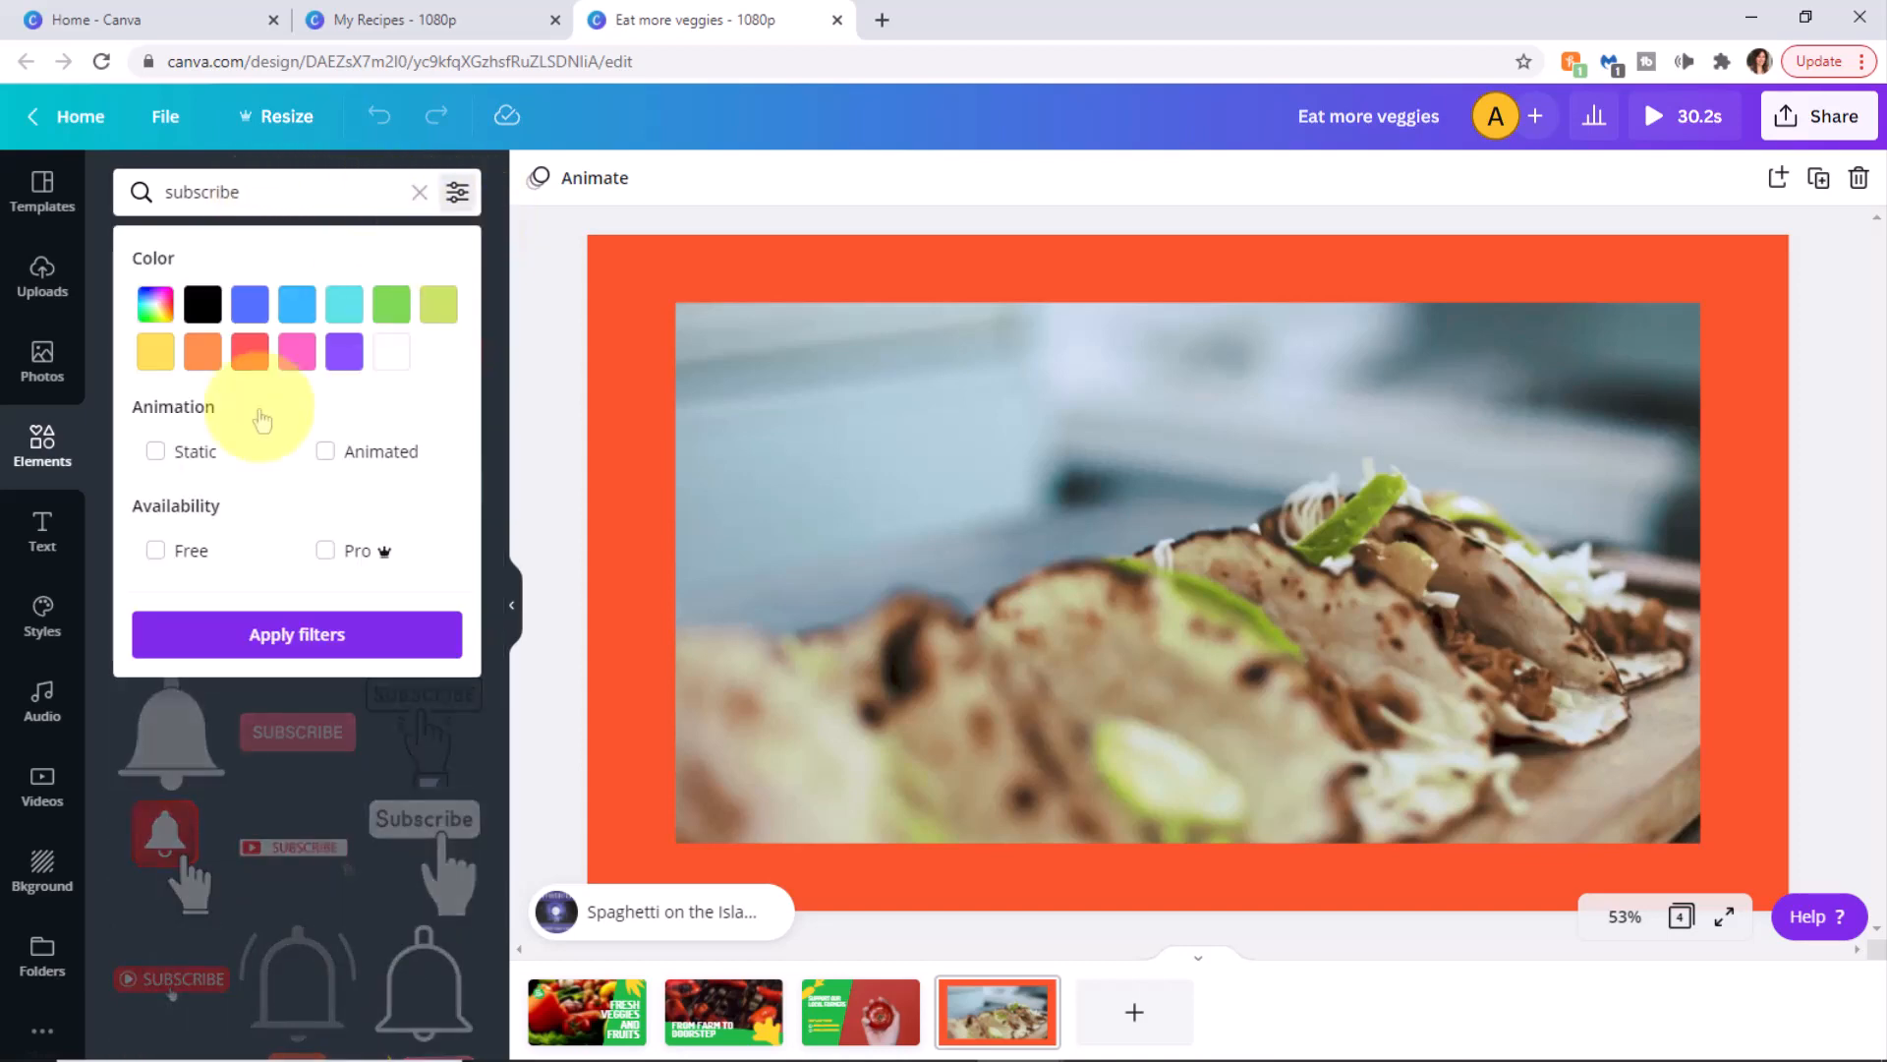
{"action": "left_click", "coordinate": [326, 453]}
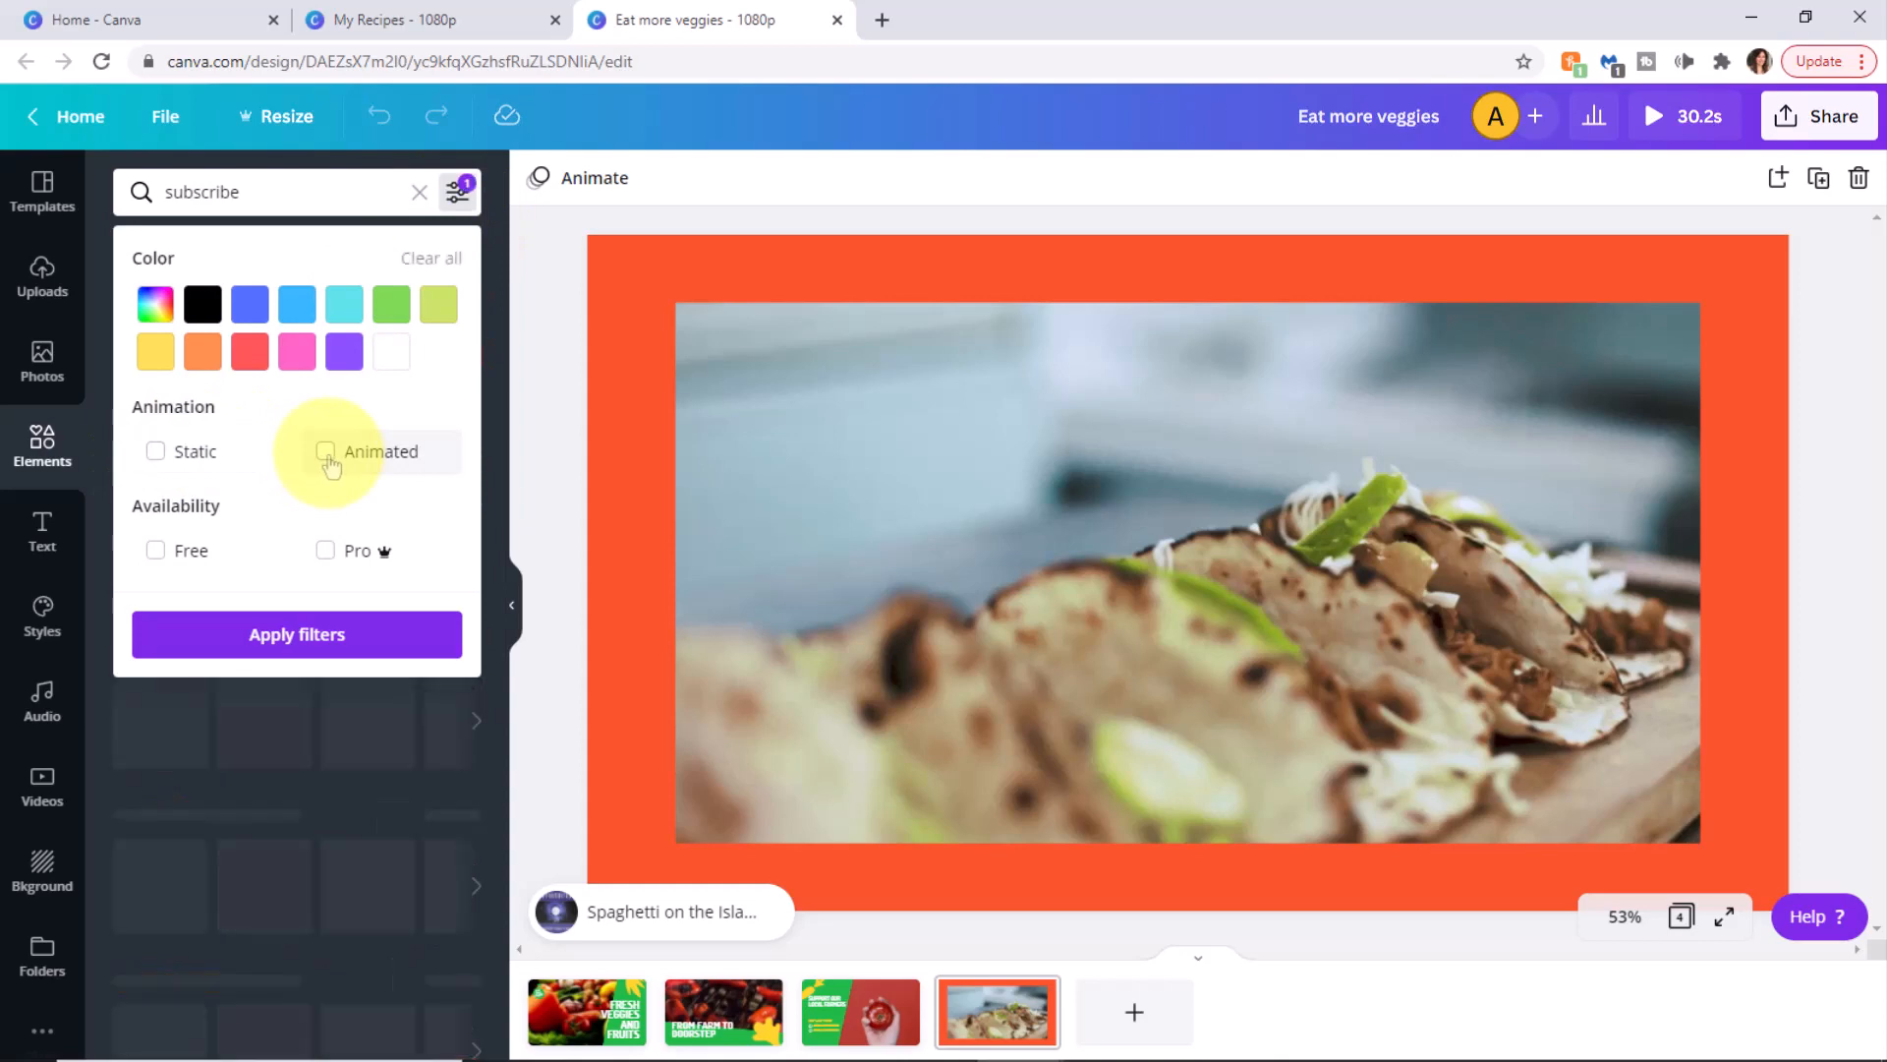
{"action": "left_click", "coordinate": [315, 633]}
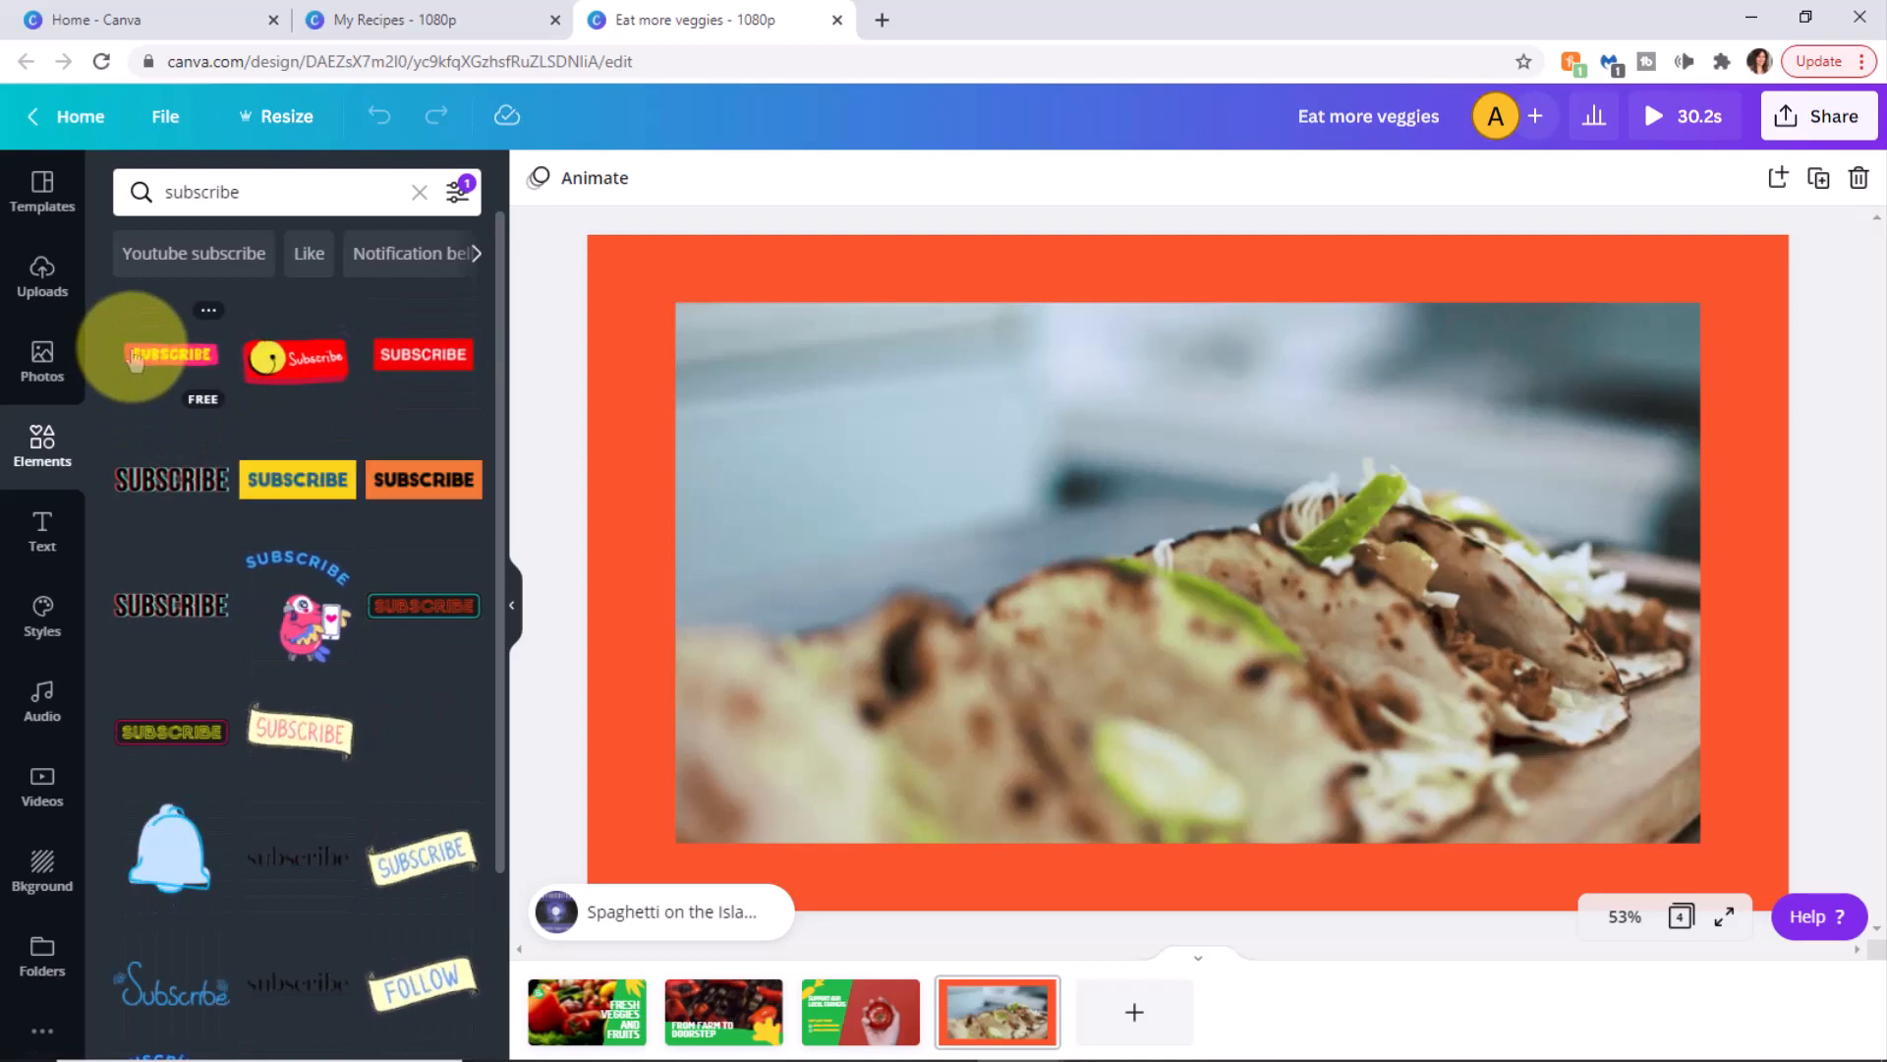
Add the orange animated SUBSCRIBE button to the fourth page, and try the pink and yellow one before deleting it
{"action": "left_click", "coordinate": [413, 482]}
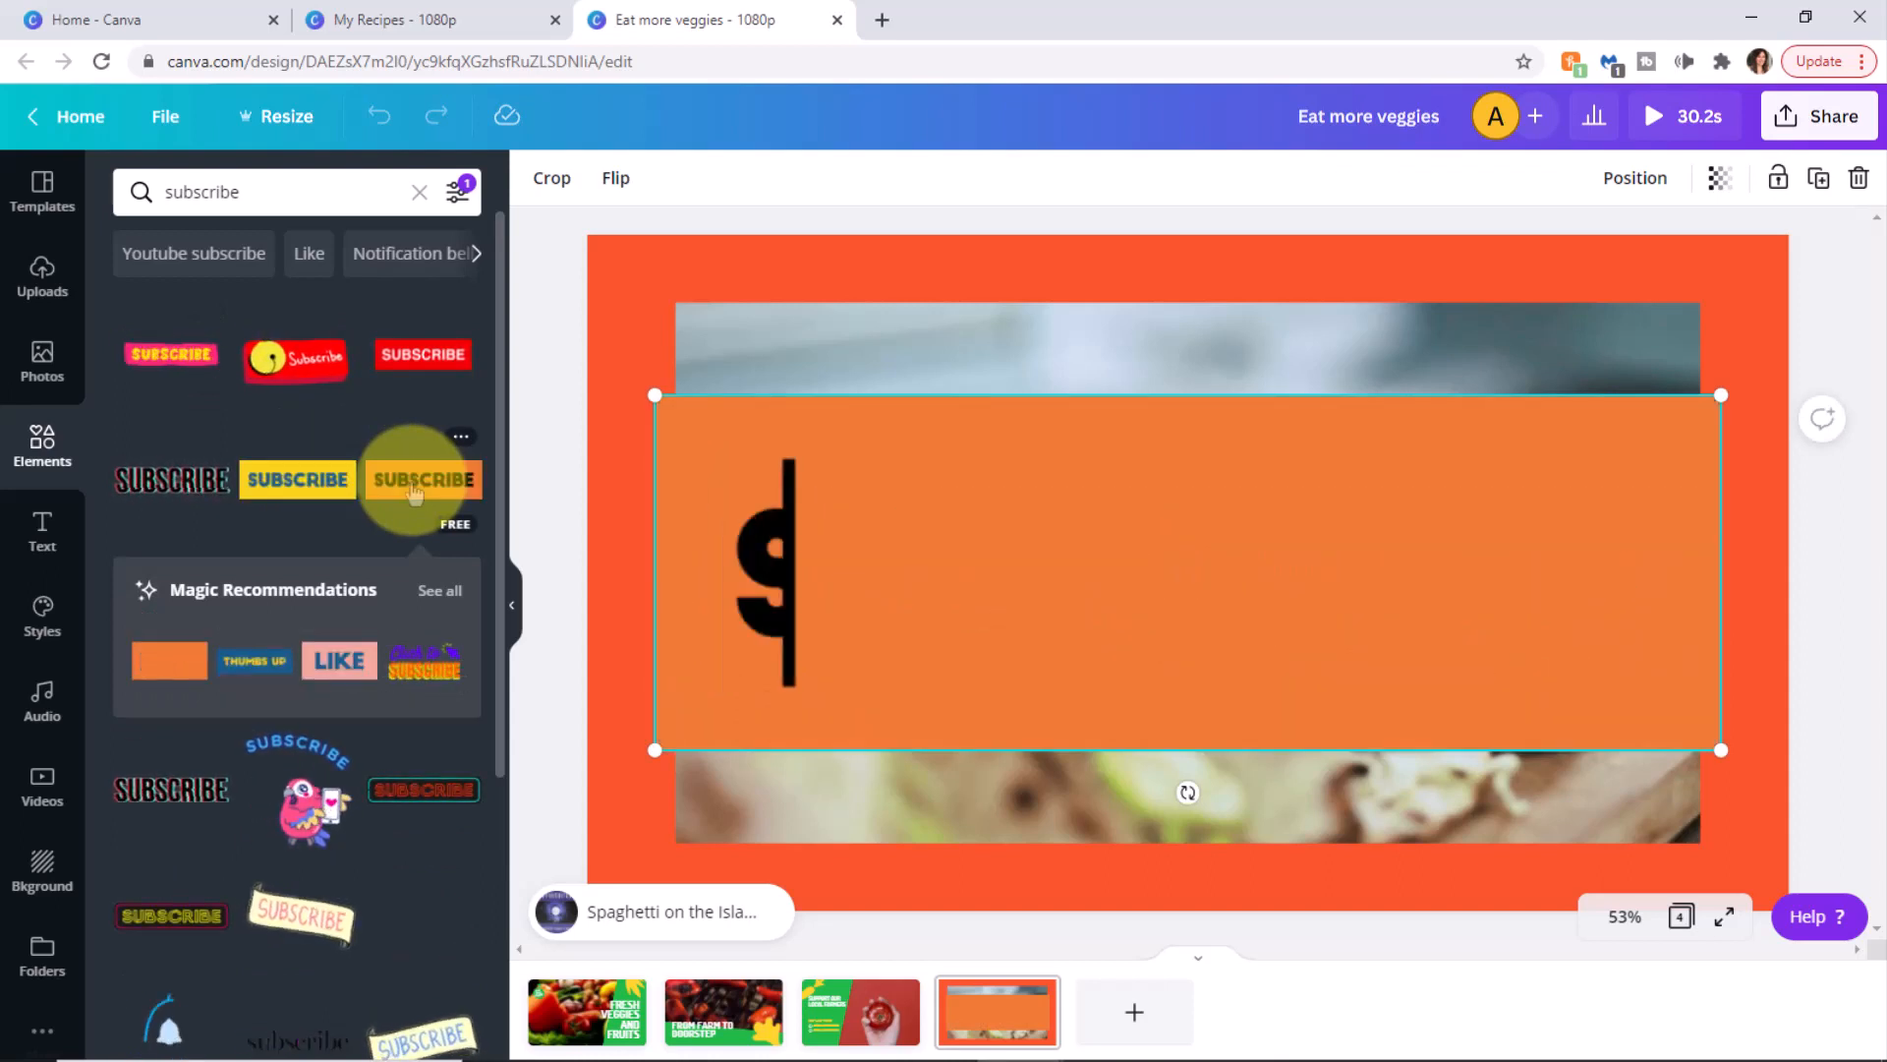
{"action": "left_click", "coordinate": [185, 371]}
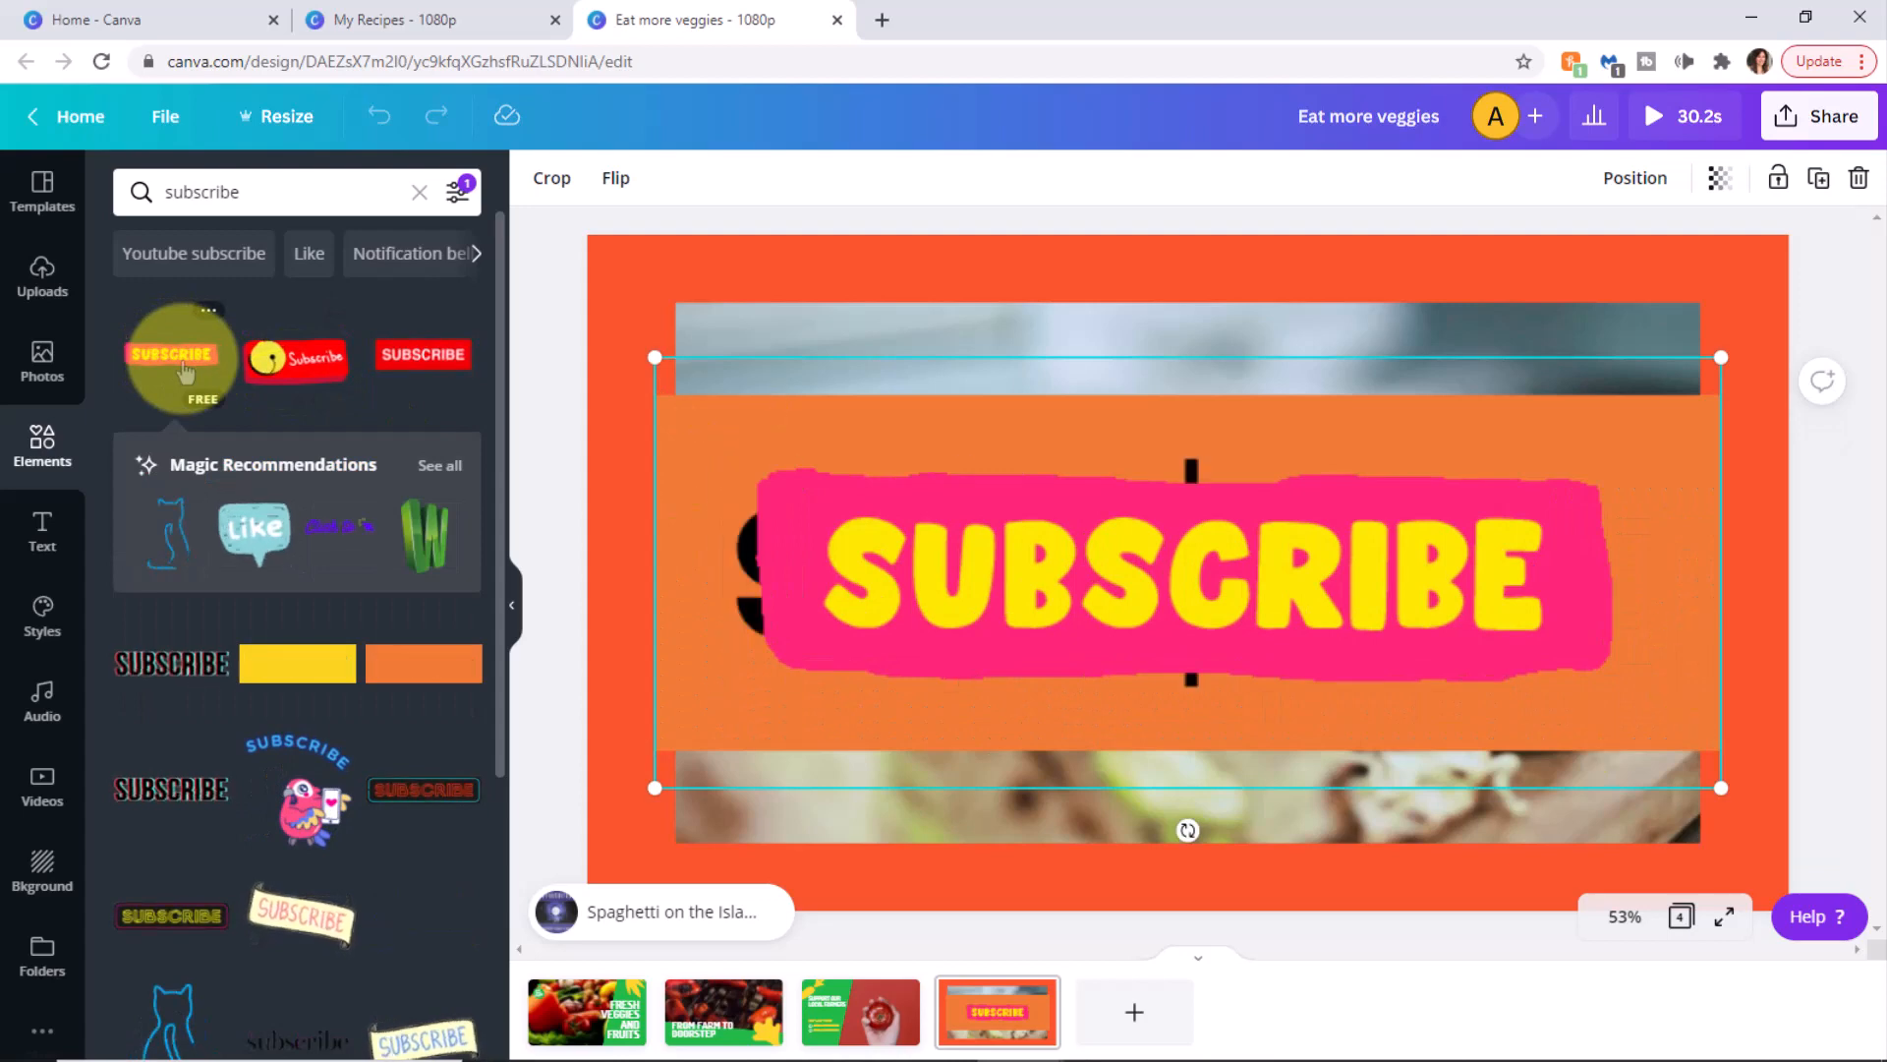
{"action": "key", "text": "Delete"}
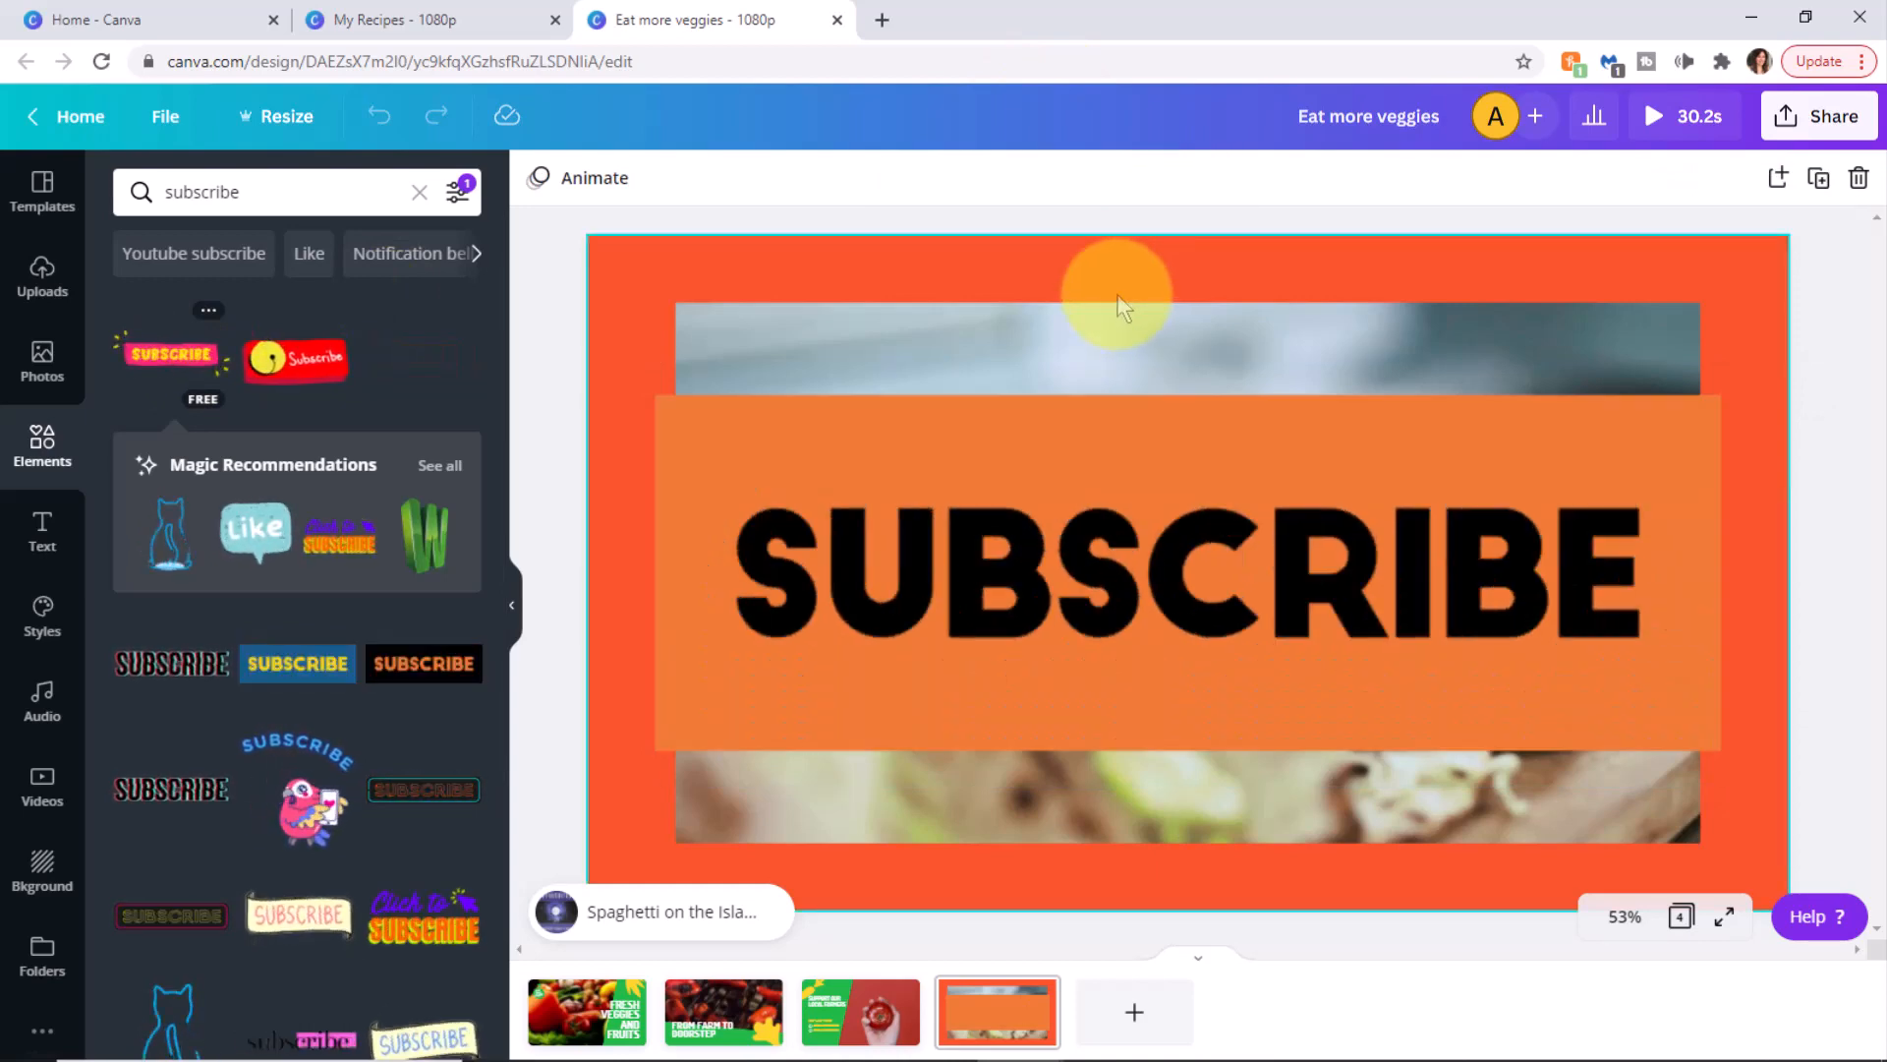
Shrink the orange SUBSCRIBE button to less than half its width and place it centrally over the lower edge of the tacos clip
{"action": "left_click", "coordinate": [1206, 426]}
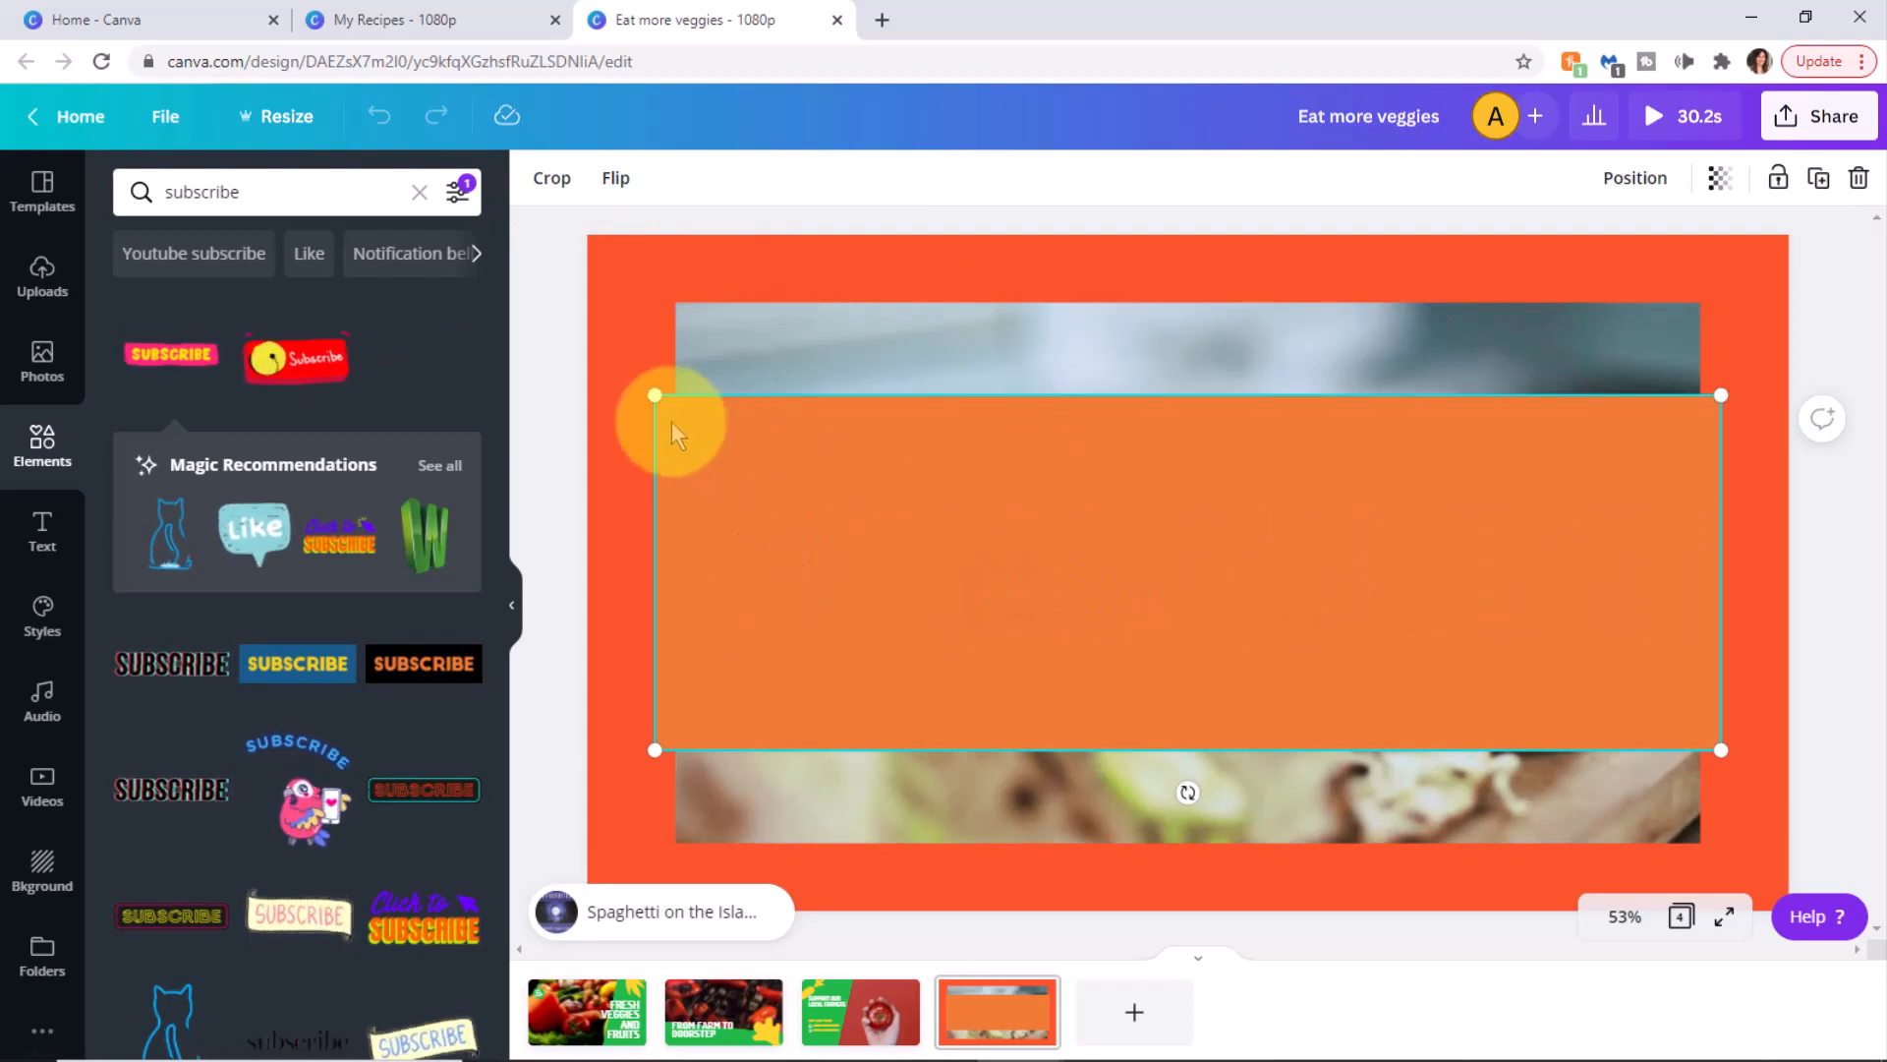
{"action": "left_click_drag", "start_coordinate": [710, 415], "coordinate": [1272, 601]}
{"action": "left_click_drag", "start_coordinate": [1535, 634], "coordinate": [1215, 769]}
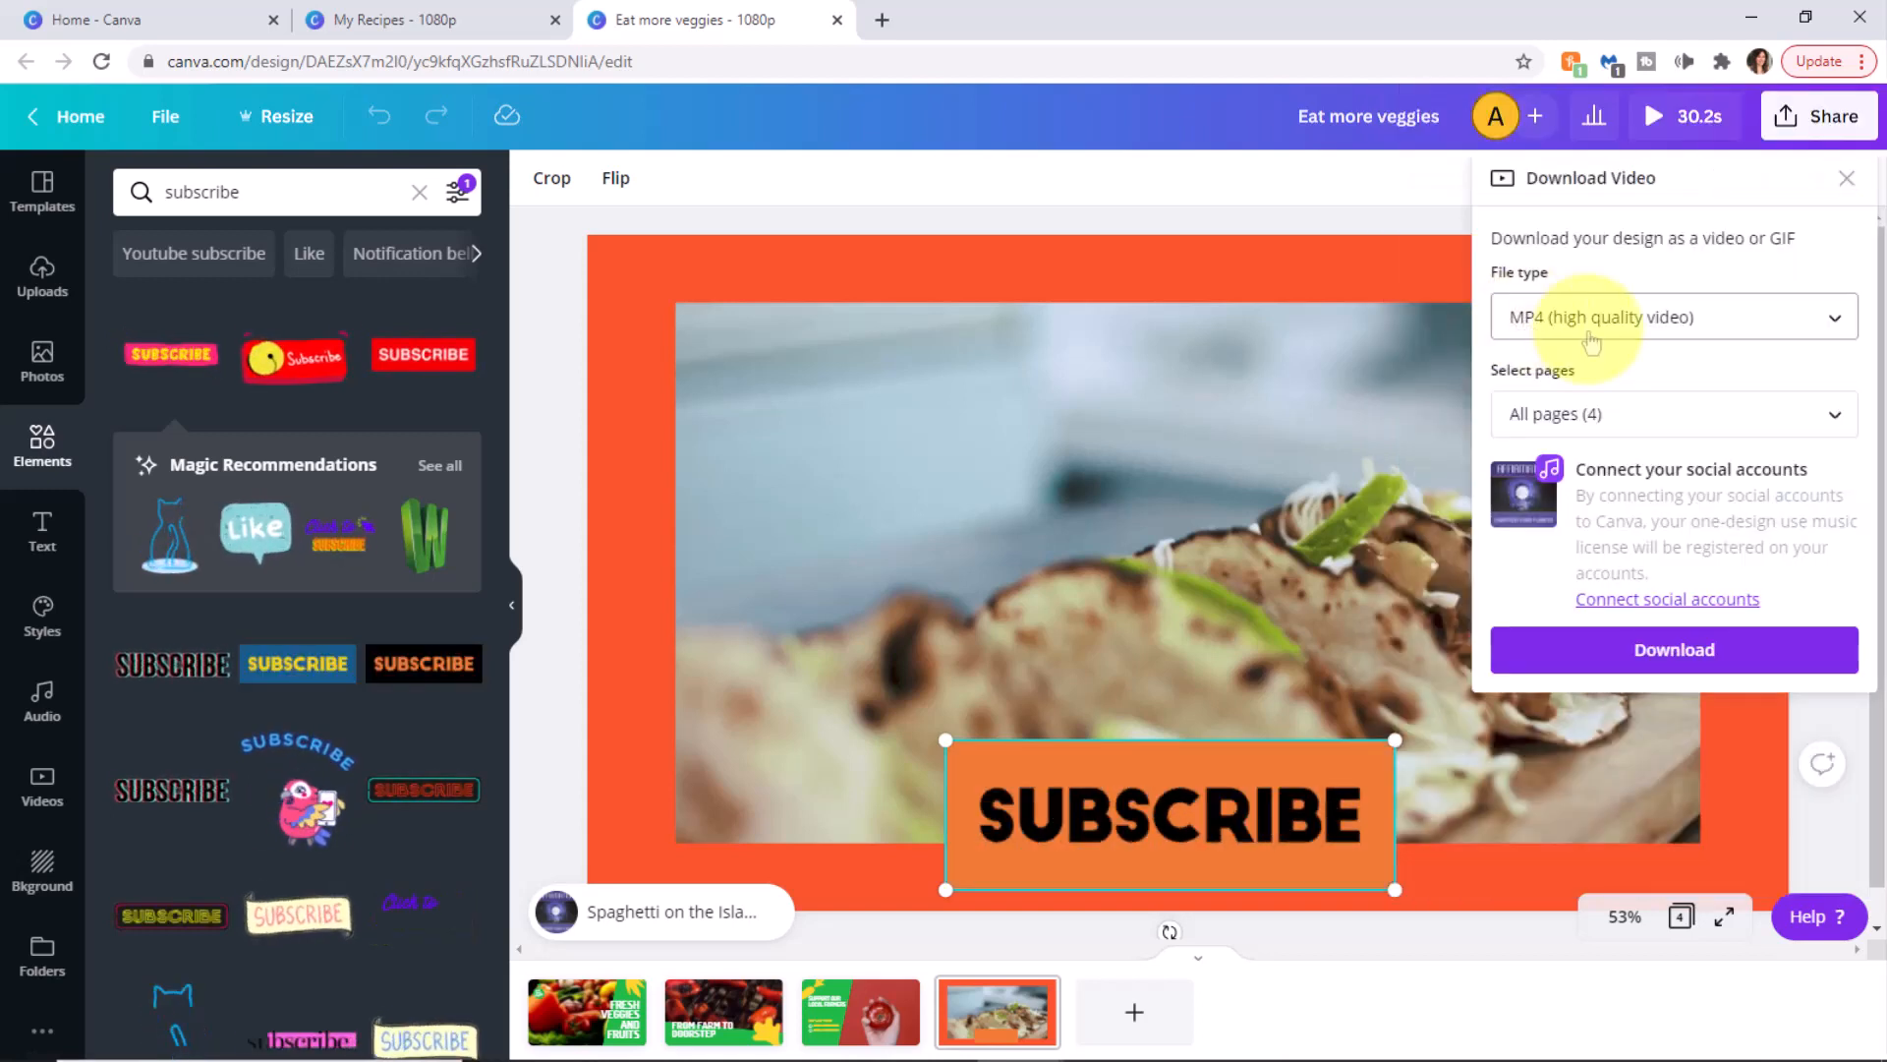
Download all four pages as an MP4 (high quality video) and return to the Canva home page
{"action": "left_click", "coordinate": [1834, 327]}
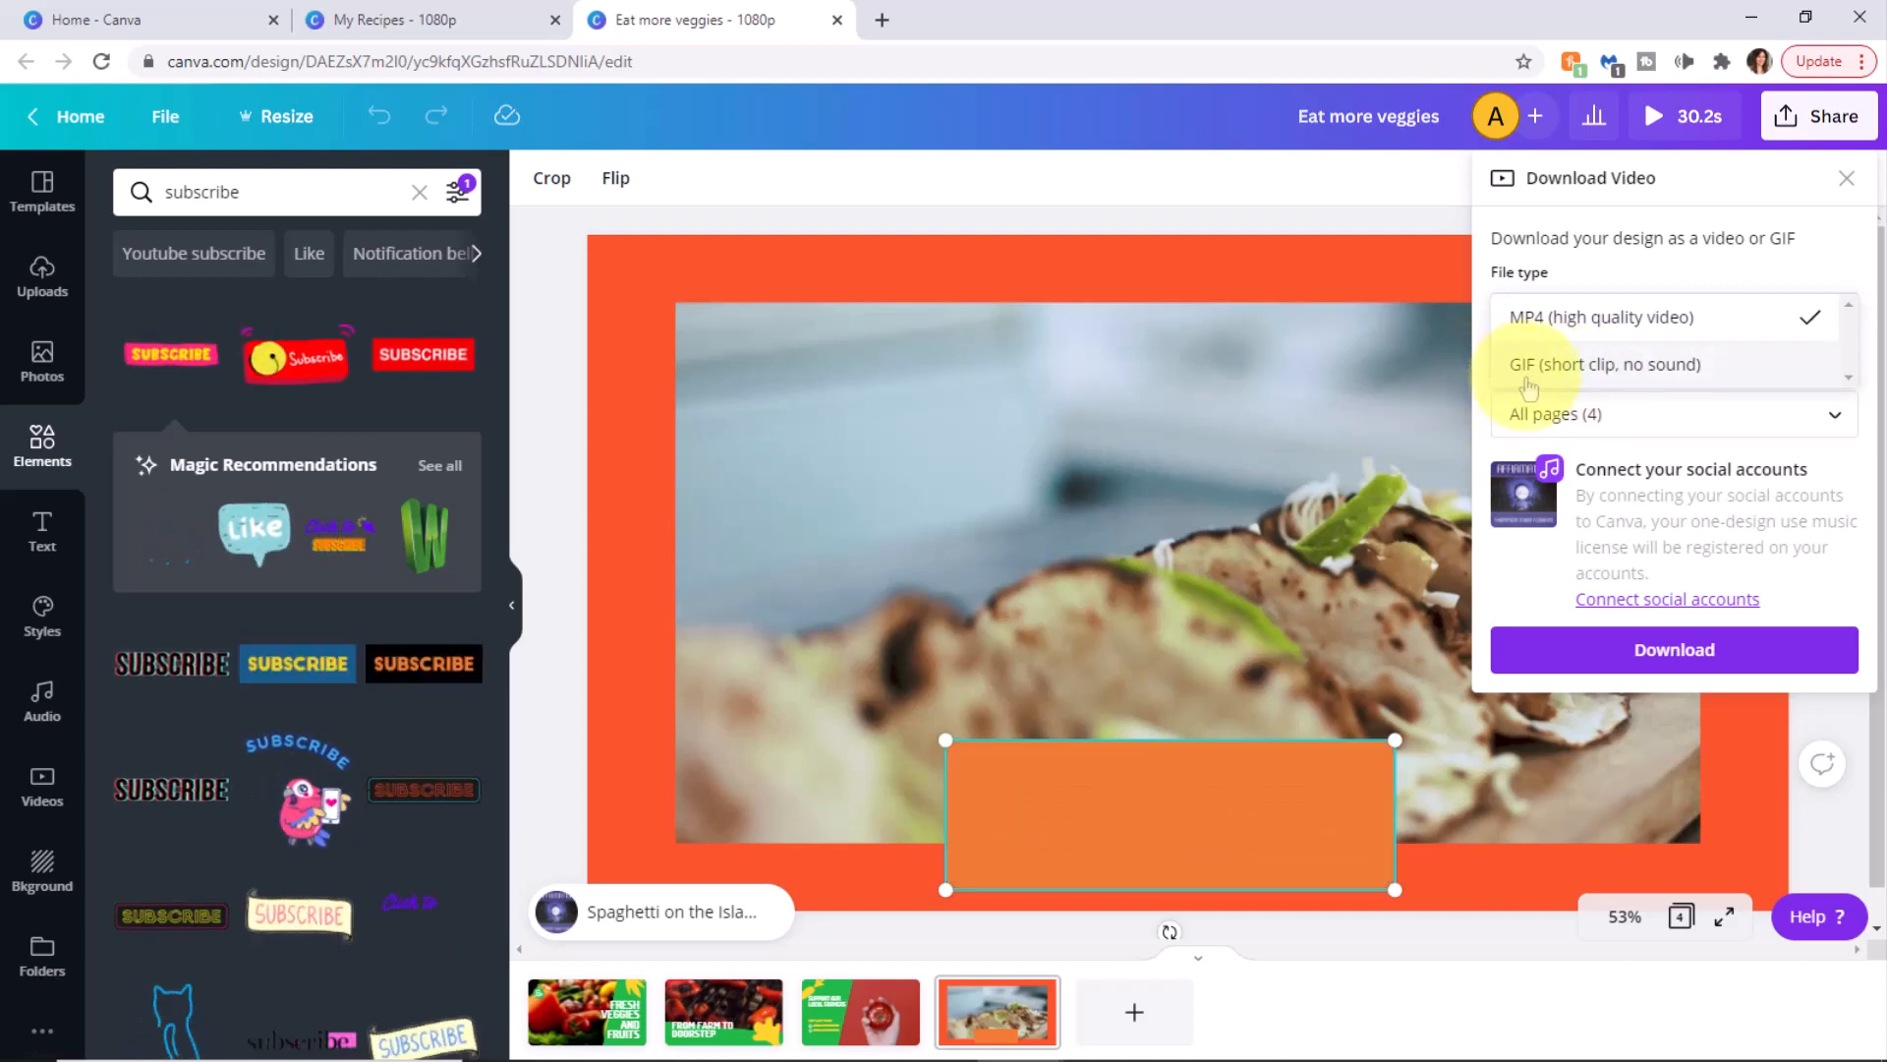
{"action": "left_click", "coordinate": [1622, 332]}
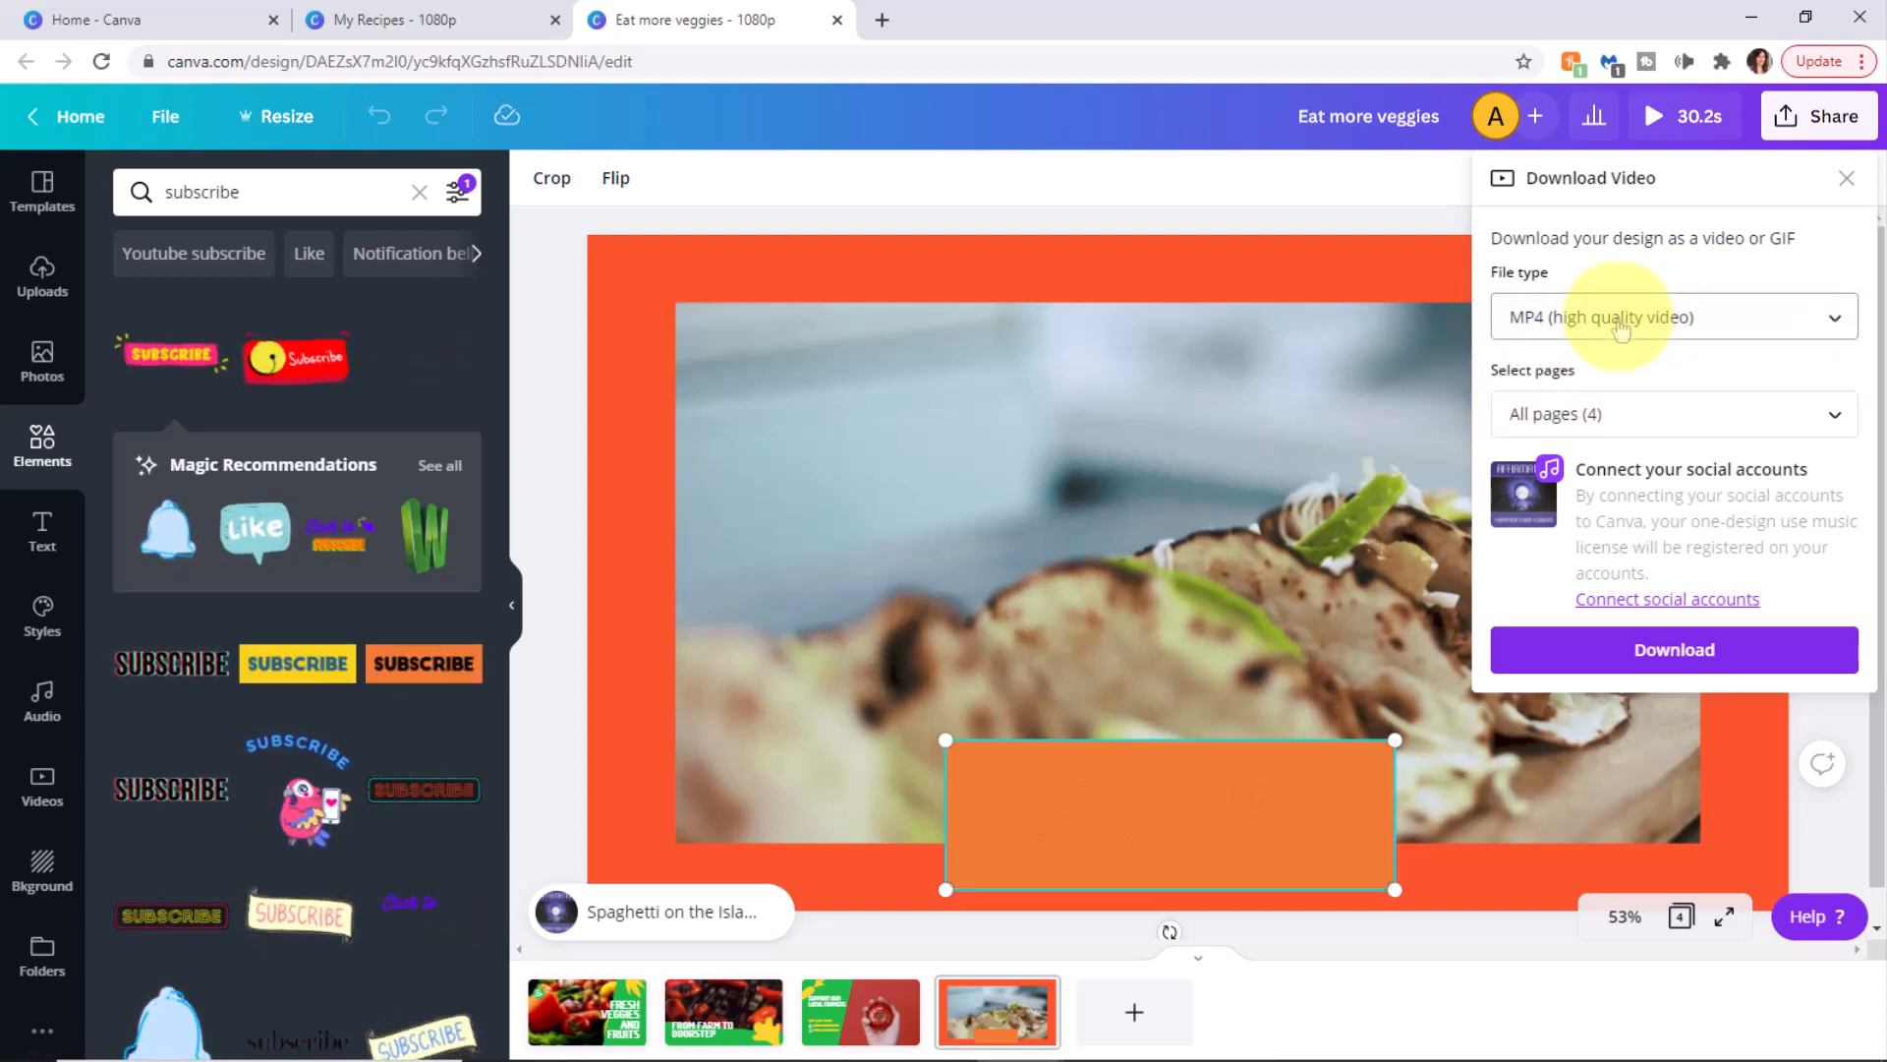
{"action": "left_click", "coordinate": [1668, 654]}
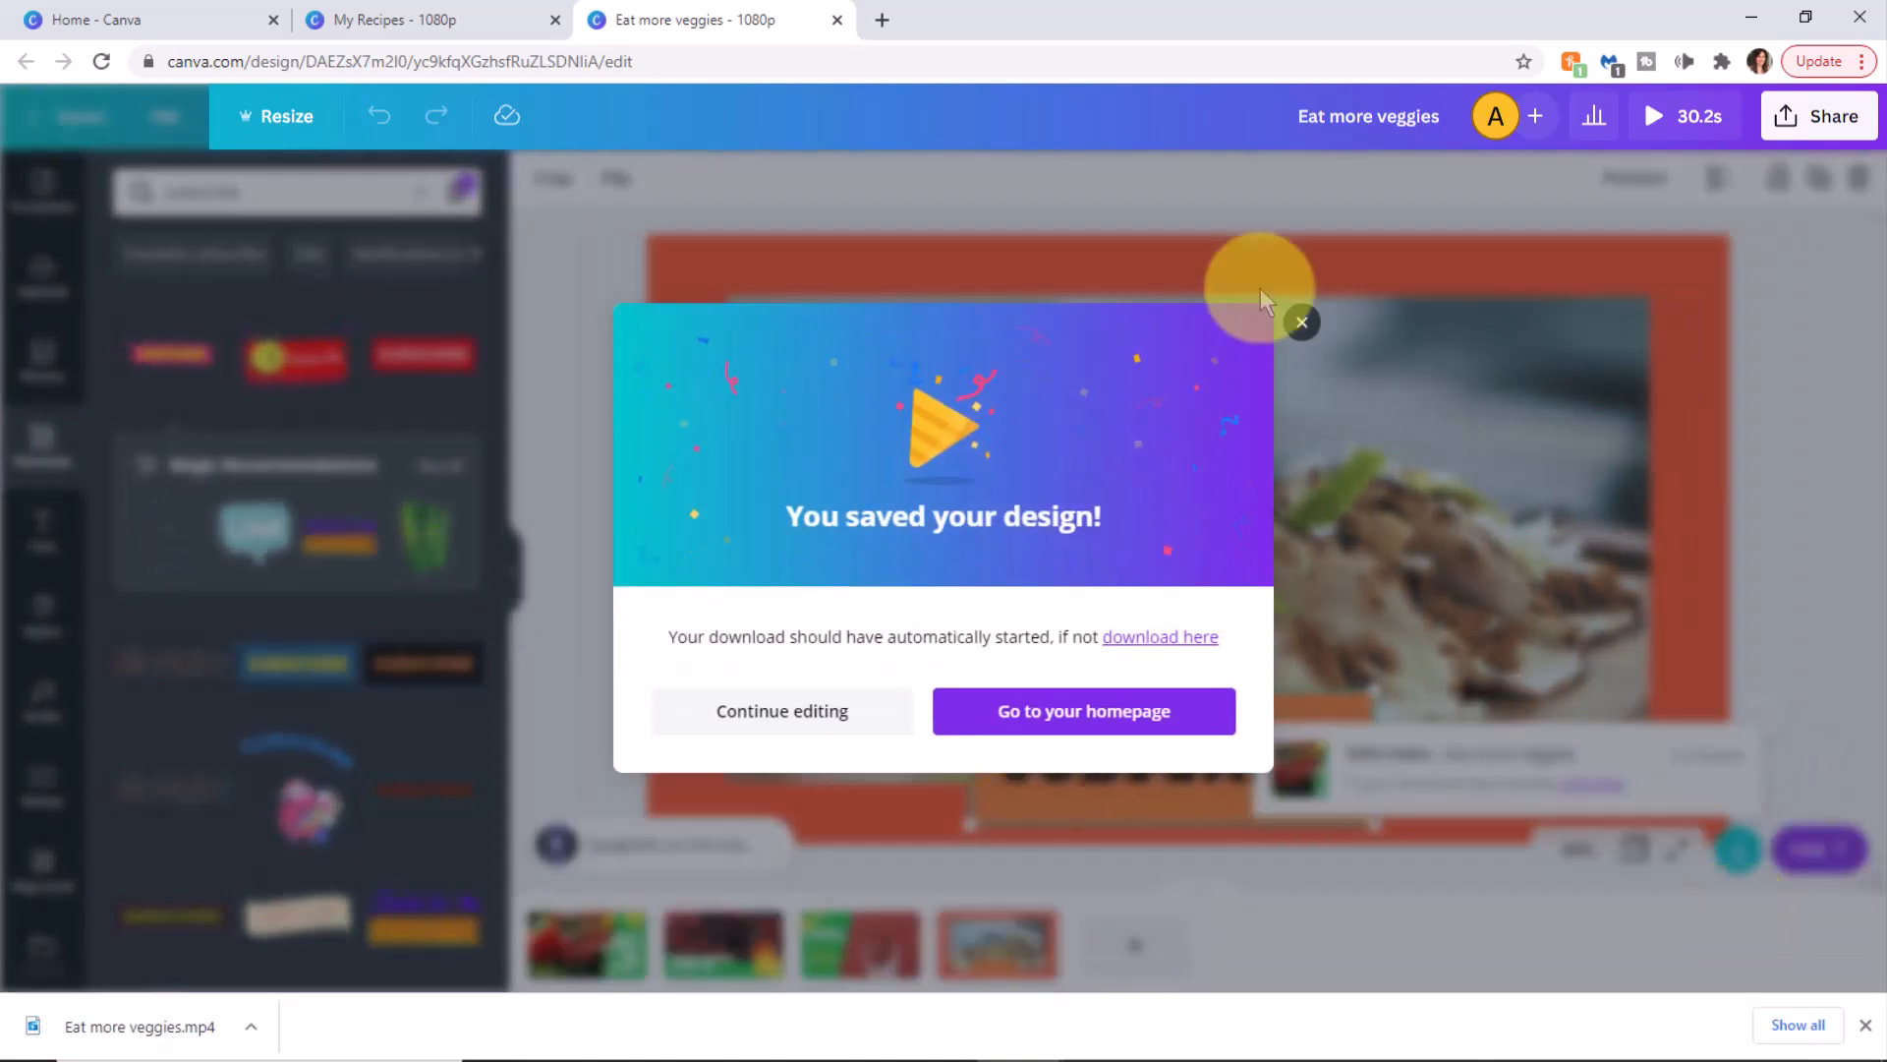
{"action": "left_click", "coordinate": [1302, 322]}
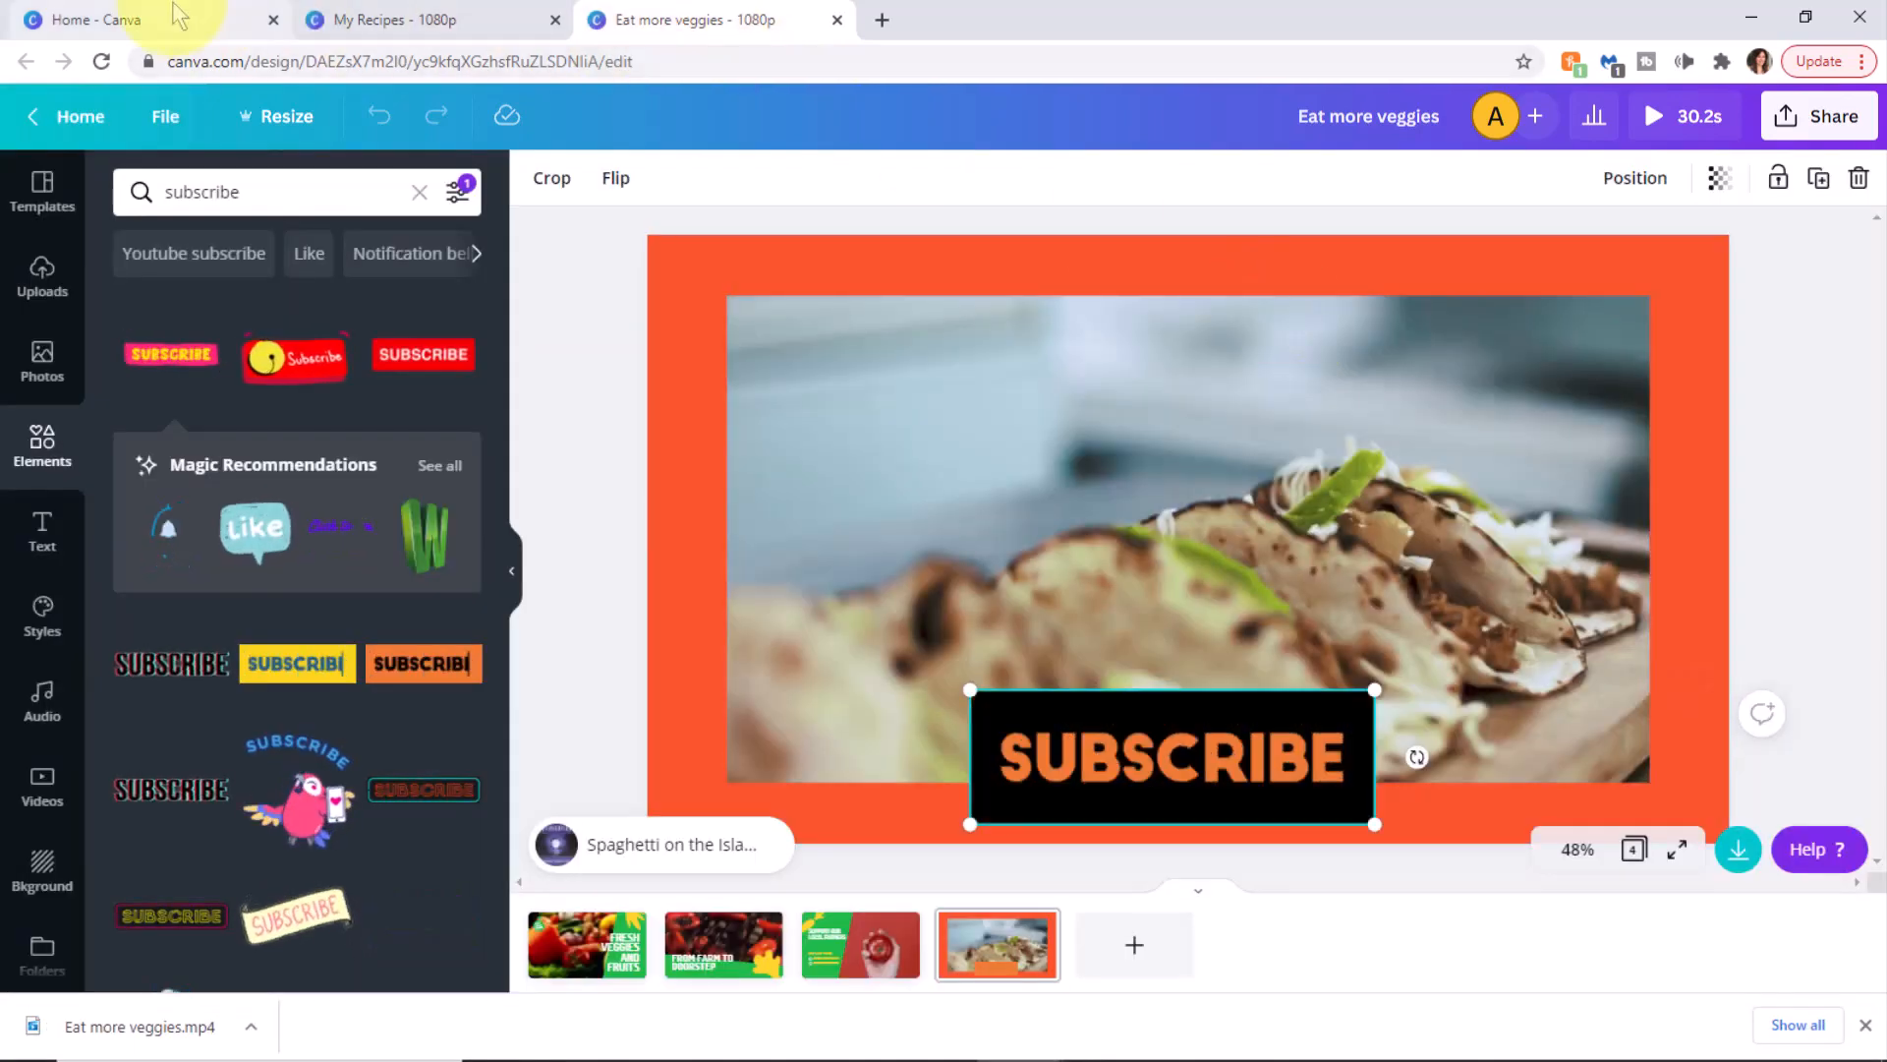
{"action": "left_click", "coordinate": [63, 20]}
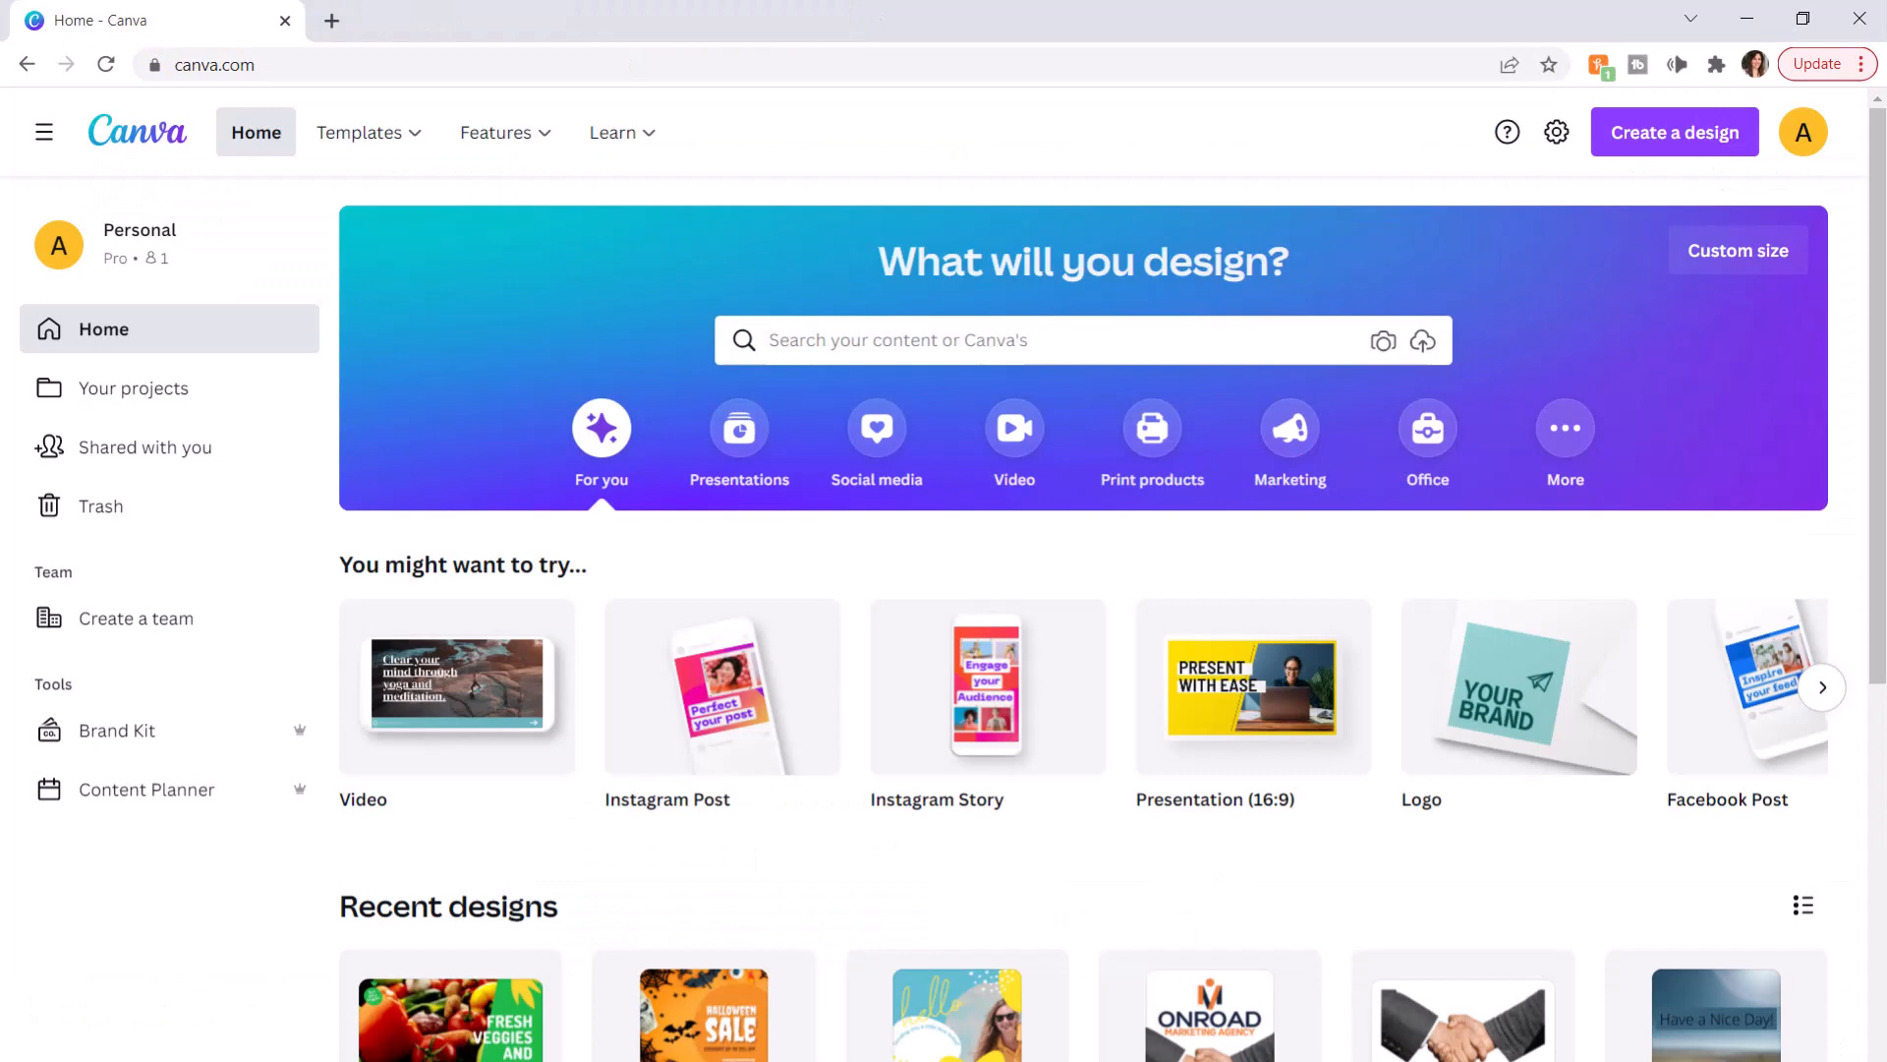